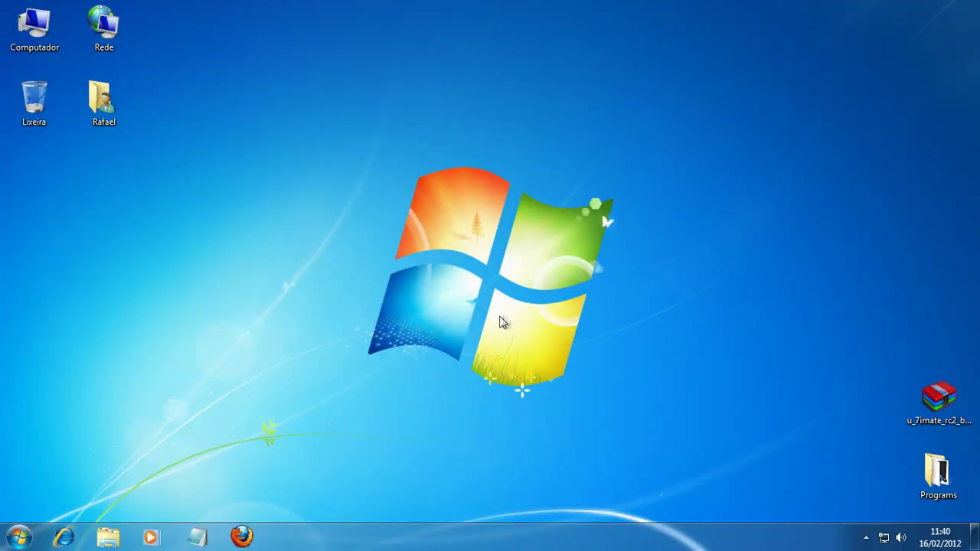
Extract the U-7imate RC2 folder from the u_7imate_rc2 archive to the desktop, close the archive, and move the folder nearer the desktop's centre.
{"action": "left_click", "coordinate": [948, 408]}
{"action": "double_click", "coordinate": [942, 394]}
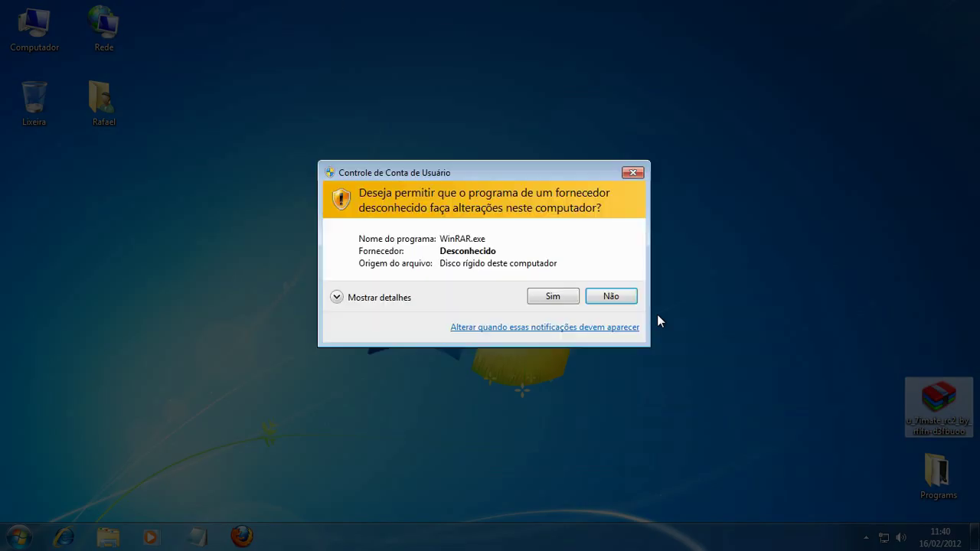
{"action": "left_click", "coordinate": [557, 297]}
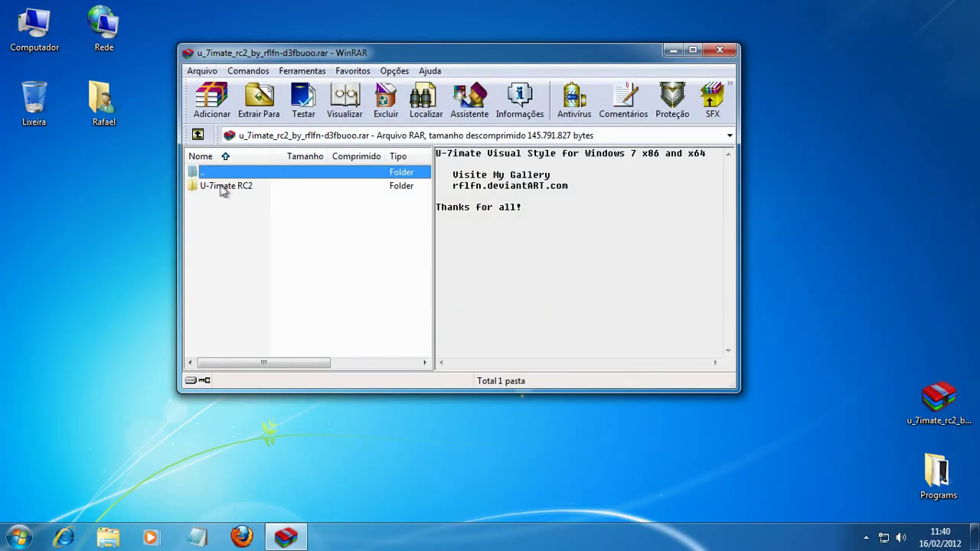
{"action": "left_click_drag", "start_coordinate": [222, 189], "coordinate": [743, 297]}
{"action": "left_click_drag", "start_coordinate": [945, 342], "coordinate": [768, 433]}
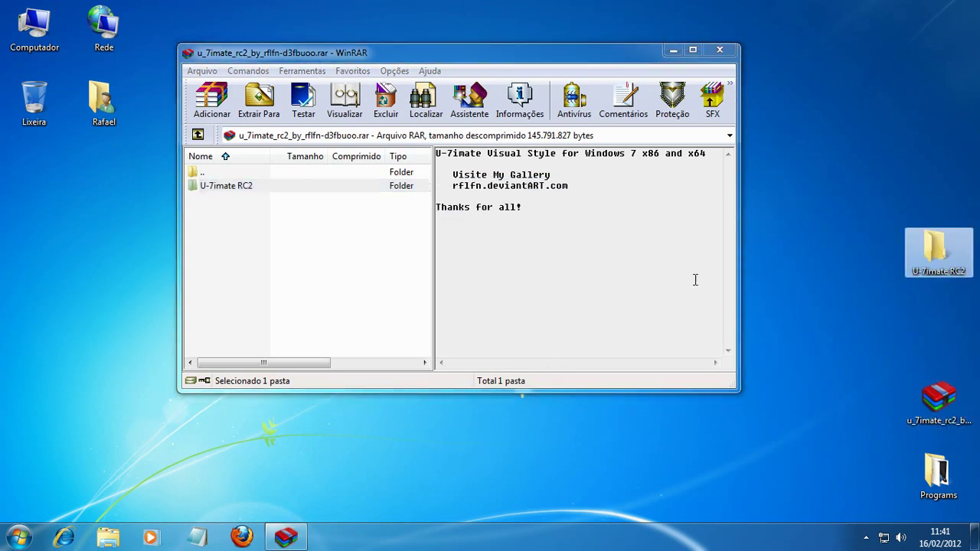
{"action": "left_click", "coordinate": [719, 50]}
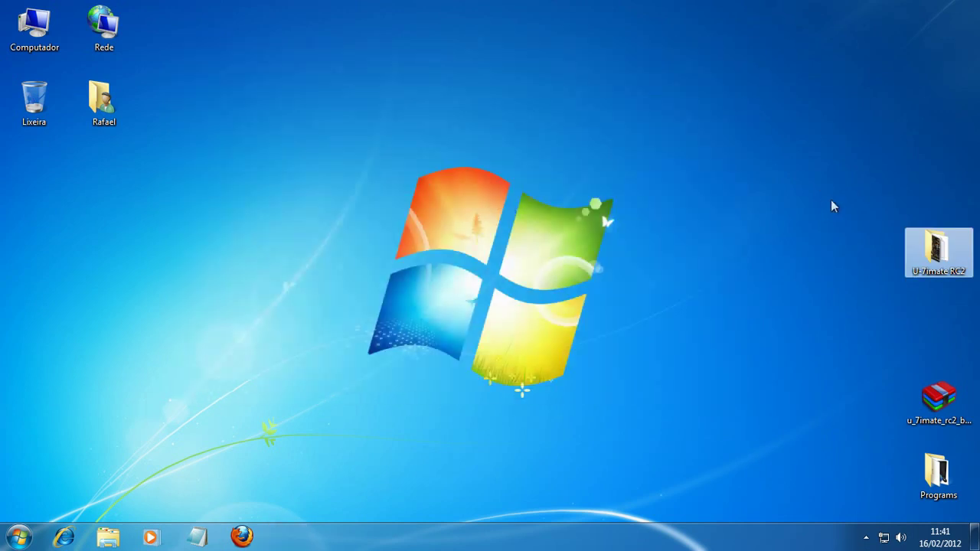
{"action": "left_click_drag", "start_coordinate": [966, 259], "coordinate": [825, 259]}
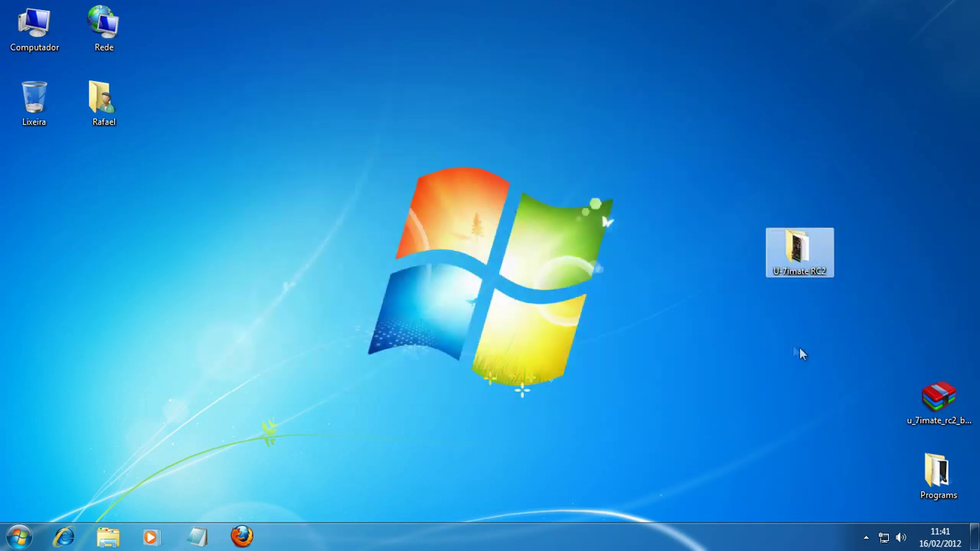
Copy everything in the U-7imate Visual Style folder inside the extracted U-7imate RC2 folder.
{"action": "double_click", "coordinate": [817, 240]}
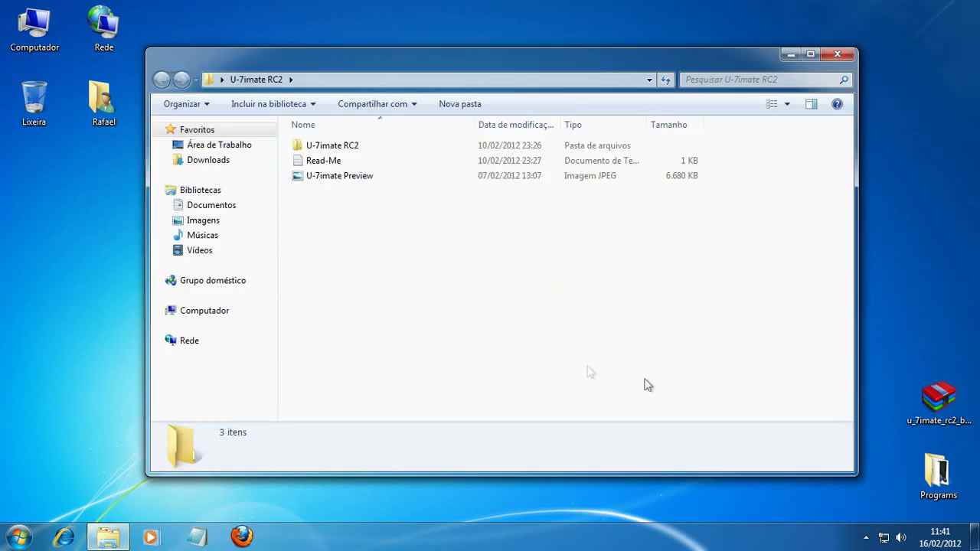
{"action": "left_click", "coordinate": [375, 148]}
{"action": "left_click", "coordinate": [357, 177]}
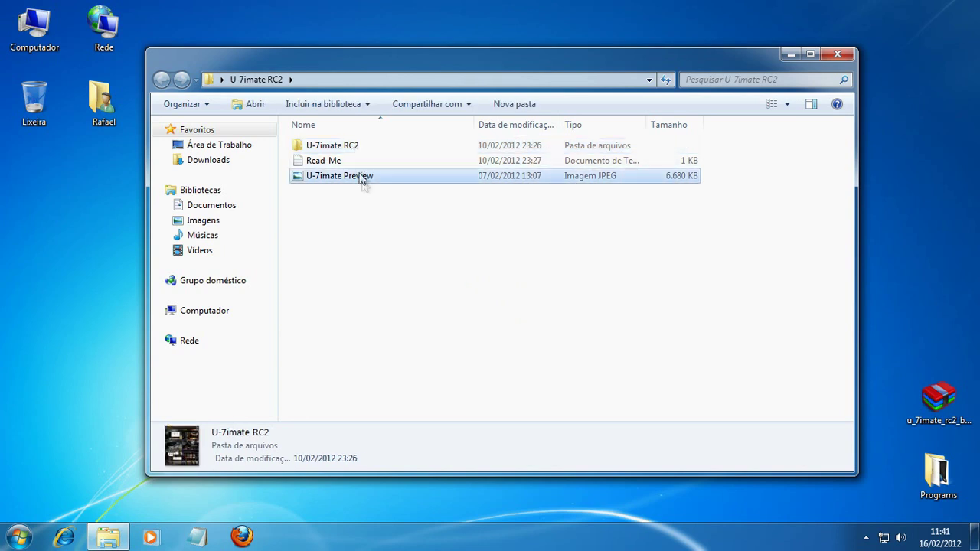
{"action": "double_click", "coordinate": [373, 148]}
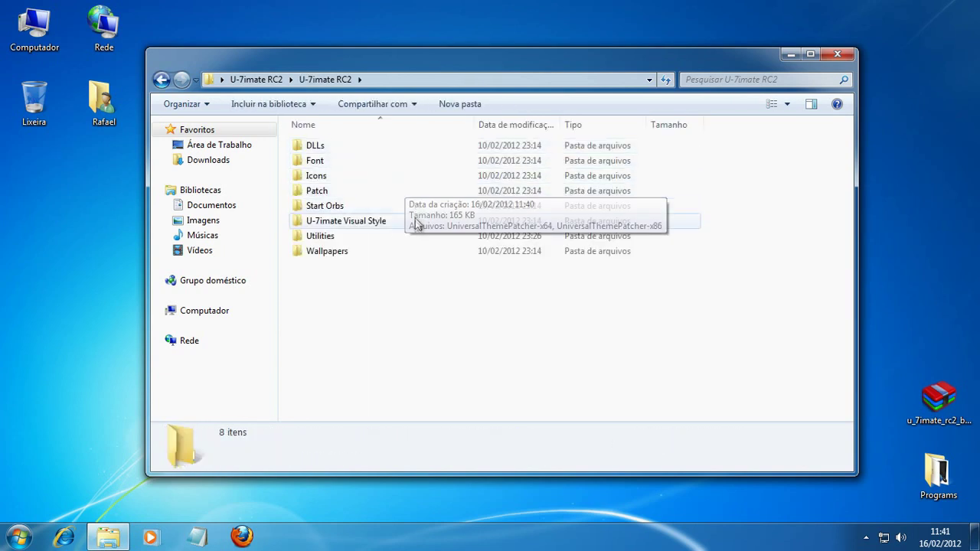
{"action": "left_click", "coordinate": [372, 222]}
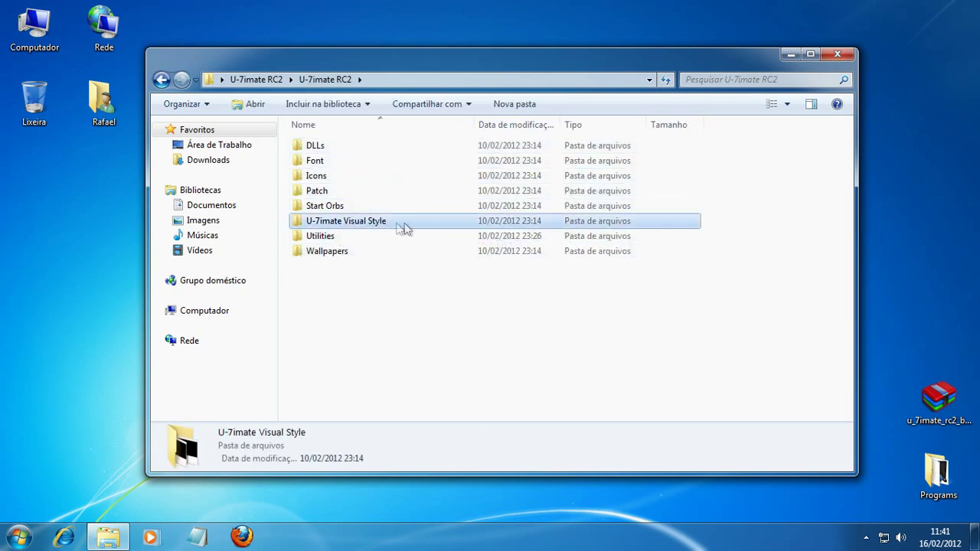
{"action": "double_click", "coordinate": [408, 224]}
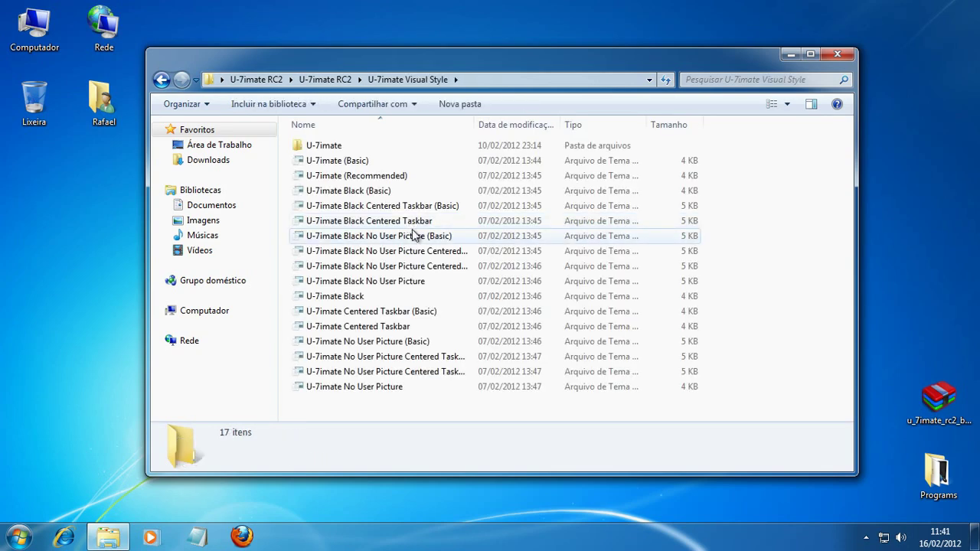
{"action": "left_click_drag", "start_coordinate": [403, 387], "coordinate": [317, 145]}
{"action": "right_click", "coordinate": [342, 151]}
{"action": "left_click", "coordinate": [380, 242]}
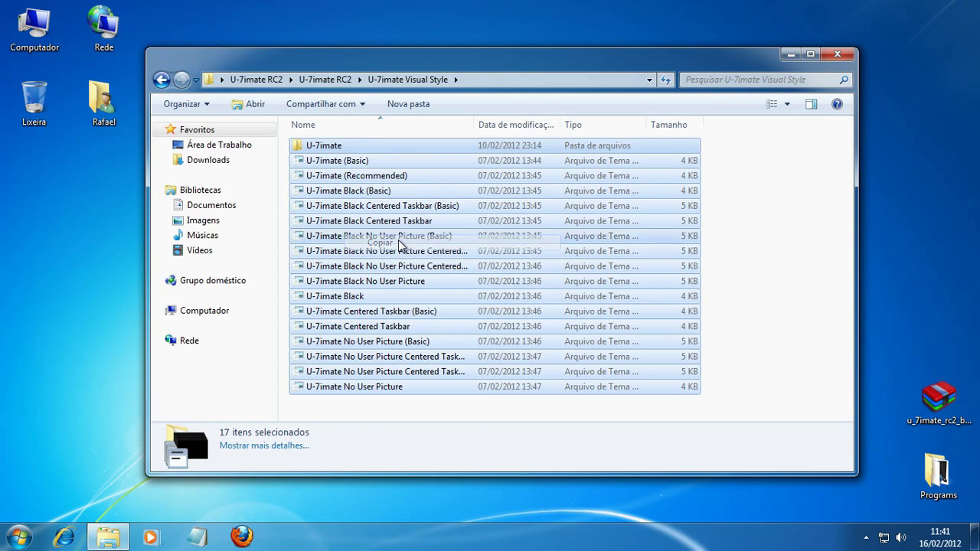
Paste the copied theme files into C:\Windows\Resources\Themes, granting administrator permission for all items.
{"action": "double_click", "coordinate": [53, 30]}
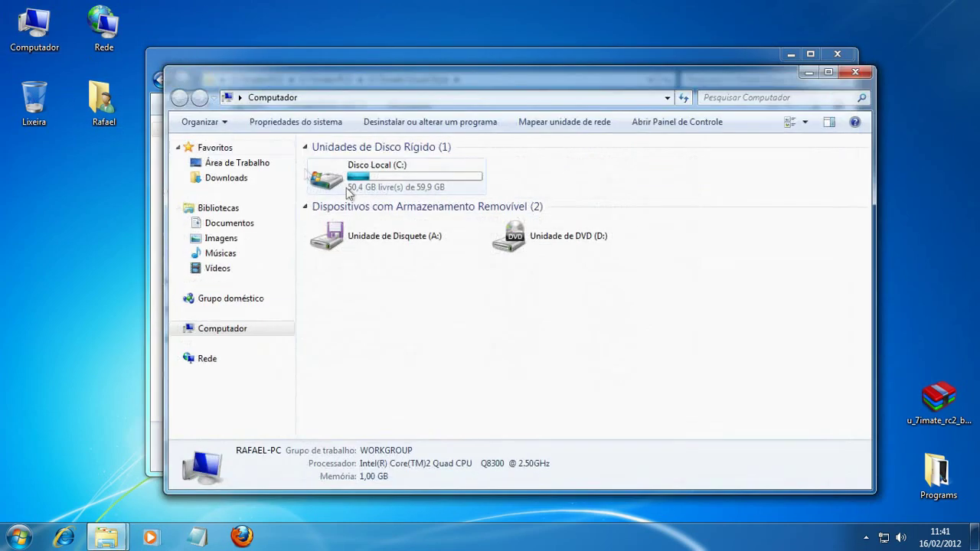
{"action": "double_click", "coordinate": [413, 178]}
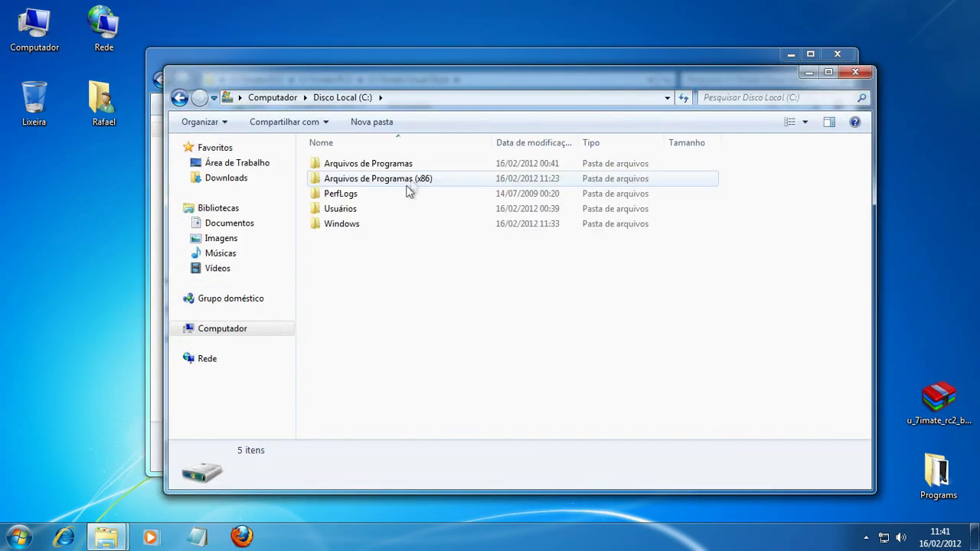
{"action": "double_click", "coordinate": [390, 228]}
{"action": "type", "text": "reso"}
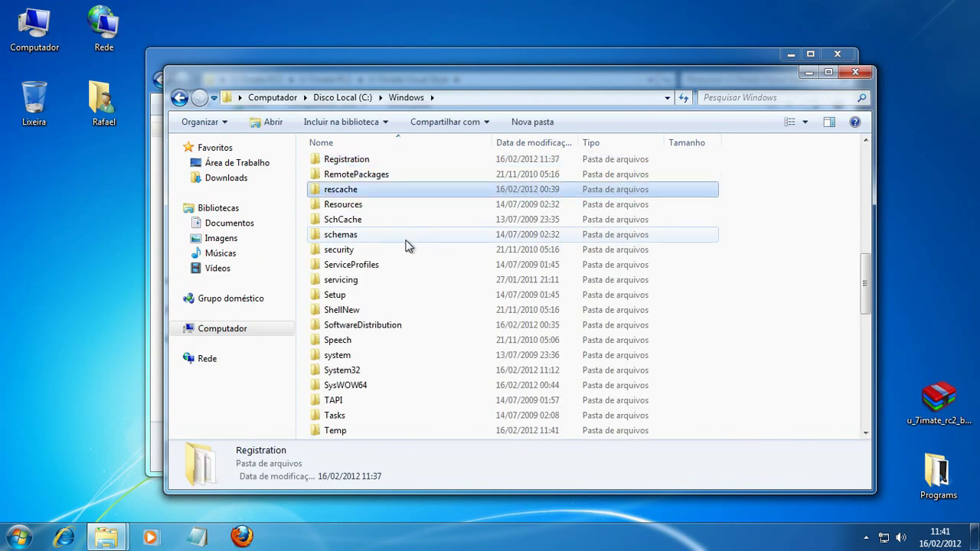
{"action": "double_click", "coordinate": [387, 204]}
{"action": "double_click", "coordinate": [370, 182]}
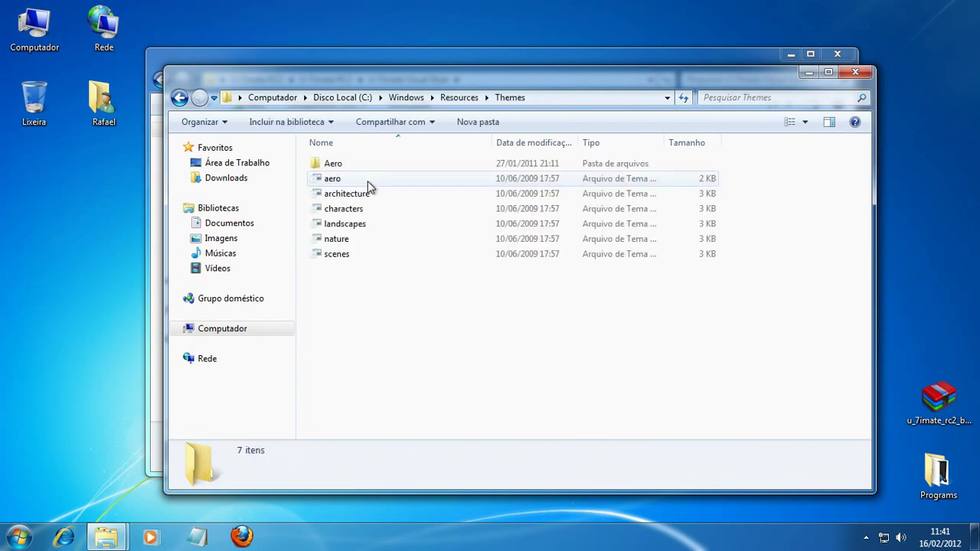
{"action": "right_click", "coordinate": [555, 316]}
{"action": "left_click", "coordinate": [641, 410]}
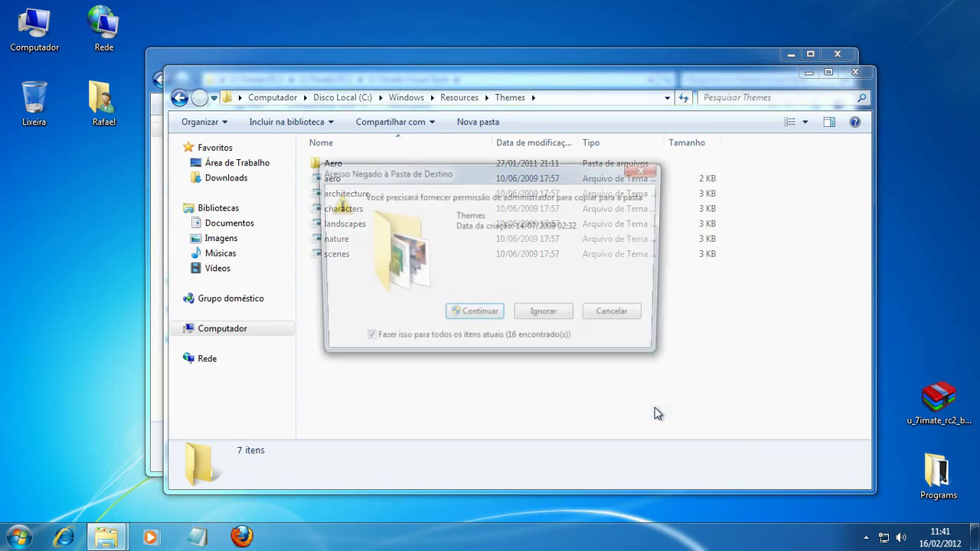
{"action": "left_click", "coordinate": [471, 317]}
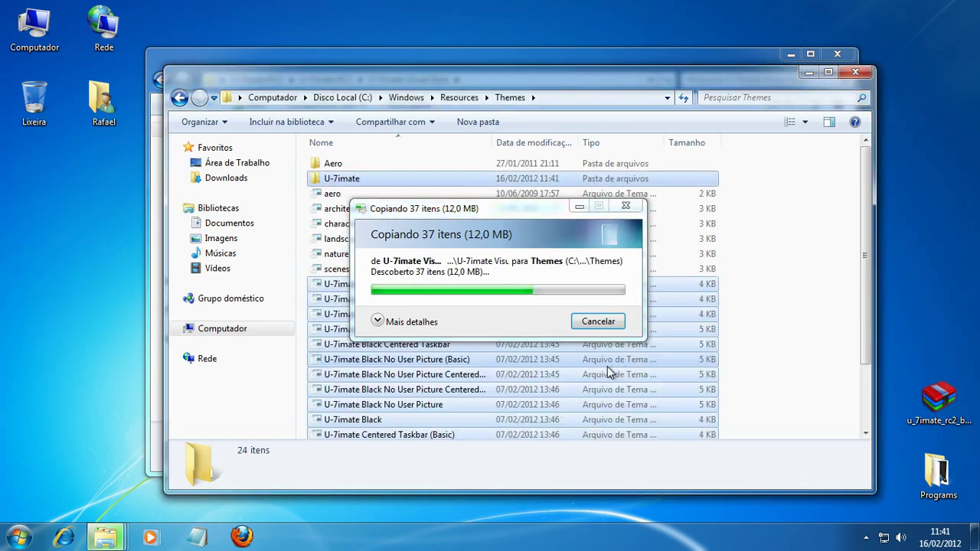
Look over the pasted files in Themes, clear the selection, and close the Themes and U-7imate Visual Style windows.
{"action": "scroll", "coordinate": [765, 387], "scroll_direction": "down", "scroll_amount": 2}
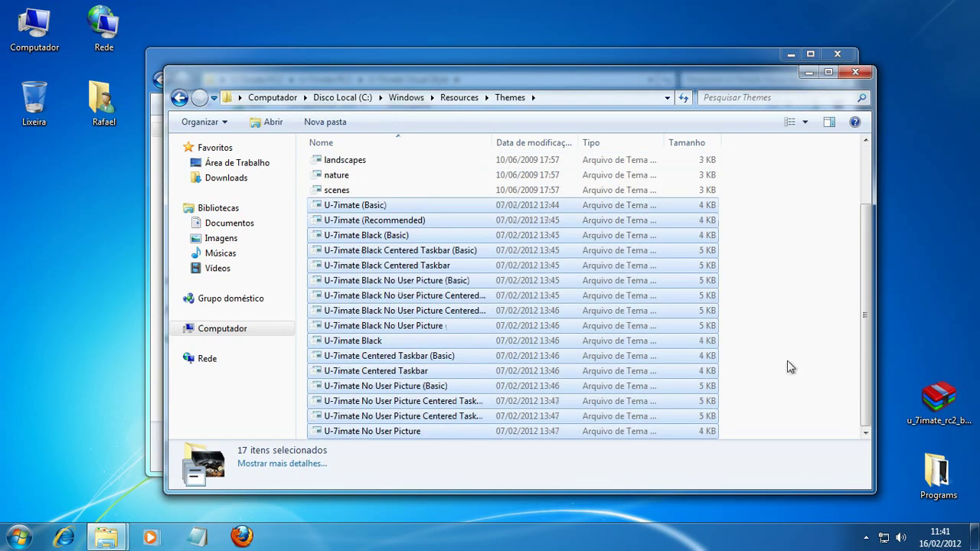
{"action": "left_click", "coordinate": [787, 383]}
{"action": "scroll", "coordinate": [790, 379], "scroll_direction": "up", "scroll_amount": 2}
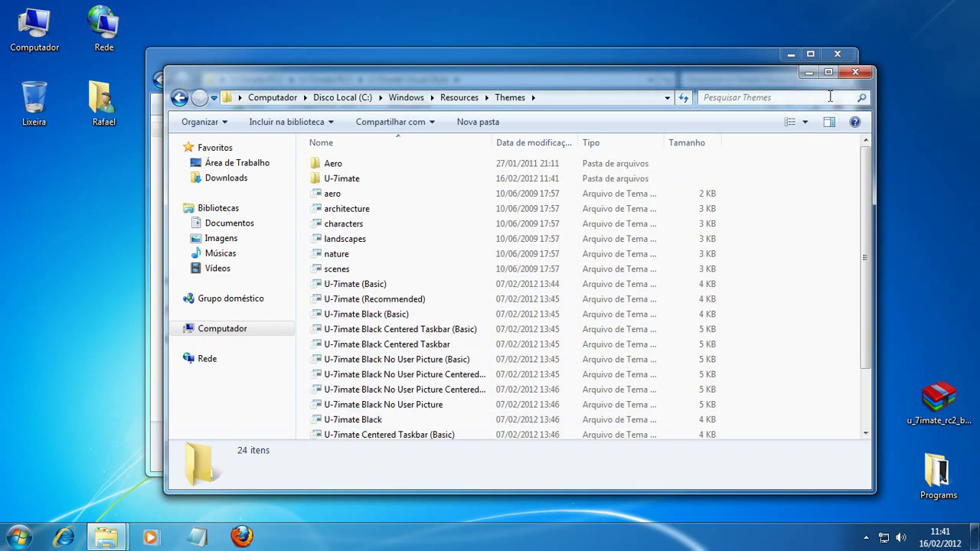
{"action": "left_click", "coordinate": [855, 72]}
{"action": "left_click", "coordinate": [783, 195]}
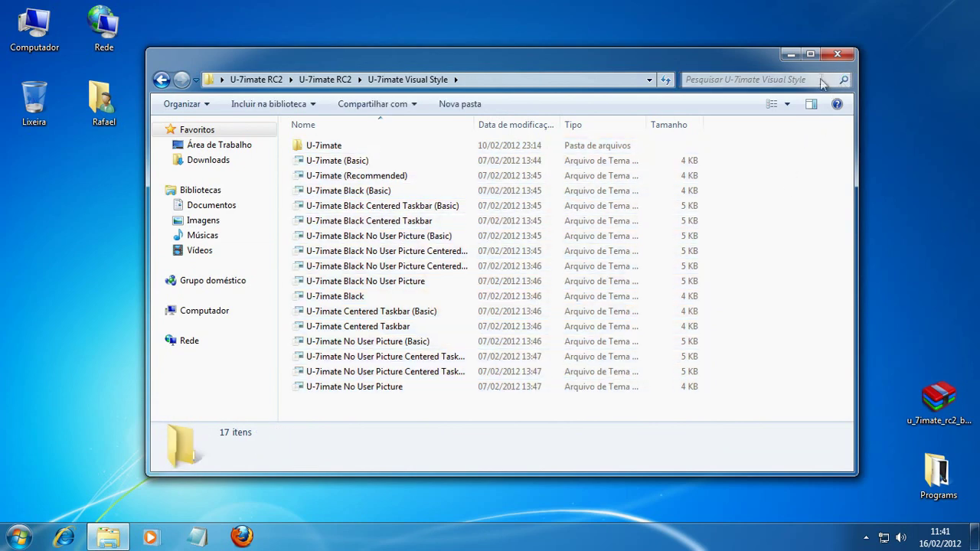
{"action": "left_click", "coordinate": [837, 54]}
Try the U-7imate (Recommended) theme from the desktop personalization settings and view the Start menu with it.
{"action": "right_click", "coordinate": [436, 291]}
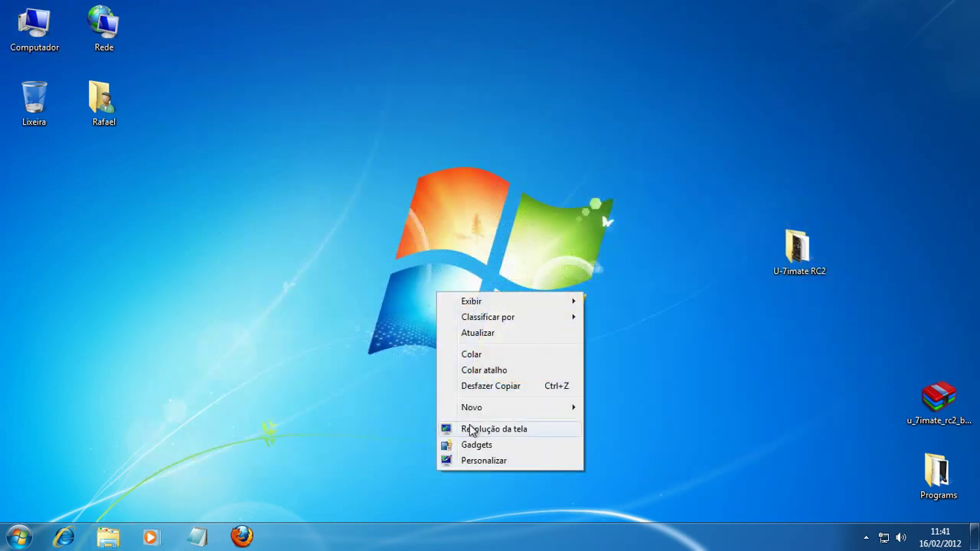
{"action": "left_click", "coordinate": [528, 461]}
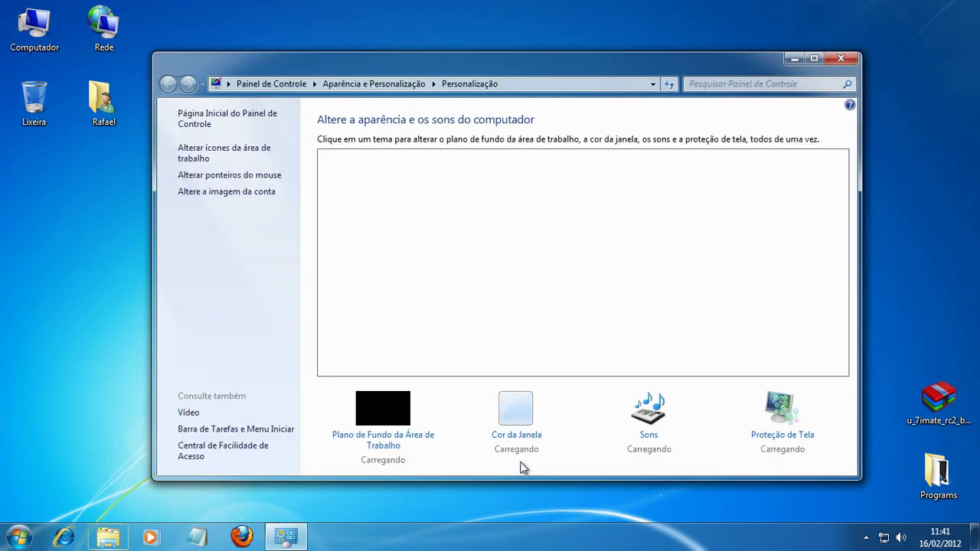
{"action": "left_click_drag", "start_coordinate": [843, 161], "coordinate": [845, 227]}
{"action": "left_click", "coordinate": [471, 225]}
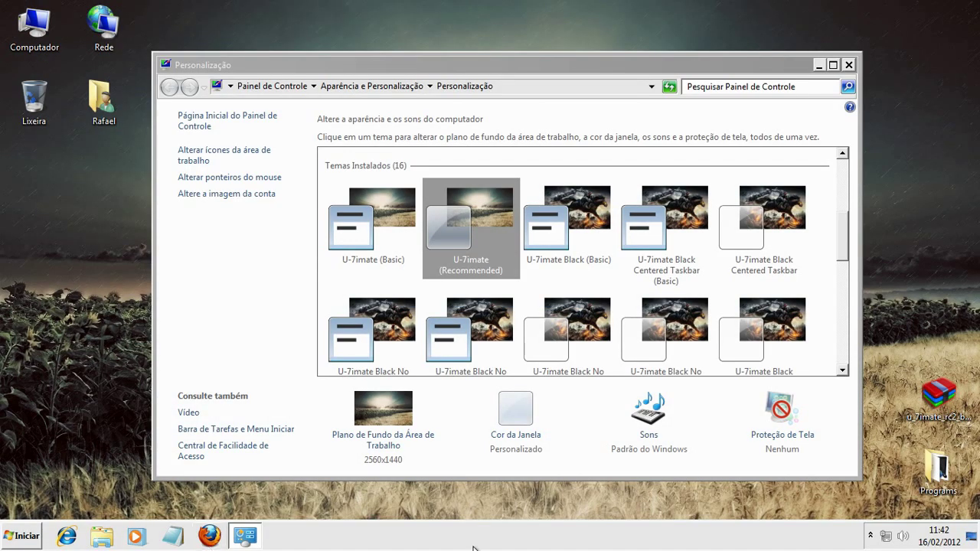
{"action": "left_click", "coordinate": [30, 536]}
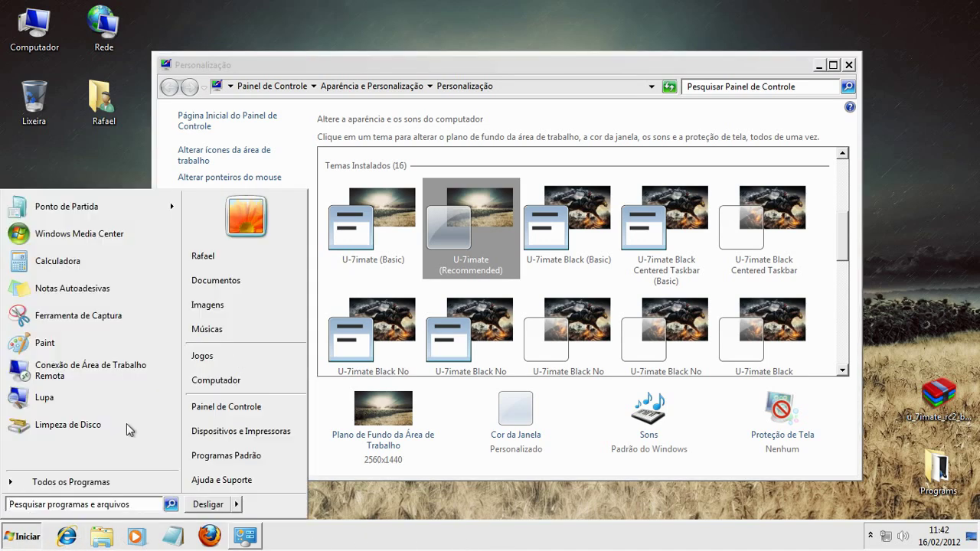
Reapply the Windows 7 Aero theme and close the personalization settings.
{"action": "left_click_drag", "start_coordinate": [842, 245], "coordinate": [841, 195]}
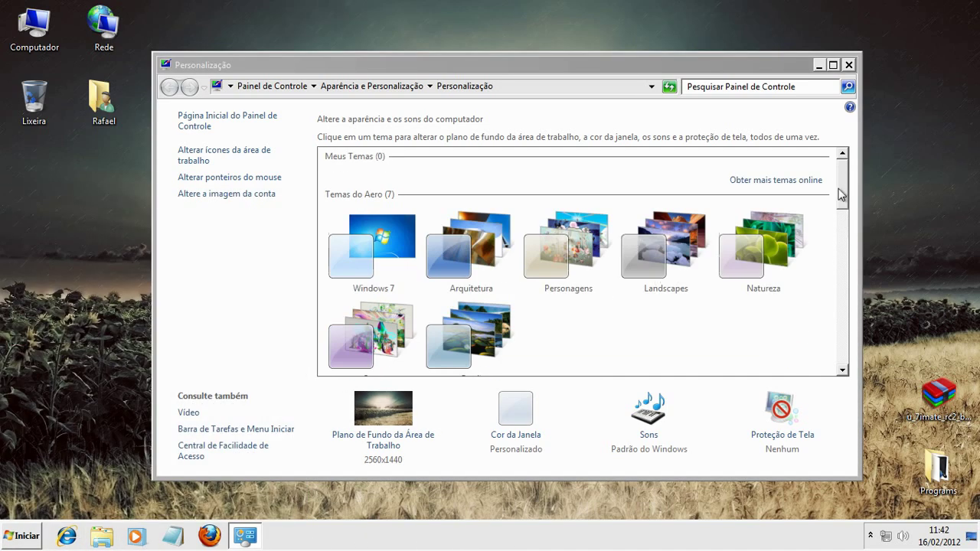
{"action": "left_click", "coordinate": [369, 247]}
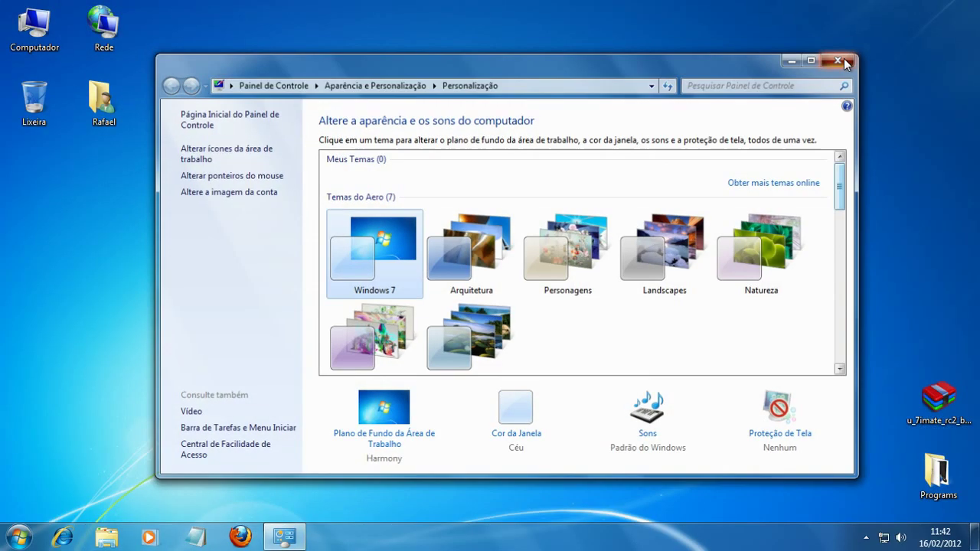
{"action": "left_click", "coordinate": [848, 65]}
Open the Patch folder inside the extracted U-7imate RC2 folder on the desktop.
{"action": "double_click", "coordinate": [798, 249]}
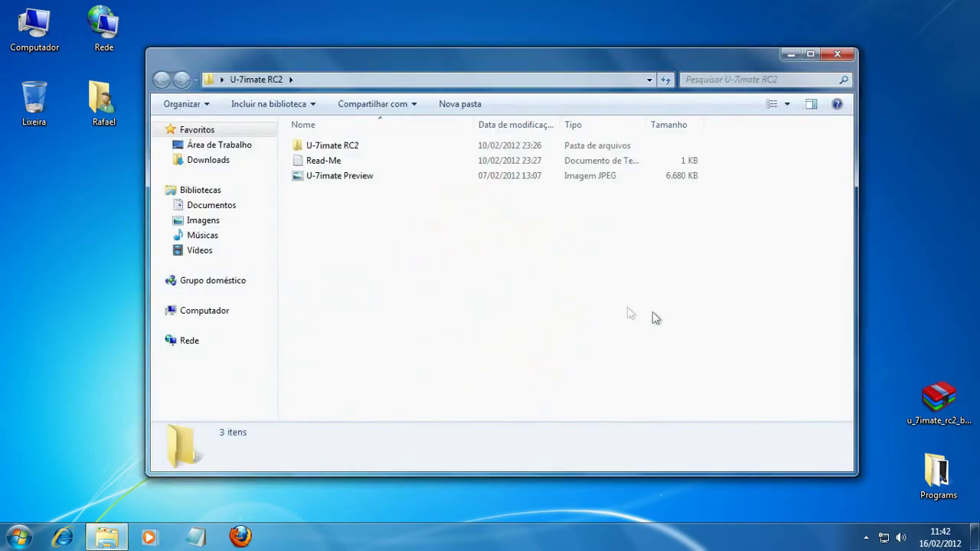
{"action": "double_click", "coordinate": [376, 150]}
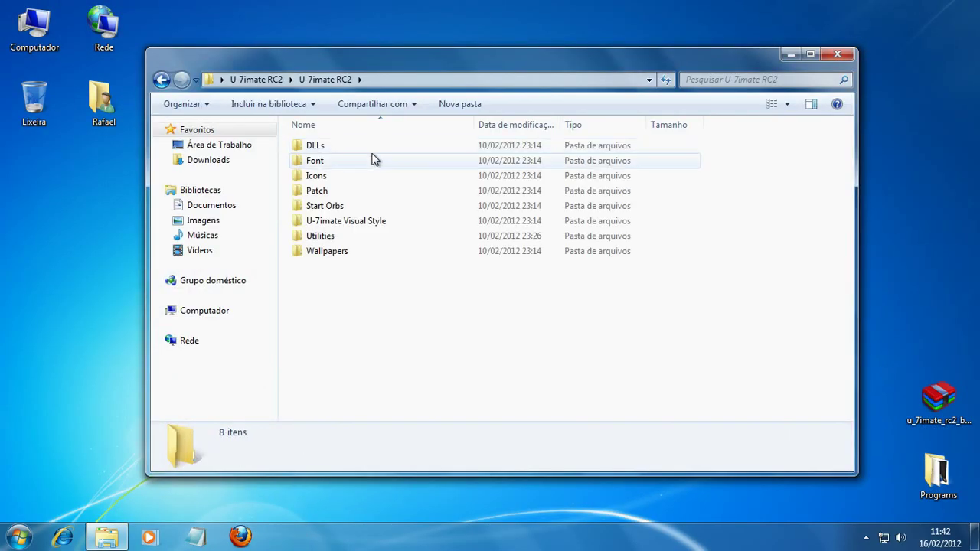
{"action": "left_click", "coordinate": [363, 198]}
{"action": "double_click", "coordinate": [358, 198]}
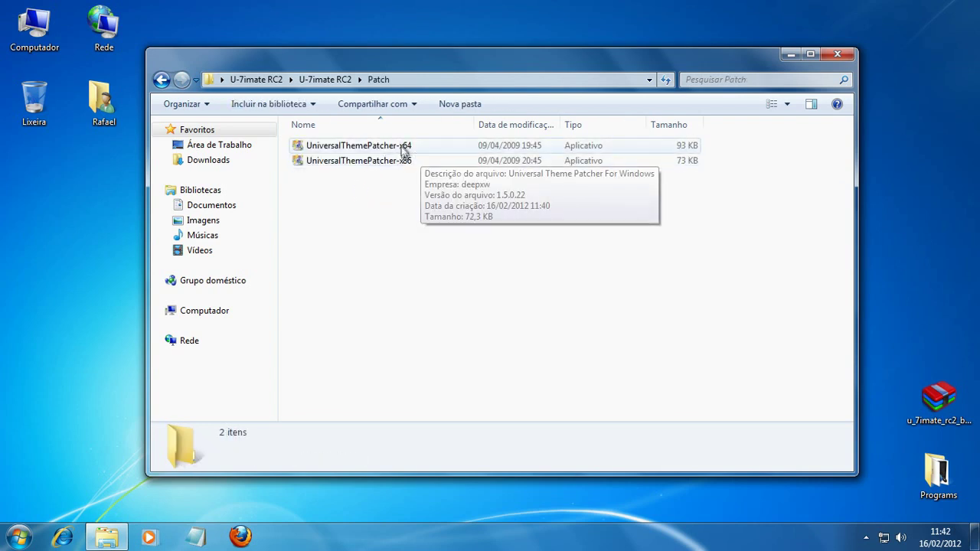
Check the computer's system type in its properties and close the system information window.
{"action": "right_click", "coordinate": [35, 25]}
{"action": "left_click", "coordinate": [107, 157]}
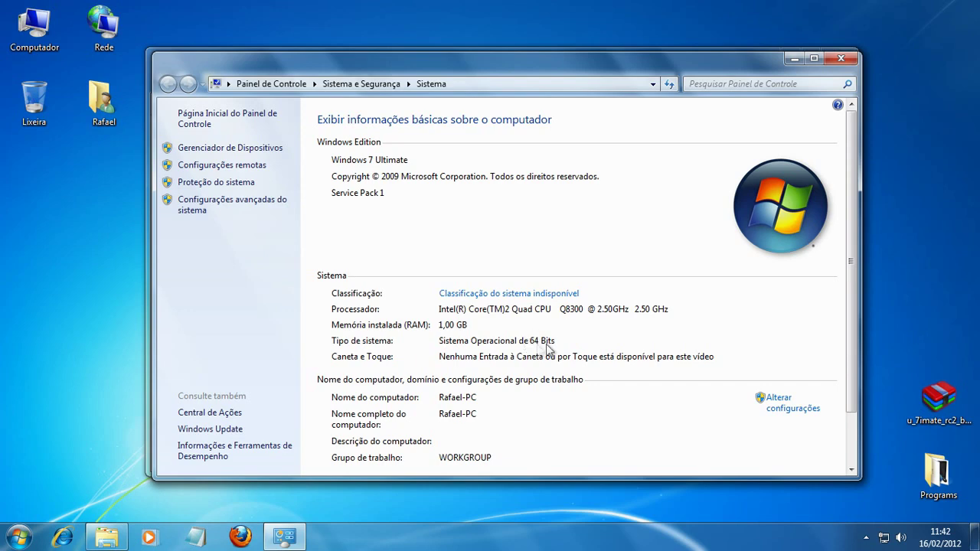
{"action": "left_click", "coordinate": [842, 59]}
Run UniversalThemePatcher-x64 as administrator and allow it to make changes to the computer.
{"action": "left_click", "coordinate": [397, 147]}
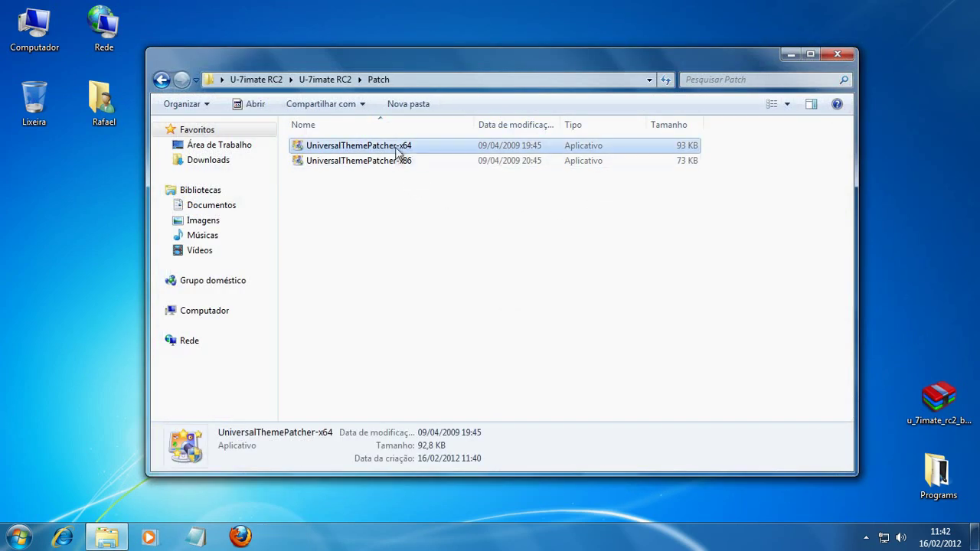
{"action": "right_click", "coordinate": [395, 151]}
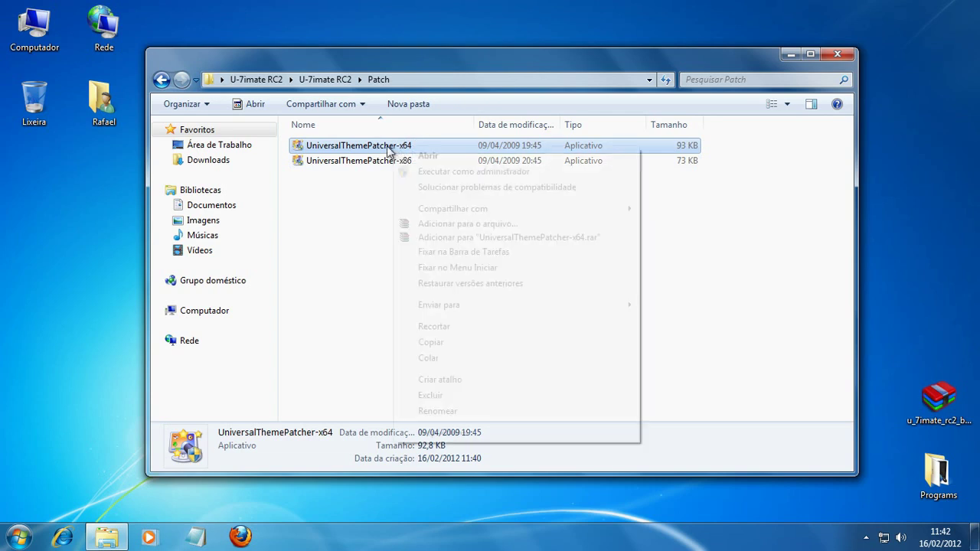
{"action": "left_click", "coordinate": [462, 173]}
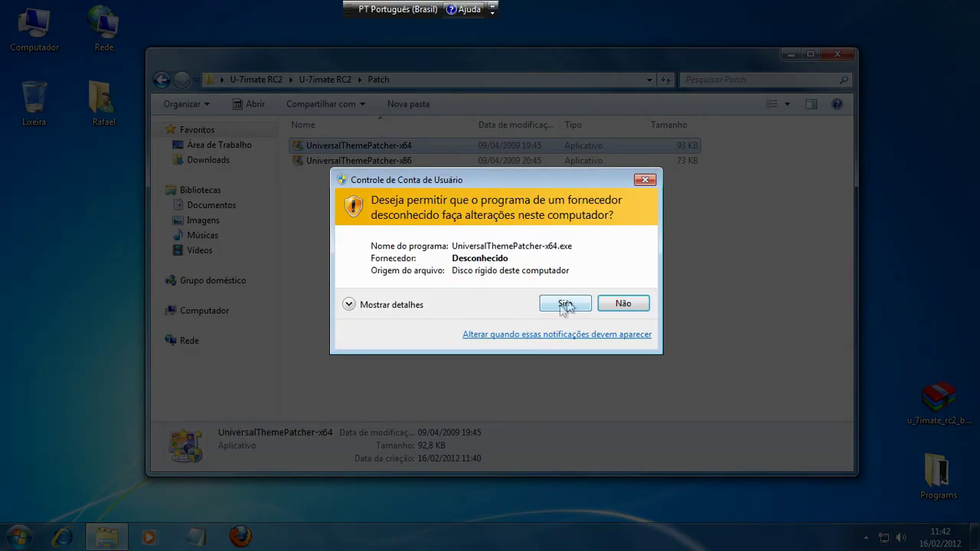
{"action": "left_click", "coordinate": [563, 303]}
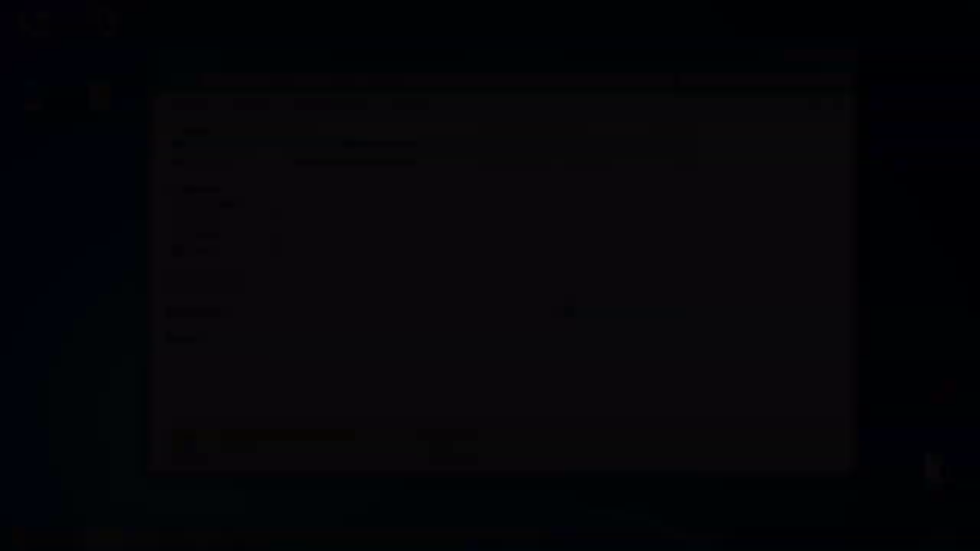
{"action": "left_click", "coordinate": [493, 310]}
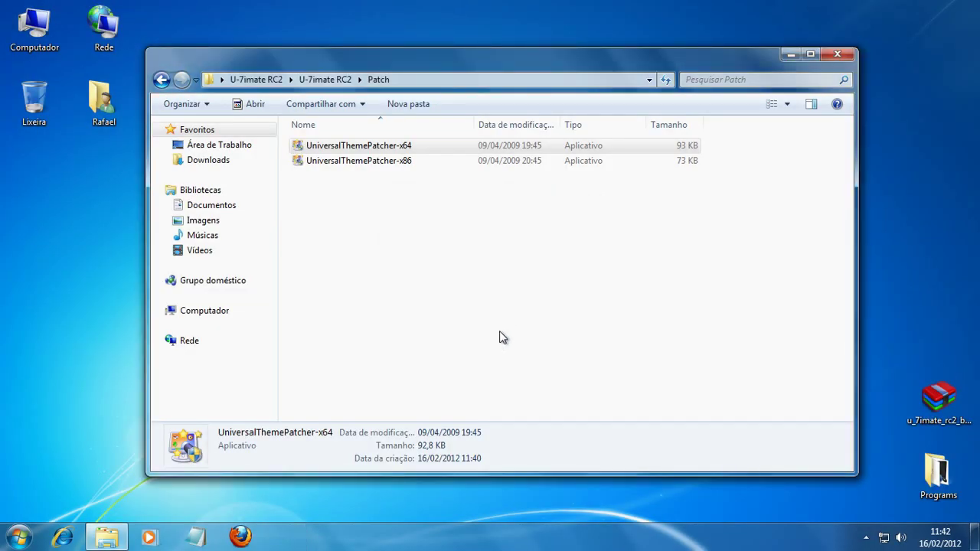
Minimize the Patch folder window, continue to the patcher's details and patch themeservice.dll.
{"action": "left_click", "coordinate": [793, 55]}
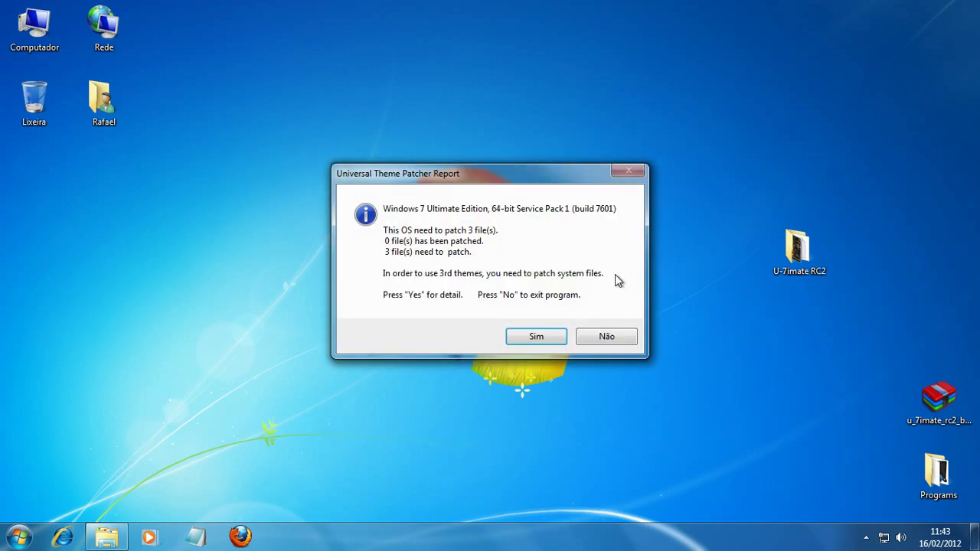
{"action": "left_click", "coordinate": [539, 335]}
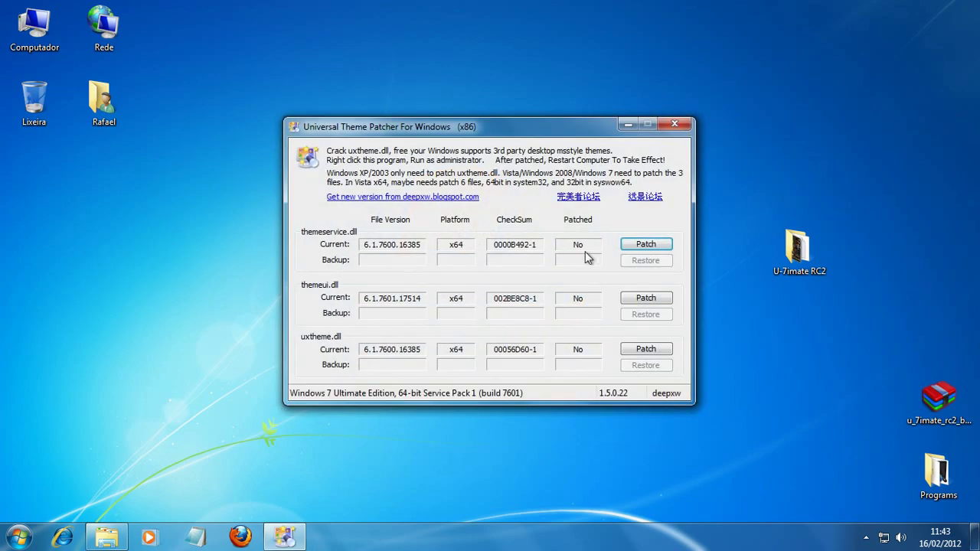
{"action": "left_click", "coordinate": [650, 246]}
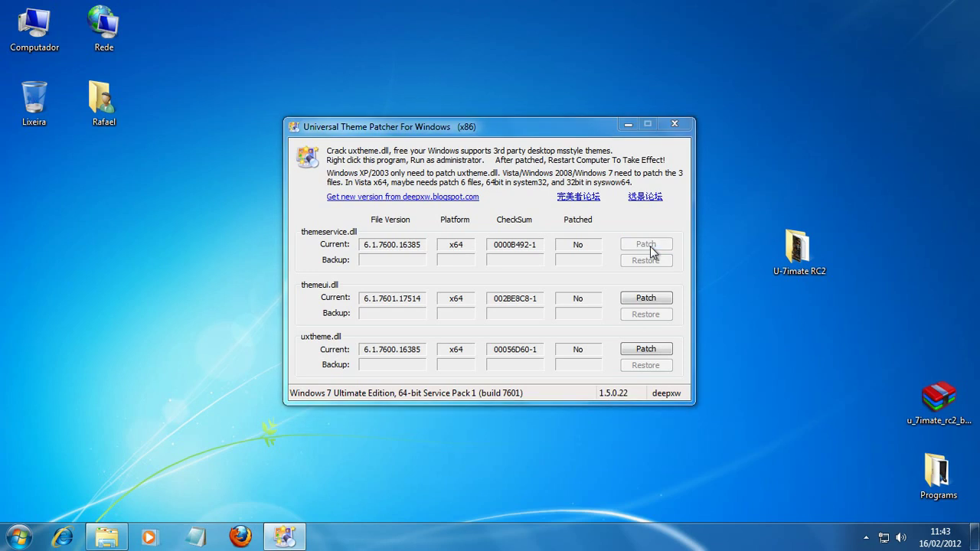
{"action": "left_click", "coordinate": [520, 300]}
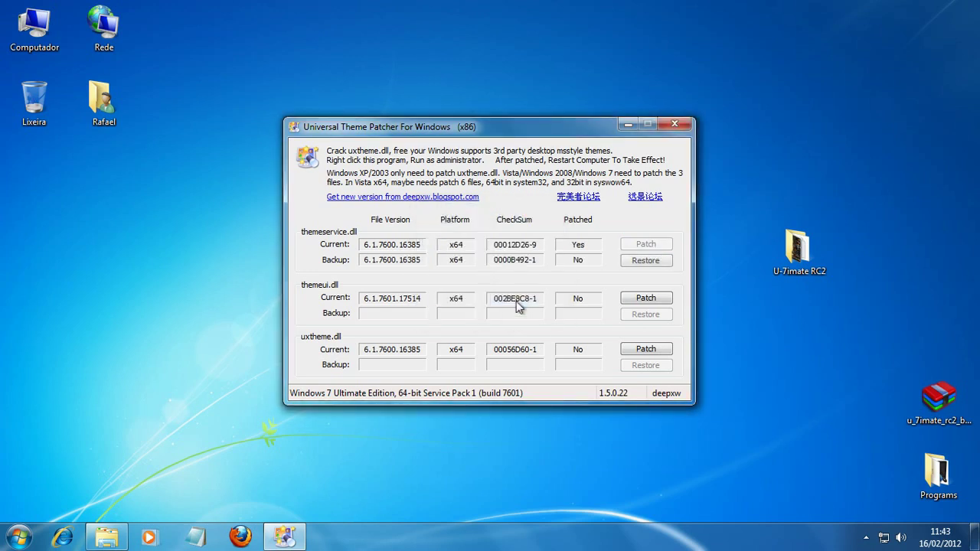
Patch themeui.dll and uxtheme.dll and agree to restart the computer.
{"action": "left_click", "coordinate": [644, 302]}
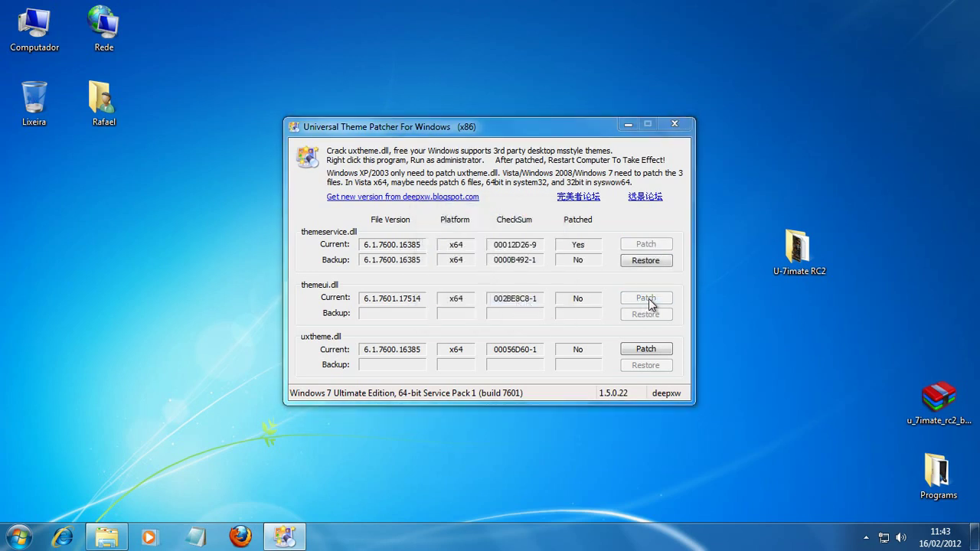
{"action": "left_click", "coordinate": [520, 299]}
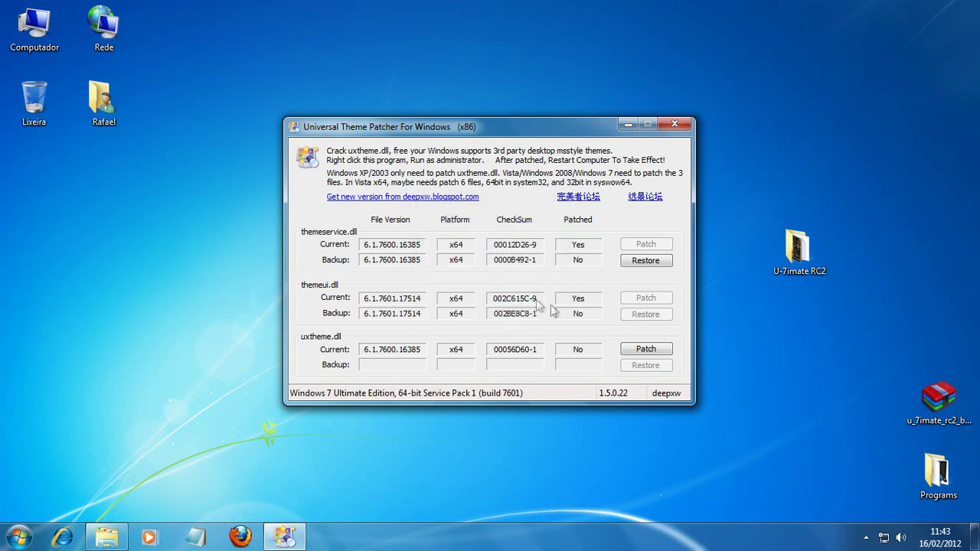
{"action": "left_click", "coordinate": [647, 349]}
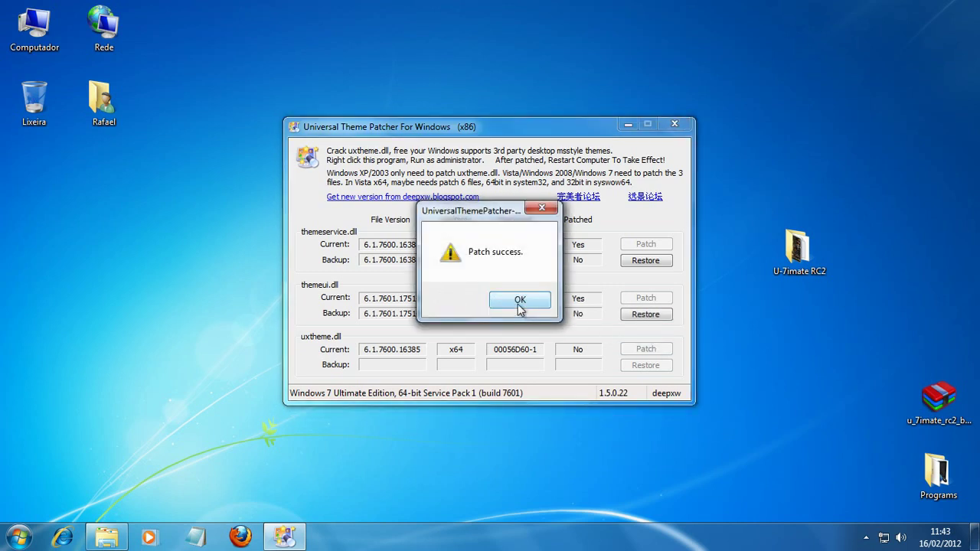
{"action": "left_click", "coordinate": [520, 299]}
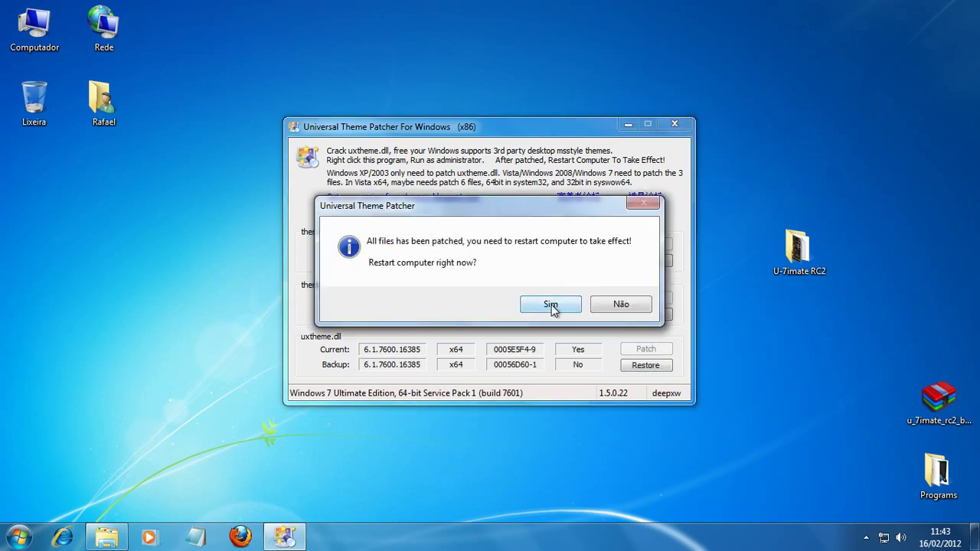
{"action": "left_click", "coordinate": [551, 305]}
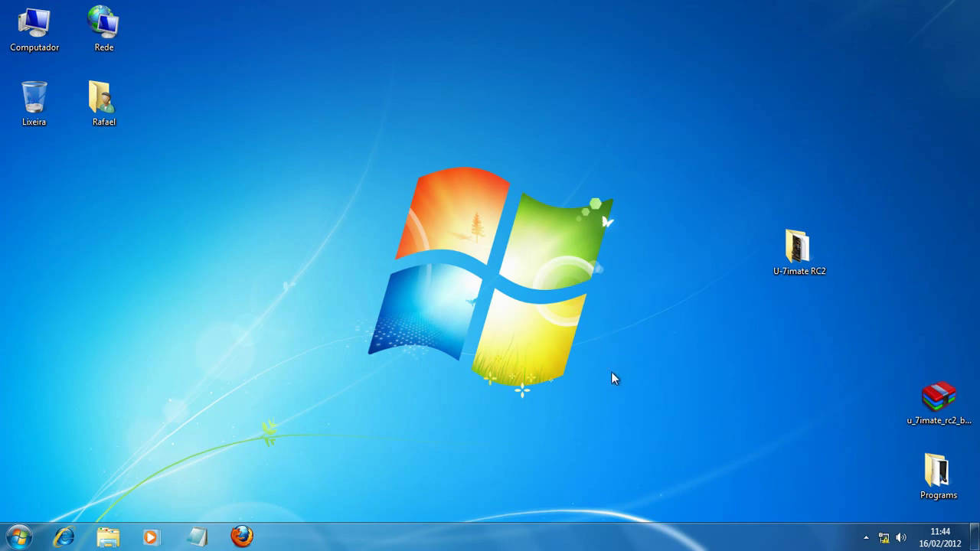
Apply the U-7imate (Recommended) theme from the installed themes and close the personalization settings.
{"action": "right_click", "coordinate": [577, 382]}
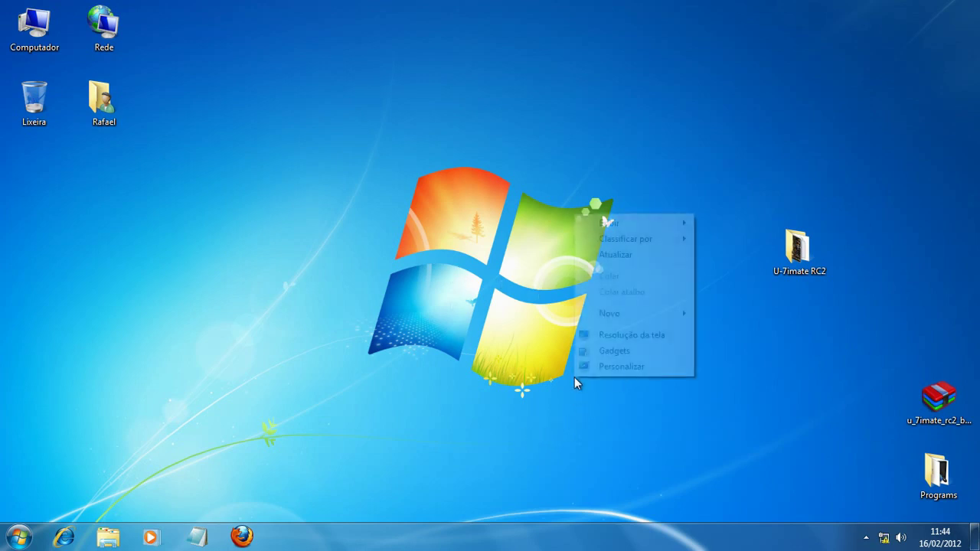
{"action": "left_click", "coordinate": [655, 368]}
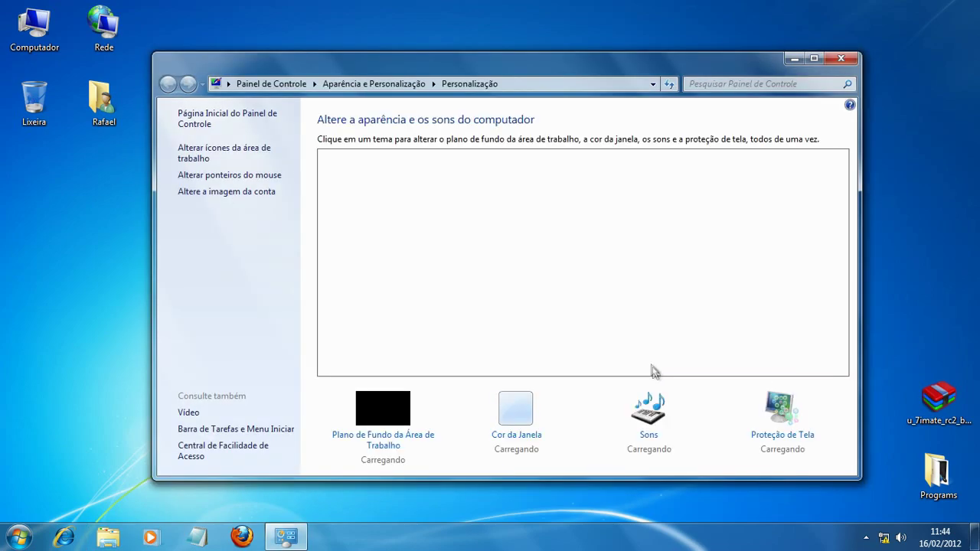
{"action": "left_click_drag", "start_coordinate": [844, 191], "coordinate": [848, 238]}
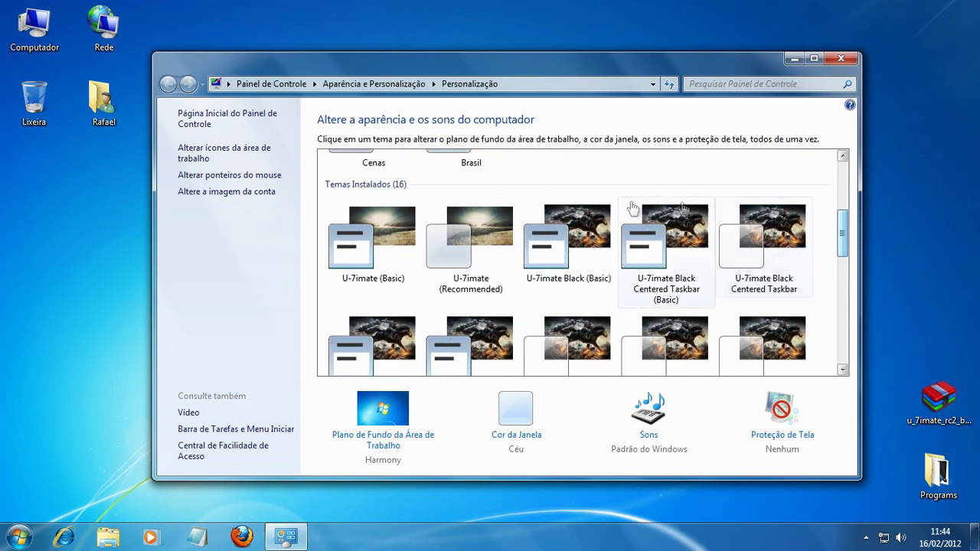
{"action": "left_click", "coordinate": [484, 239]}
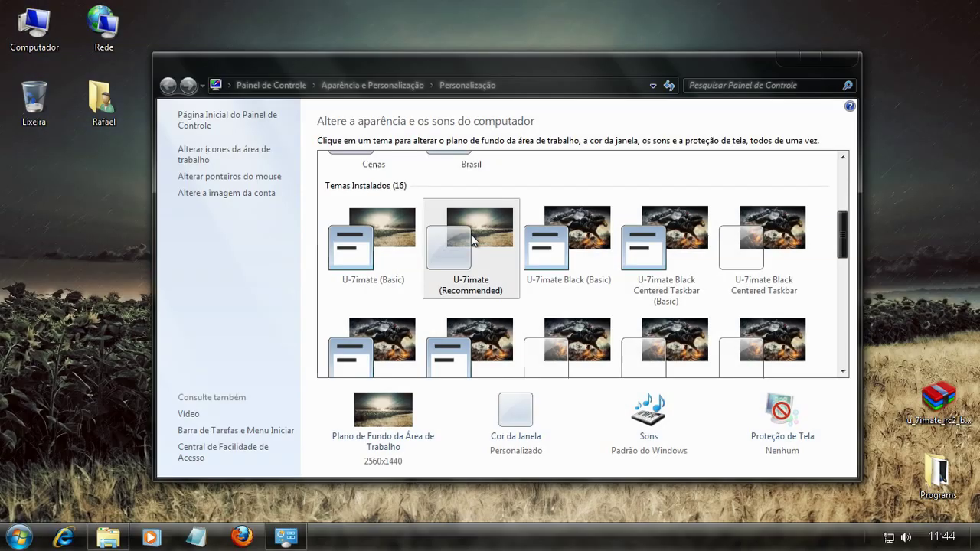
{"action": "left_click", "coordinate": [844, 60]}
Examine the new theme's look in the Start menu and the Computer window, and close that window.
{"action": "left_click", "coordinate": [18, 536]}
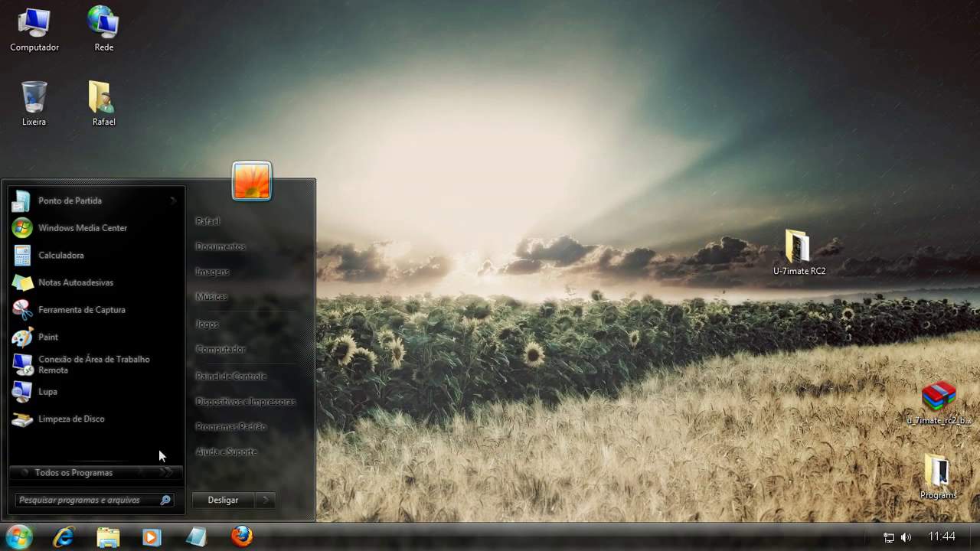
{"action": "left_click", "coordinate": [250, 348]}
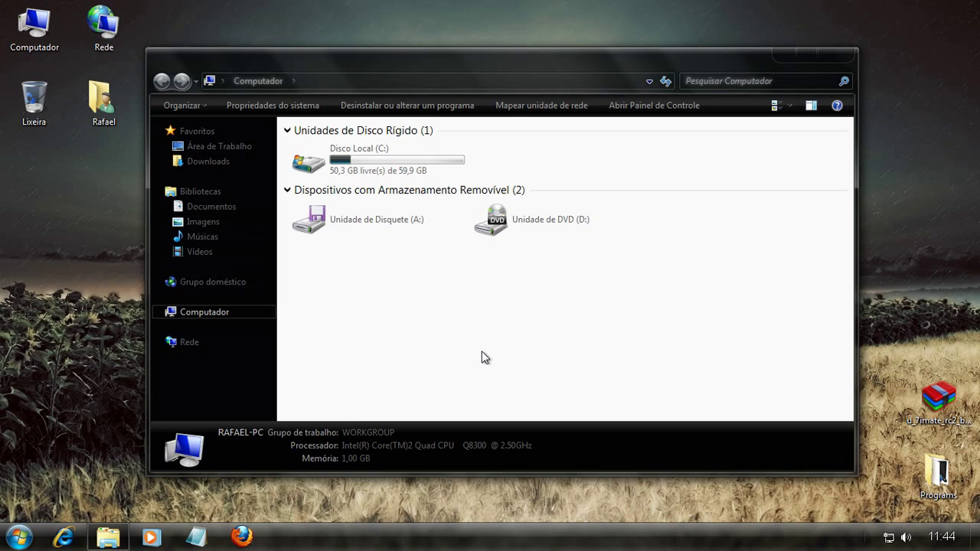
{"action": "left_click", "coordinate": [836, 53]}
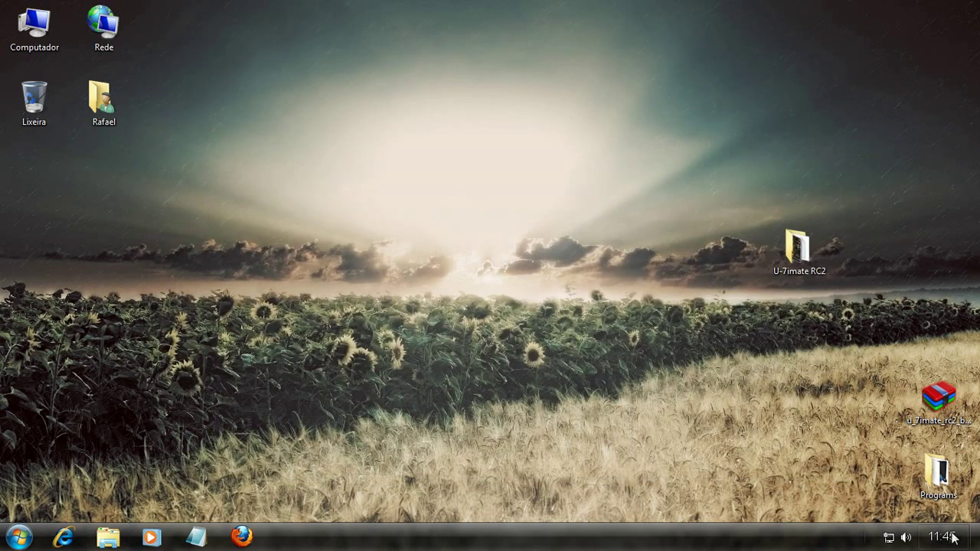
Install the Hooge0553 font from the Font folder inside U-7imate RC2 and close the folder window.
{"action": "double_click", "coordinate": [800, 250]}
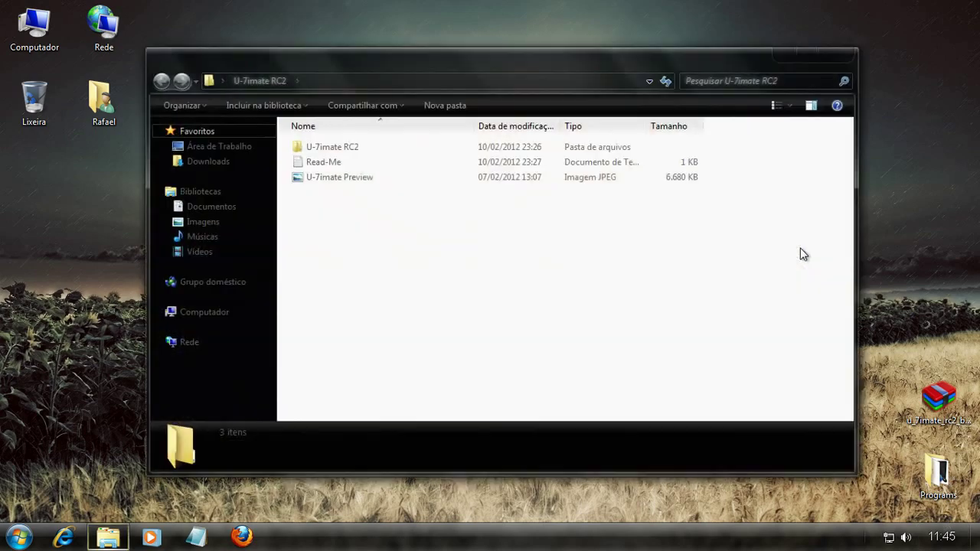
{"action": "double_click", "coordinate": [370, 150]}
{"action": "double_click", "coordinate": [344, 163]}
{"action": "double_click", "coordinate": [340, 149]}
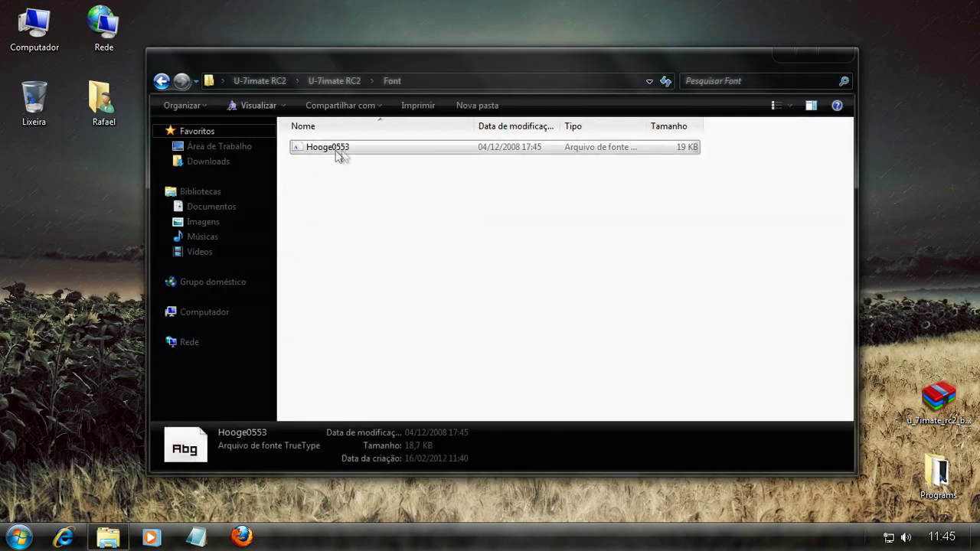
{"action": "right_click", "coordinate": [396, 151]}
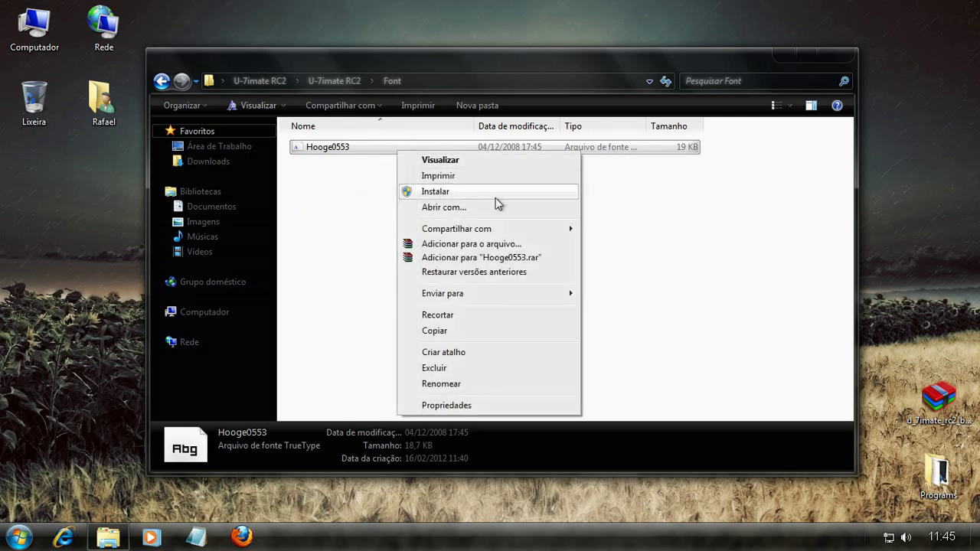
{"action": "left_click", "coordinate": [467, 194]}
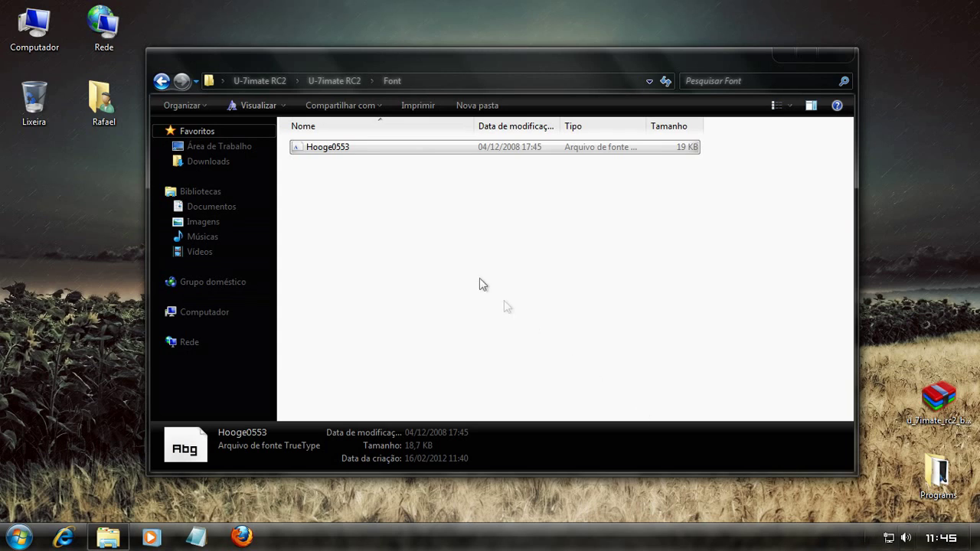
{"action": "key", "text": "BackSpace"}
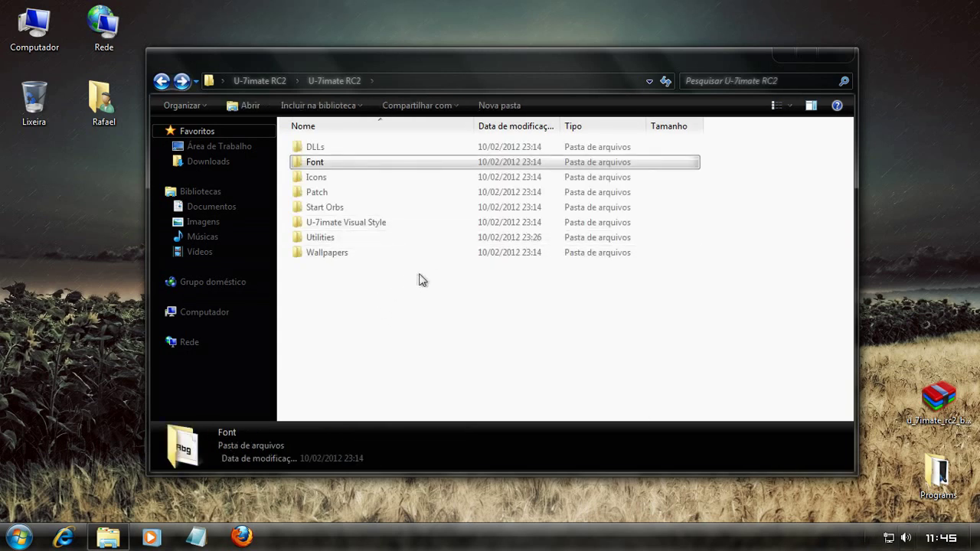
{"action": "left_click", "coordinate": [835, 56]}
Open the Windows folder on drive C: and display its contents as a list.
{"action": "double_click", "coordinate": [34, 27]}
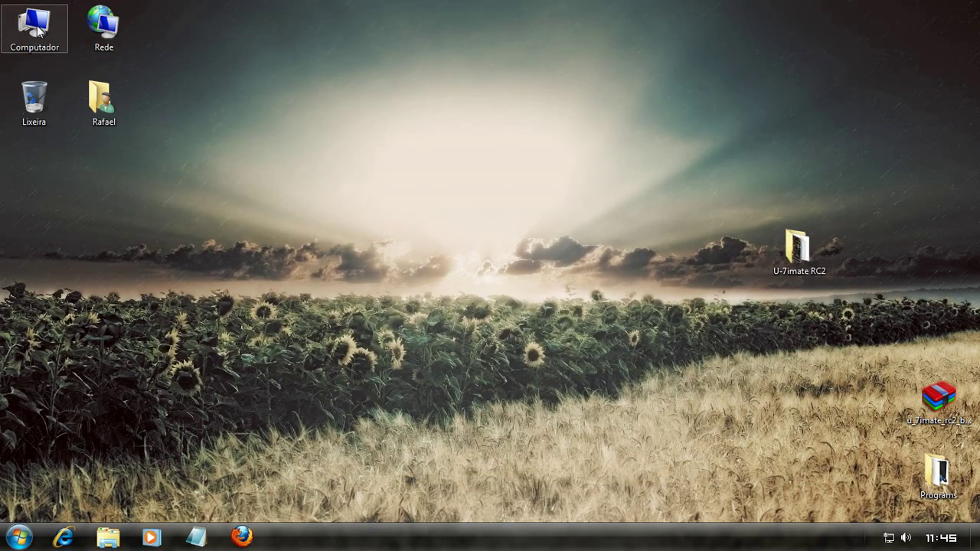
{"action": "double_click", "coordinate": [408, 170]}
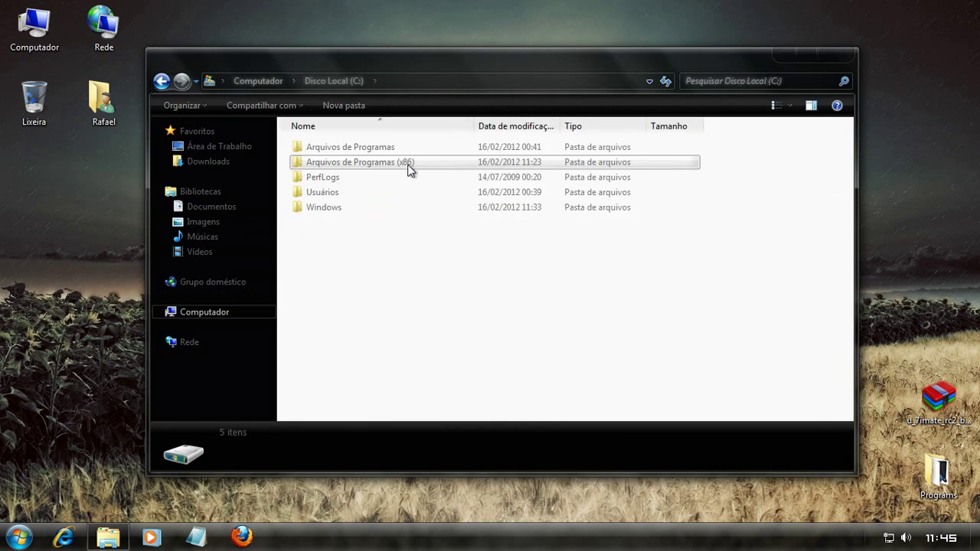
{"action": "double_click", "coordinate": [386, 215]}
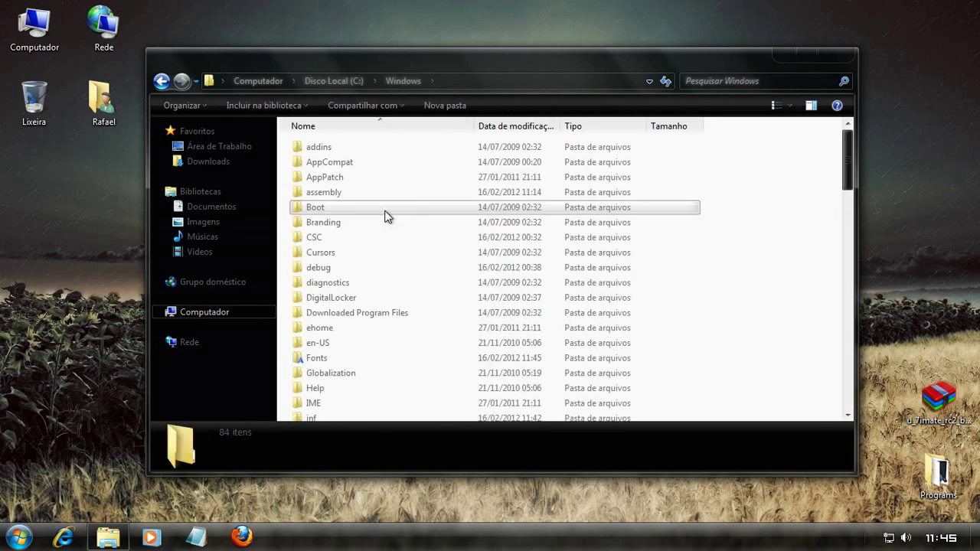
{"action": "scroll", "coordinate": [647, 290], "scroll_direction": "down", "scroll_amount": 6}
{"action": "scroll", "coordinate": [646, 290], "scroll_direction": "down", "scroll_amount": 8}
{"action": "right_click", "coordinate": [711, 291]}
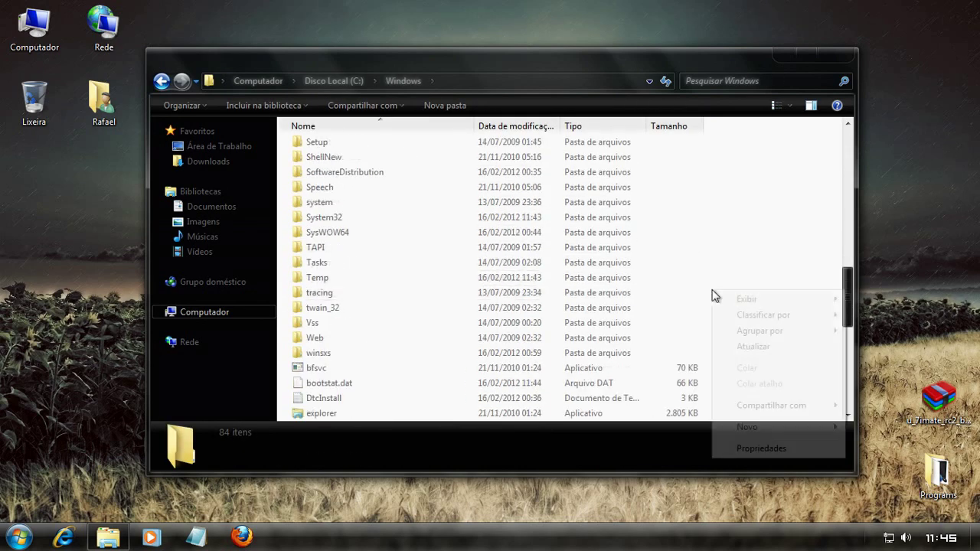
{"action": "mouse_move", "coordinate": [719, 300]}
{"action": "left_click", "coordinate": [647, 346]}
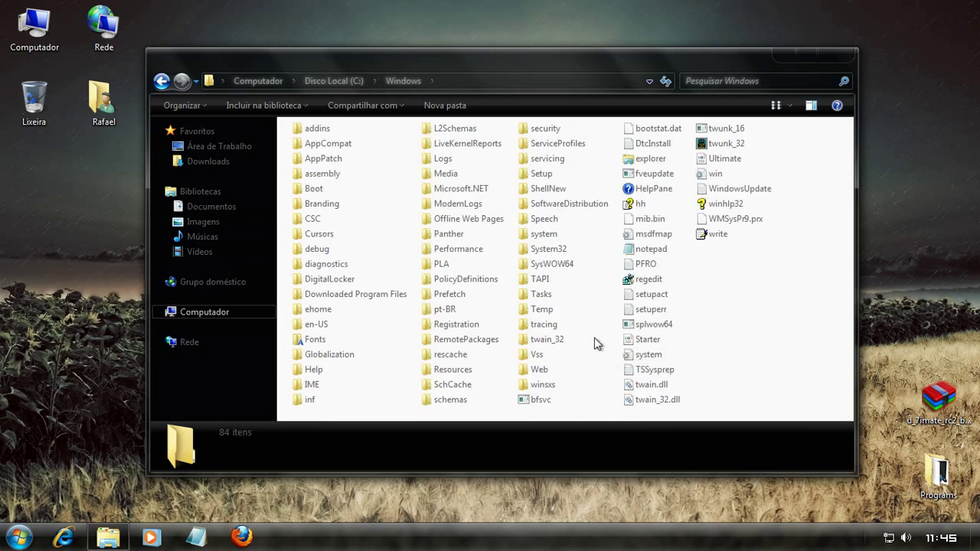
Show the security permissions in the properties of the explorer application and move the dialog aside.
{"action": "left_click", "coordinate": [648, 161]}
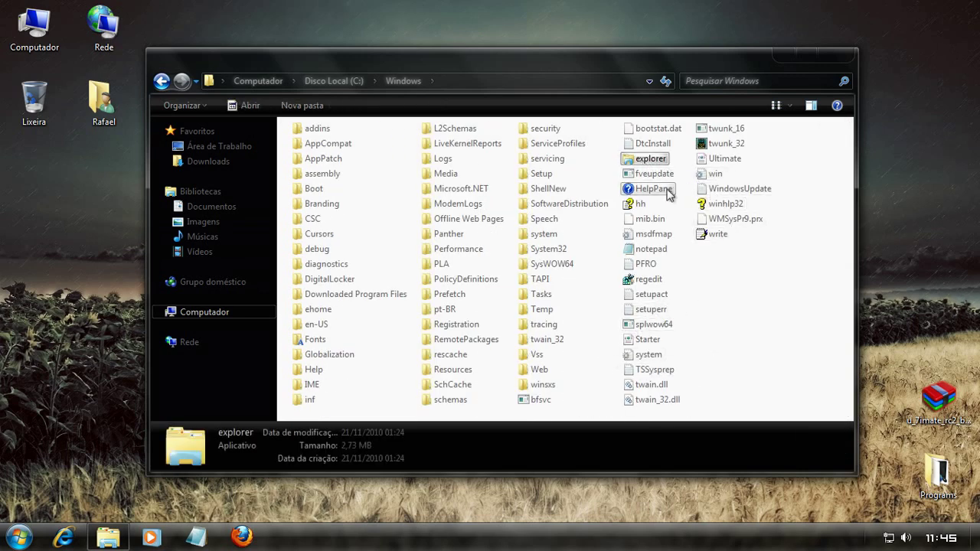
{"action": "right_click", "coordinate": [659, 162]}
{"action": "left_click", "coordinate": [745, 394]}
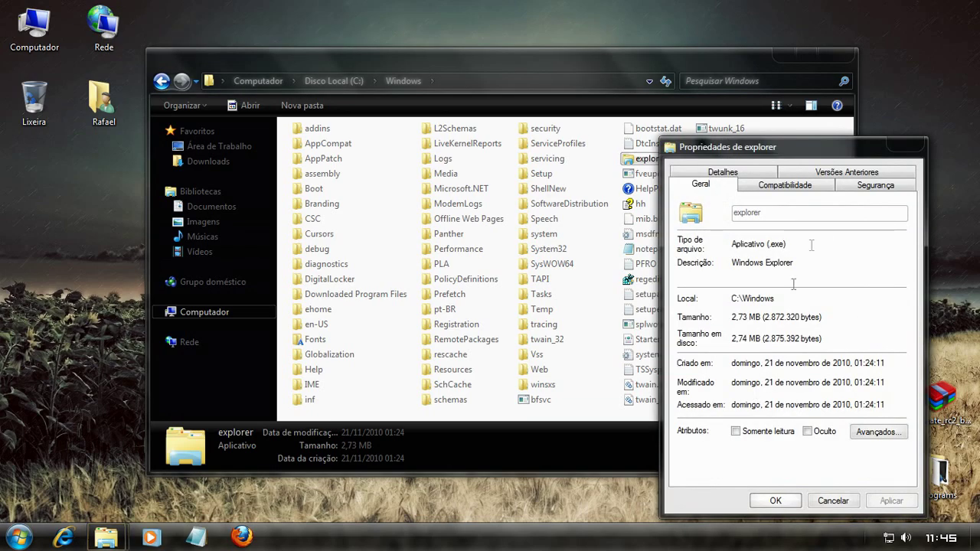
{"action": "left_click", "coordinate": [856, 186]}
{"action": "left_click_drag", "start_coordinate": [763, 150], "coordinate": [329, 138]}
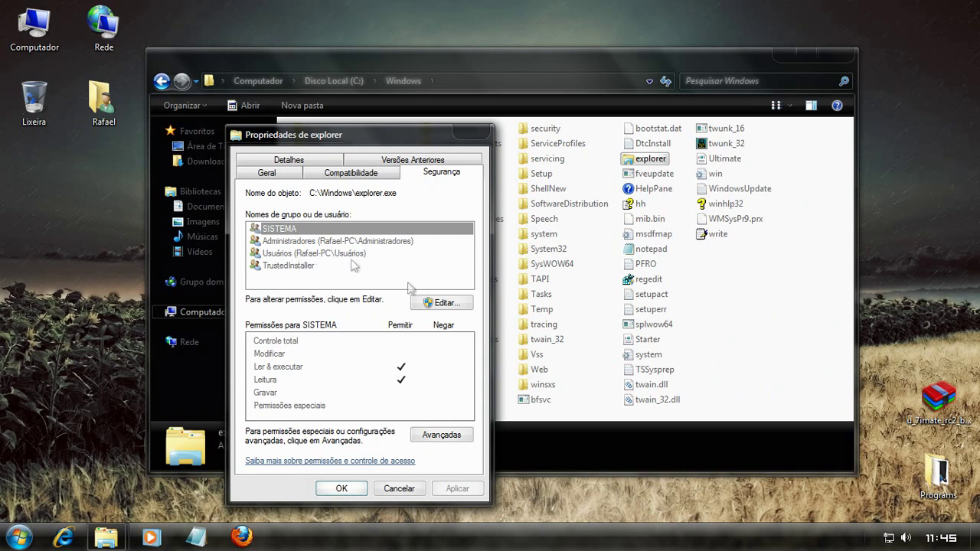
Examine the editable permissions of the Usuários group for explorer.exe, cancel both dialogs and close the Windows folder.
{"action": "left_click", "coordinate": [442, 302]}
{"action": "left_click", "coordinate": [351, 307]}
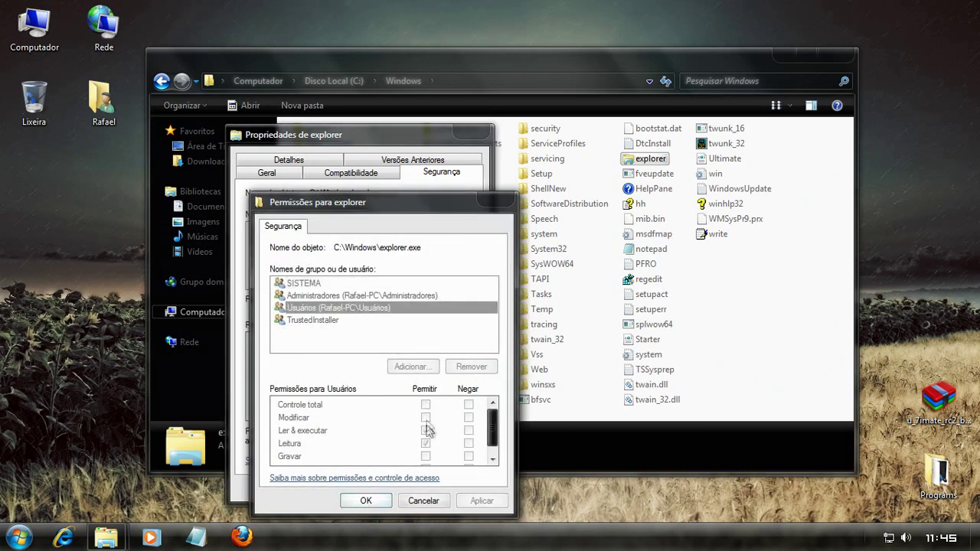
{"action": "left_click", "coordinate": [421, 500]}
{"action": "left_click", "coordinate": [403, 491]}
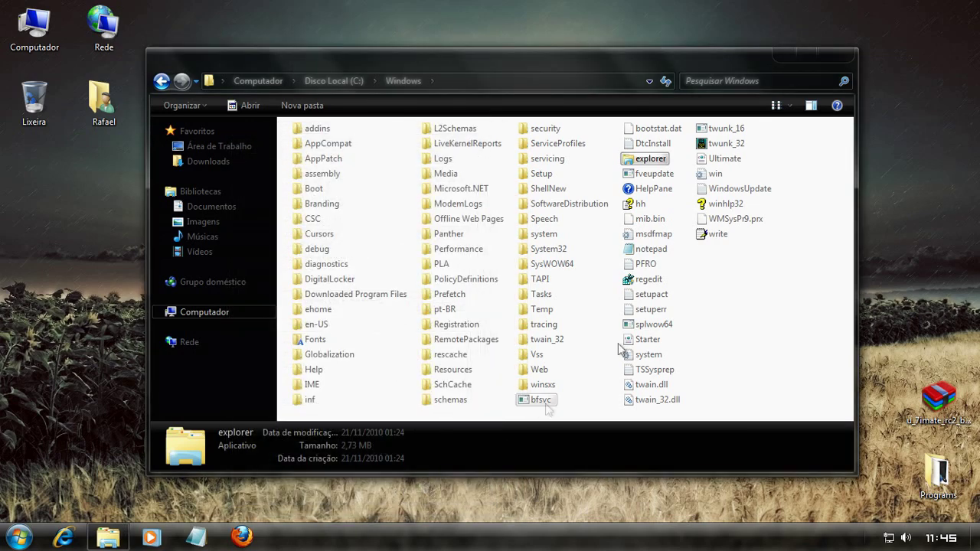
{"action": "left_click", "coordinate": [835, 53]}
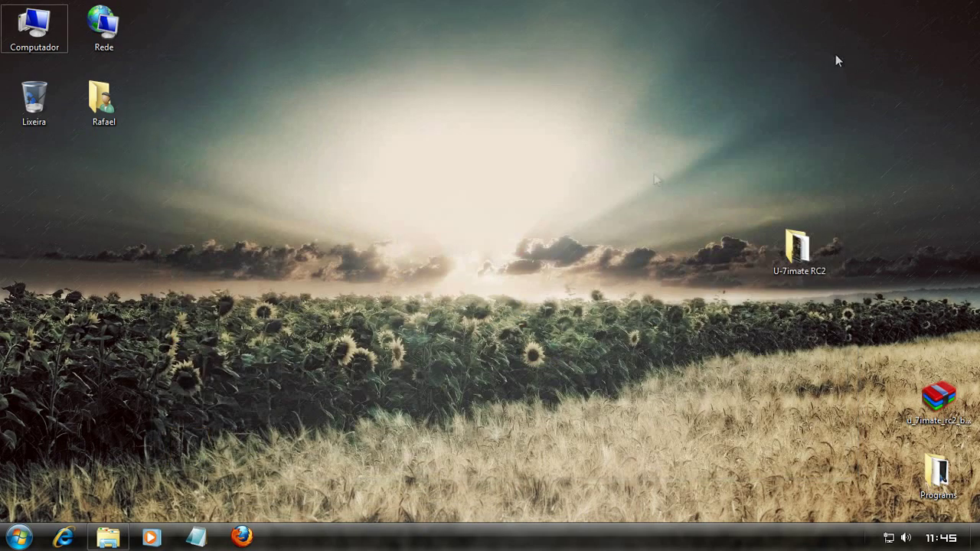
Set User Account Control to never notify, authorise the change and close the user accounts window.
{"action": "left_click", "coordinate": [17, 534]}
{"action": "left_click", "coordinate": [258, 177]}
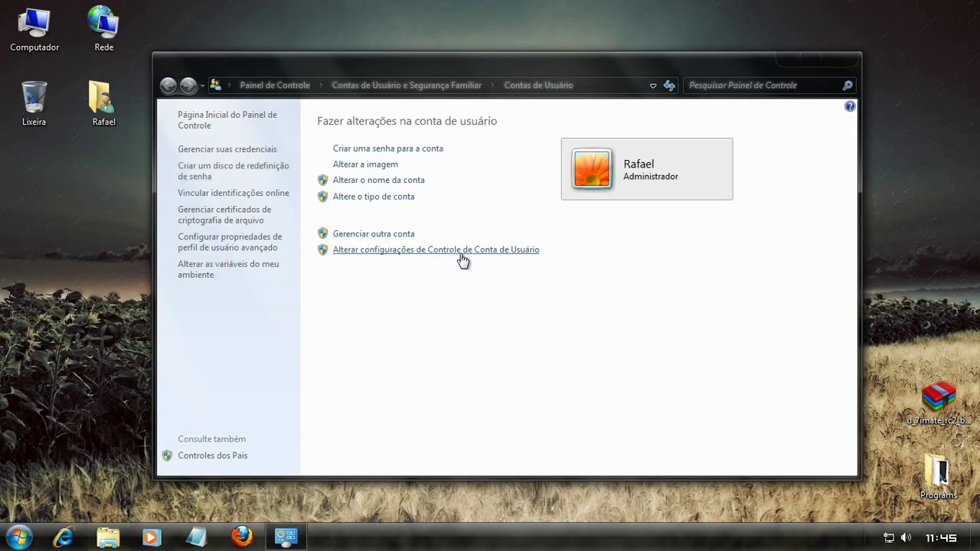
{"action": "left_click", "coordinate": [461, 253]}
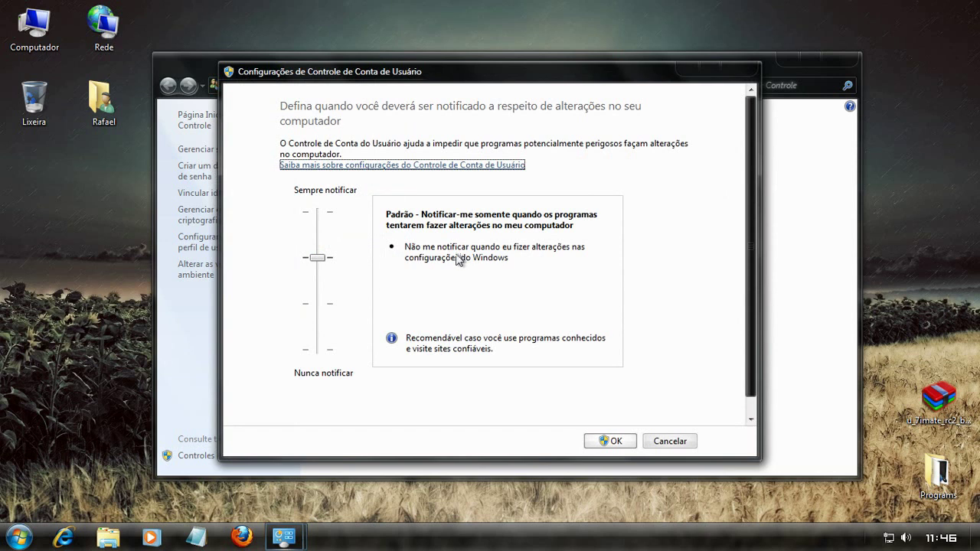
{"action": "left_click_drag", "start_coordinate": [318, 262], "coordinate": [308, 373]}
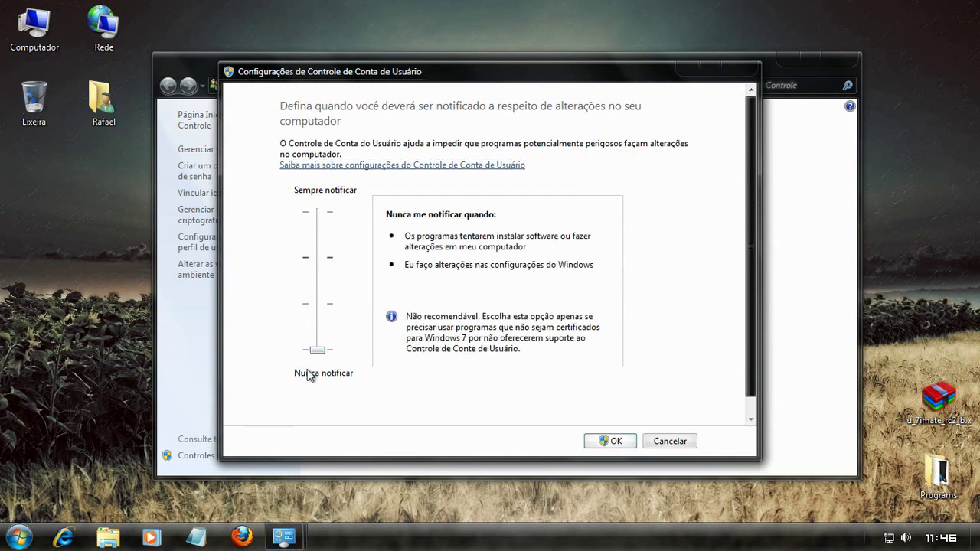
{"action": "left_click", "coordinate": [614, 442]}
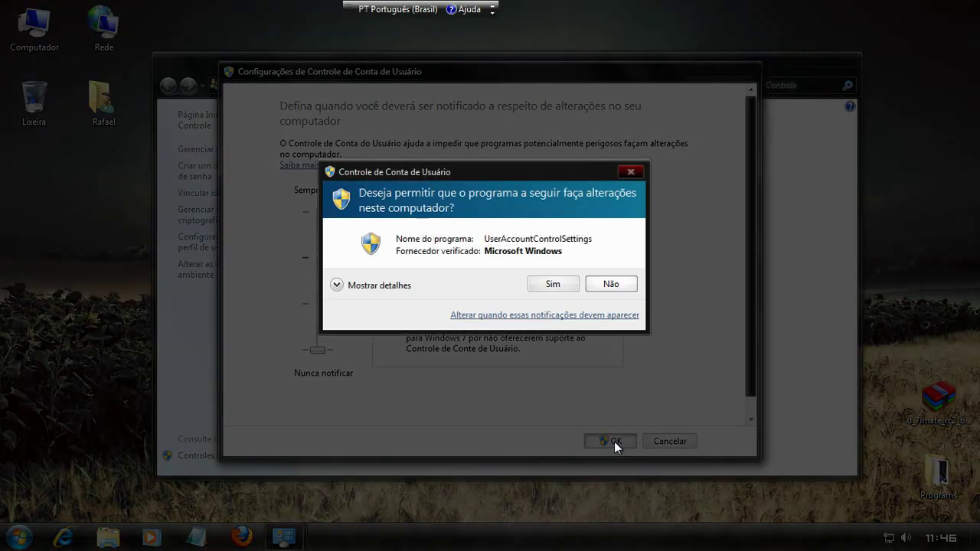
{"action": "left_click", "coordinate": [553, 283]}
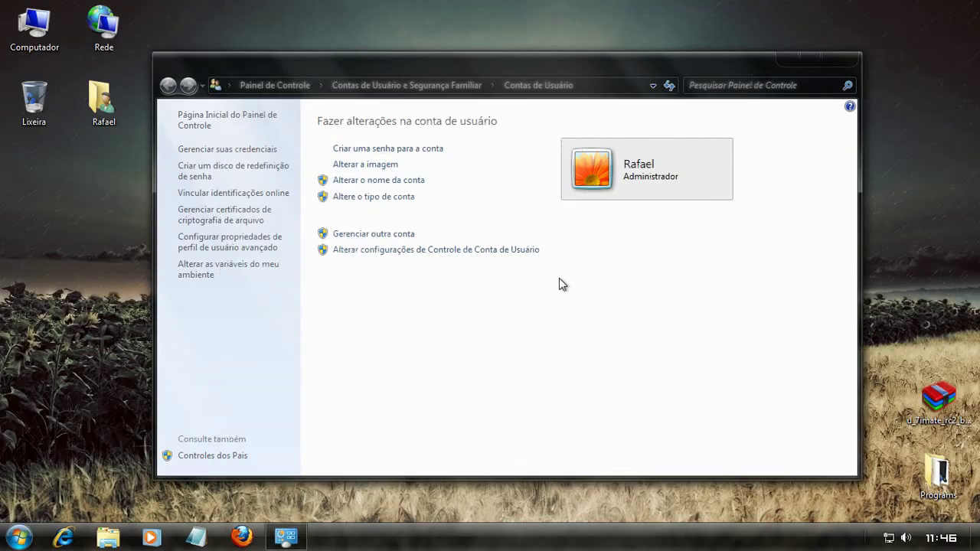
{"action": "left_click", "coordinate": [836, 56]}
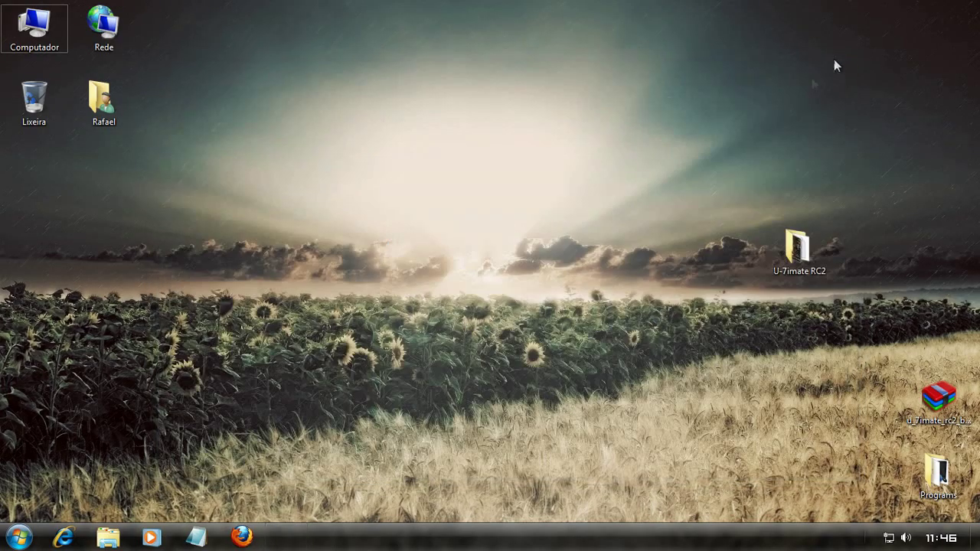
Restart the computer.
{"action": "left_click", "coordinate": [17, 538]}
{"action": "left_click", "coordinate": [264, 500]}
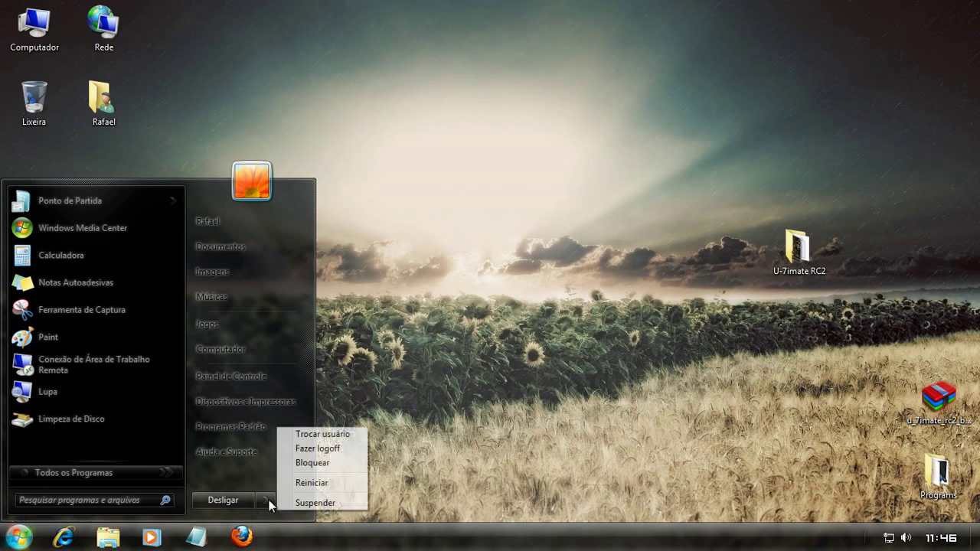
{"action": "left_click", "coordinate": [306, 482]}
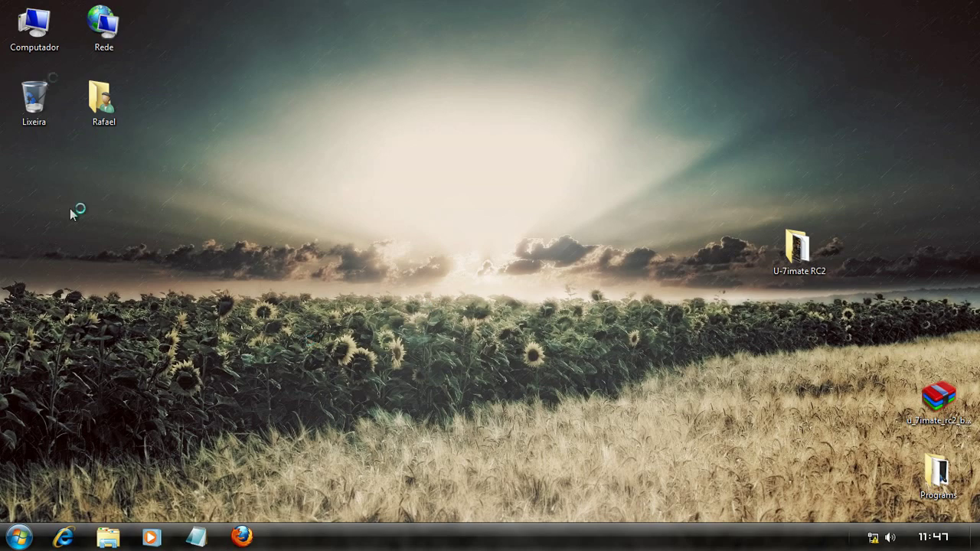
Open the Windows folder on drive C: and select the explorer application.
{"action": "double_click", "coordinate": [52, 40]}
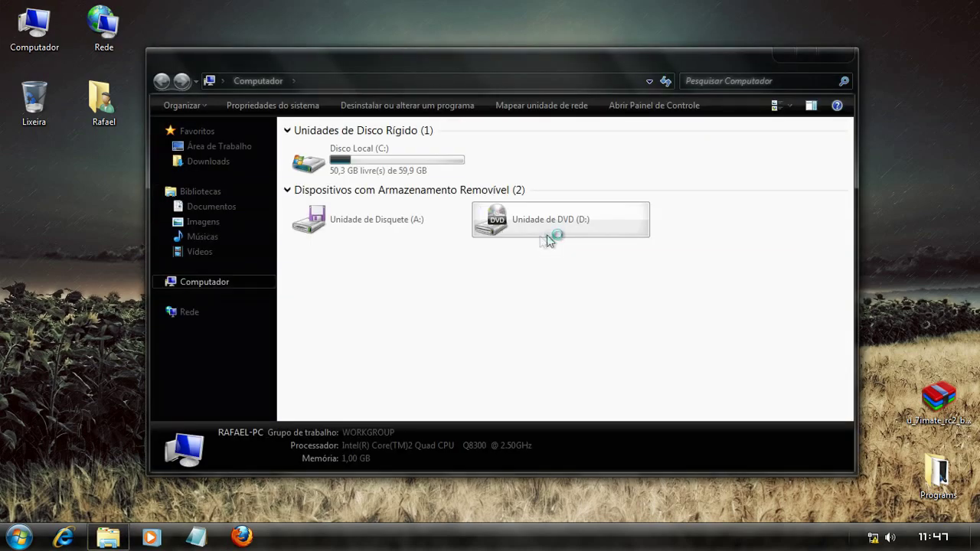
{"action": "left_click", "coordinate": [372, 159]}
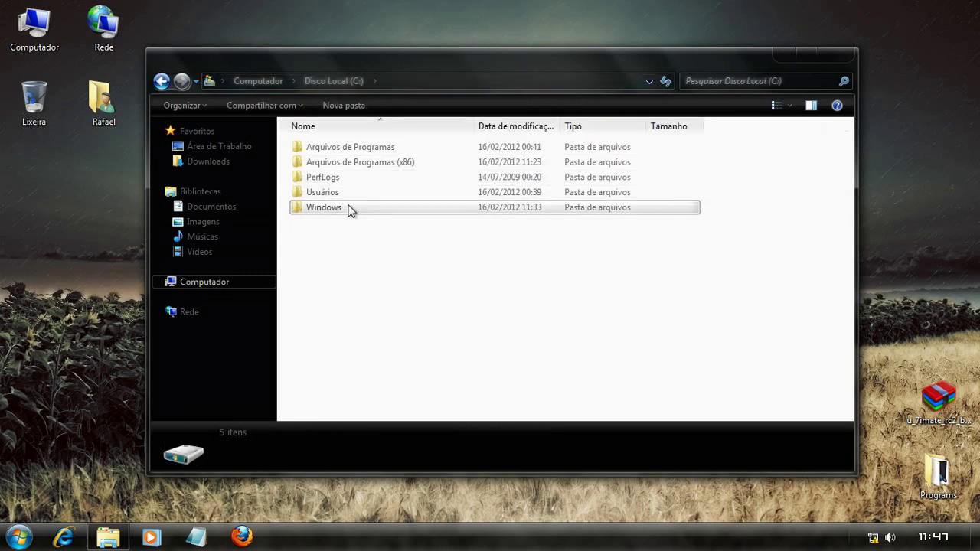
{"action": "left_click", "coordinate": [349, 209]}
{"action": "double_click", "coordinate": [348, 208]}
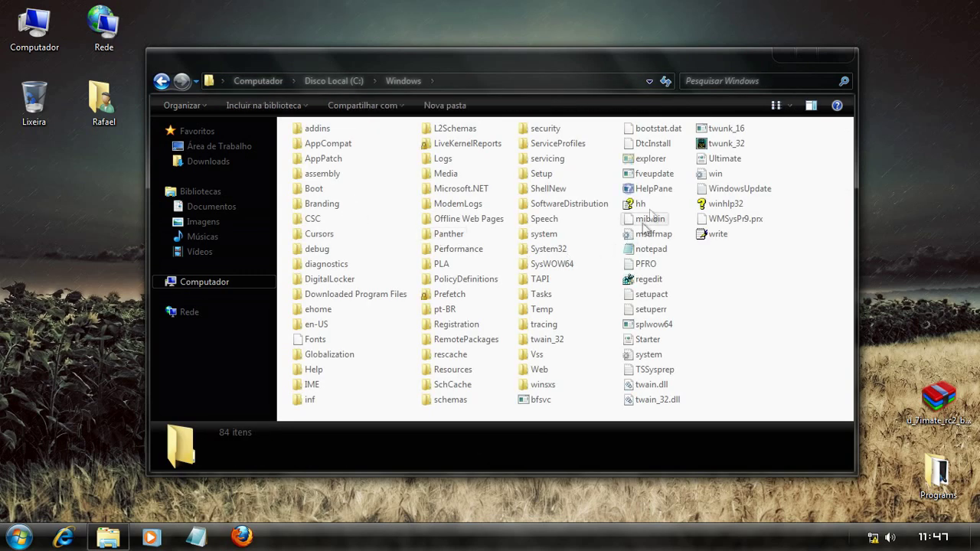
{"action": "double_click", "coordinate": [648, 160]}
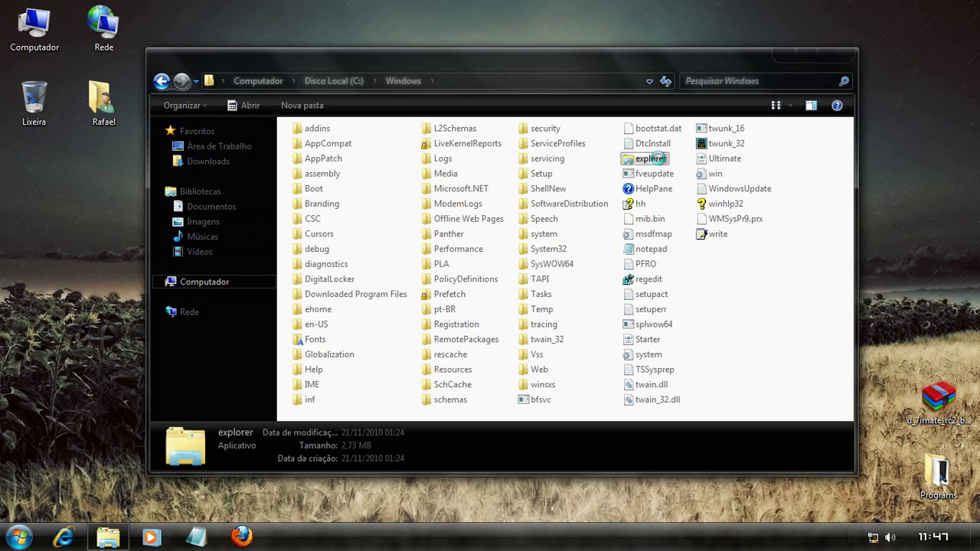
Show the security permissions of the explorer application and move its properties dialog over the folder window.
{"action": "right_click", "coordinate": [656, 158]}
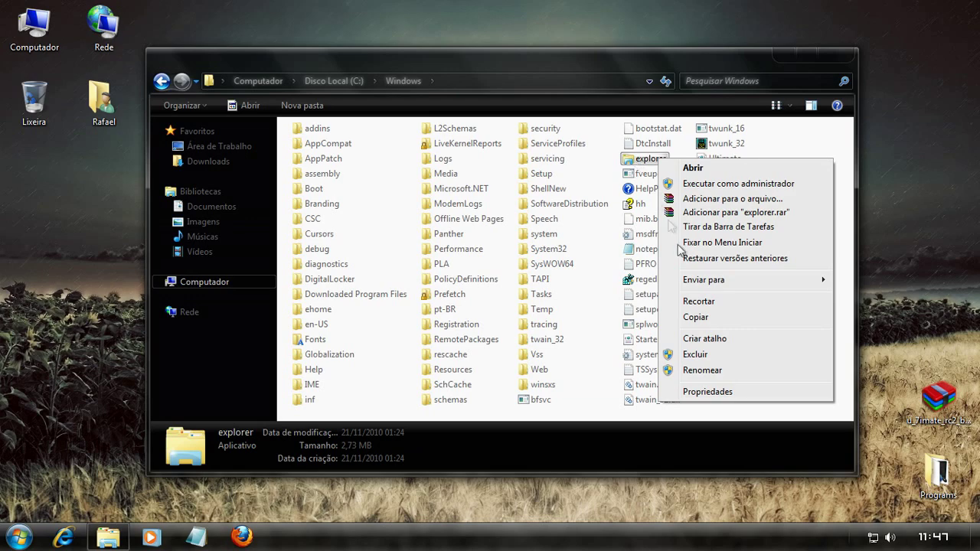
{"action": "left_click", "coordinate": [743, 393]}
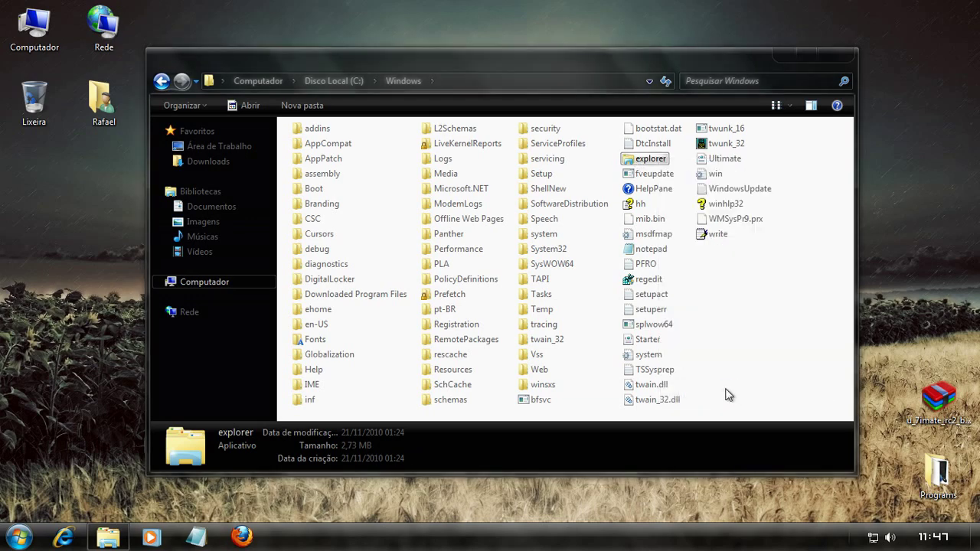
{"action": "left_click", "coordinate": [857, 190]}
{"action": "left_click_drag", "start_coordinate": [815, 147], "coordinate": [463, 144]}
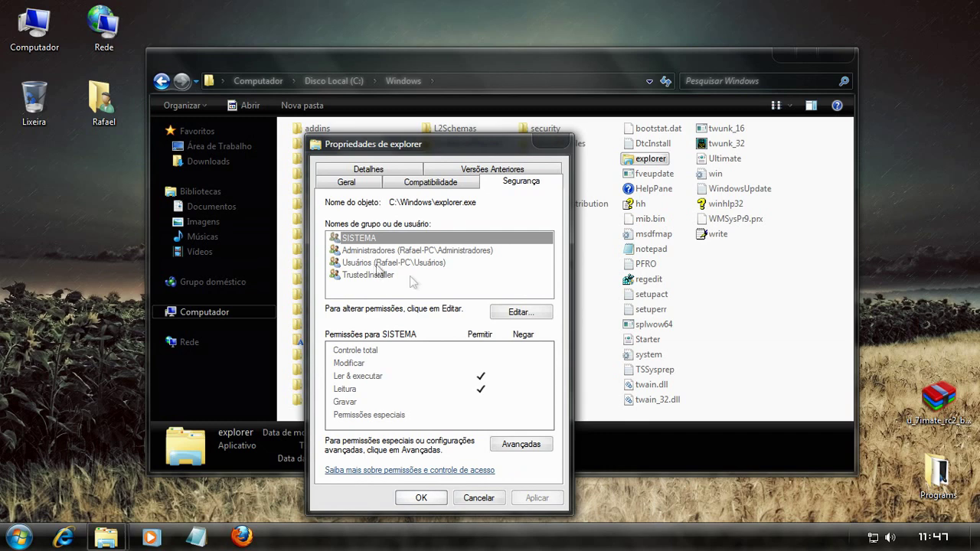
Try to grant the Usuários group full control (Controle total) of explorer.exe, and cancel both dialogs.
{"action": "left_click", "coordinate": [527, 310]}
{"action": "left_click", "coordinate": [418, 308]}
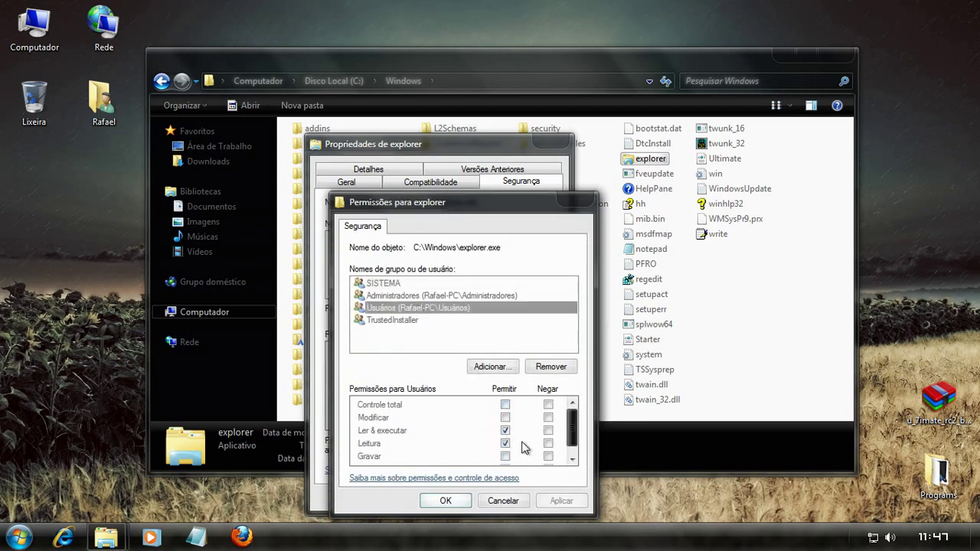
{"action": "scroll", "coordinate": [571, 436], "scroll_direction": "down", "scroll_amount": 1}
{"action": "scroll", "coordinate": [571, 436], "scroll_direction": "up", "scroll_amount": 1}
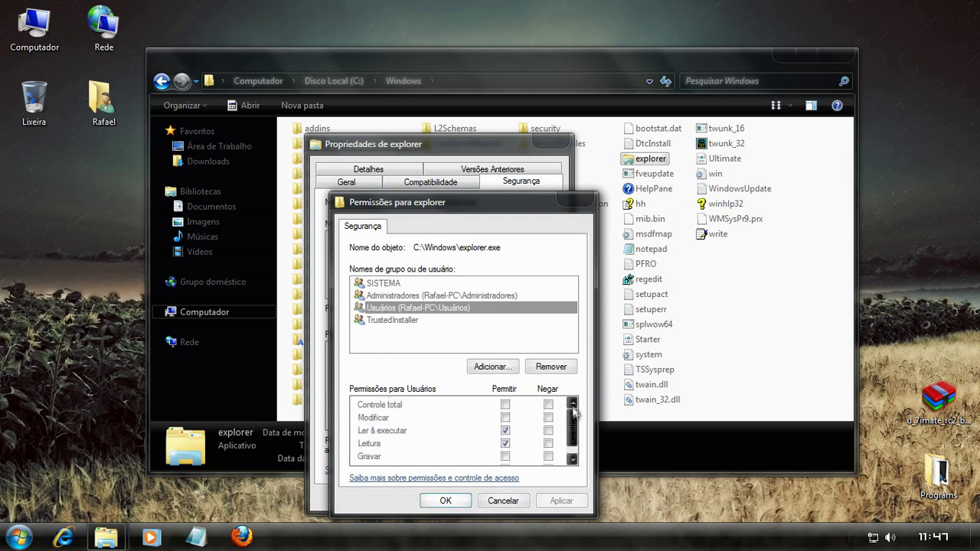
{"action": "left_click", "coordinate": [505, 405]}
{"action": "left_click", "coordinate": [568, 503]}
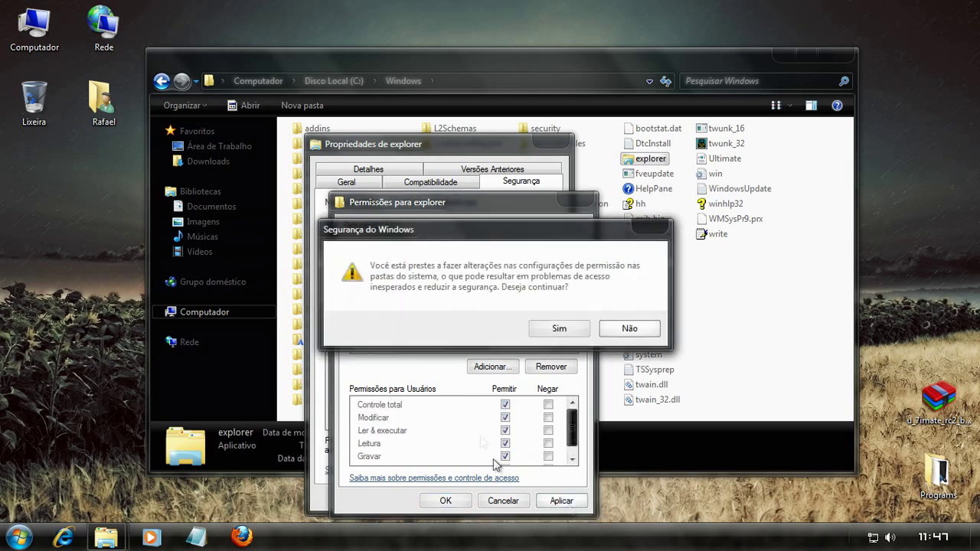
{"action": "left_click", "coordinate": [555, 328]}
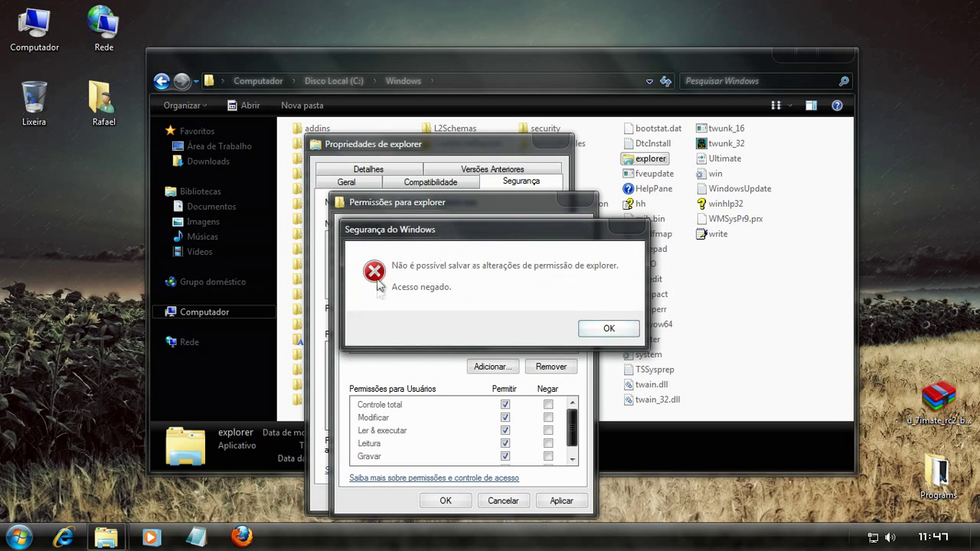
{"action": "left_click", "coordinate": [609, 329]}
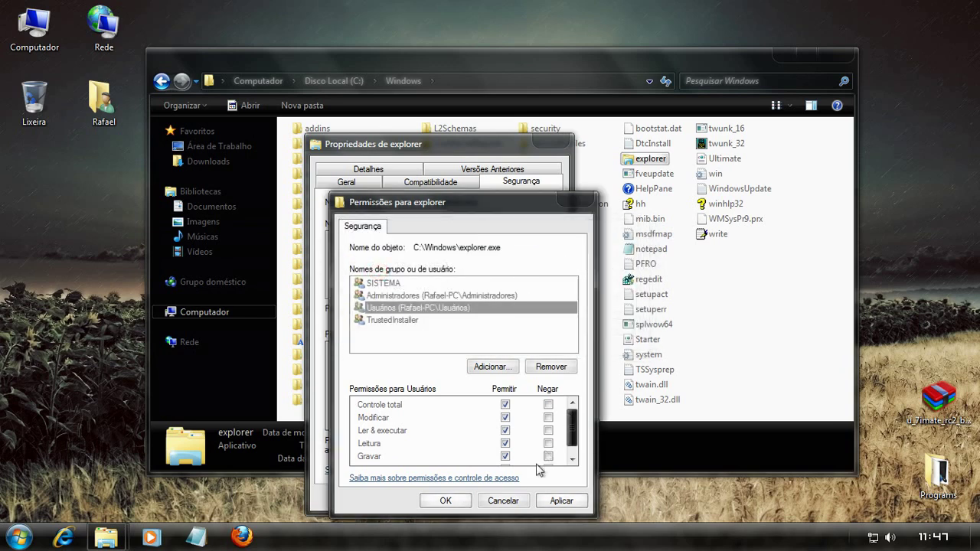
{"action": "left_click", "coordinate": [505, 500]}
{"action": "left_click", "coordinate": [508, 496]}
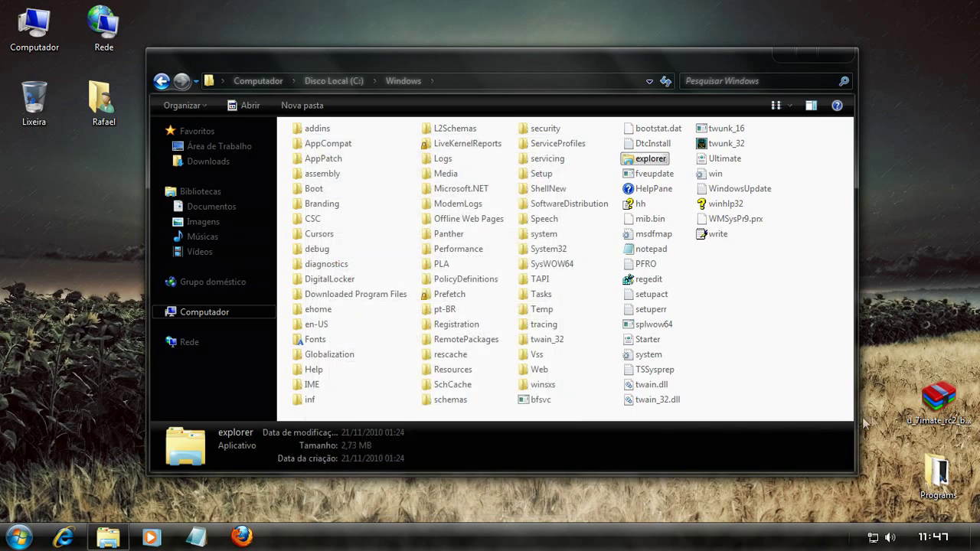
Minimize the Windows folder, open the Programs folder from the desktop and select Add Take Ownership Option.
{"action": "left_click", "coordinate": [783, 53]}
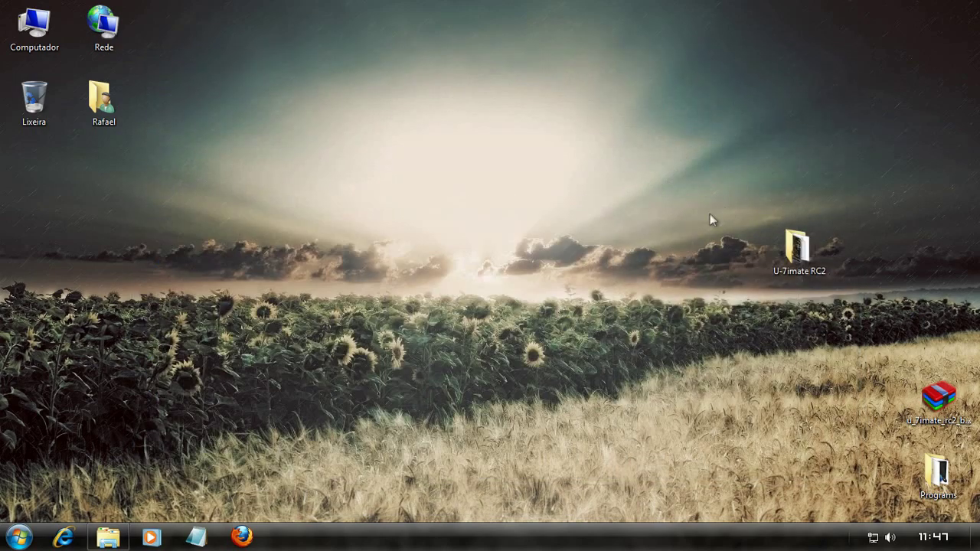
{"action": "double_click", "coordinate": [938, 475]}
{"action": "left_click_drag", "start_coordinate": [457, 105], "coordinate": [422, 67]}
{"action": "left_click", "coordinate": [374, 148]}
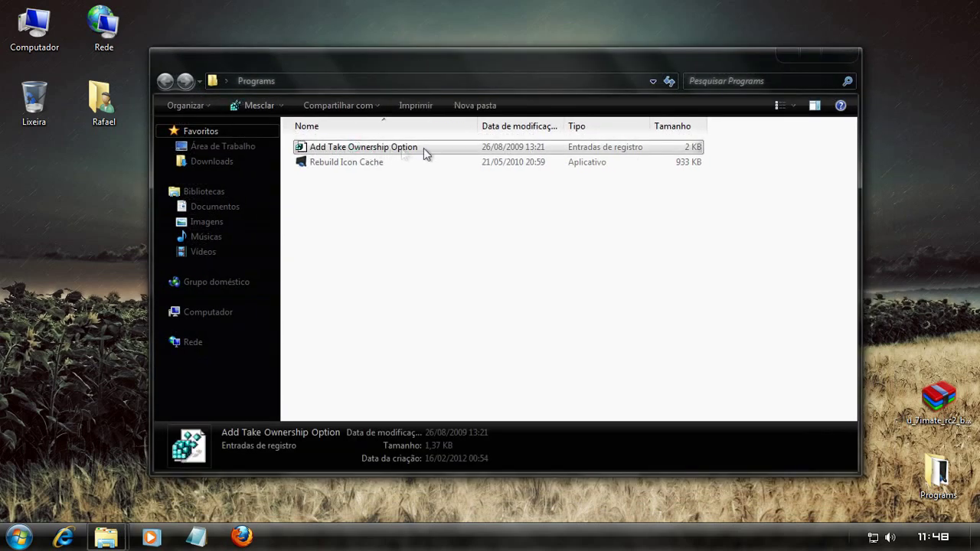
Examine the commands offered for the explorer application in the Windows folder.
{"action": "mouse_move", "coordinate": [107, 536]}
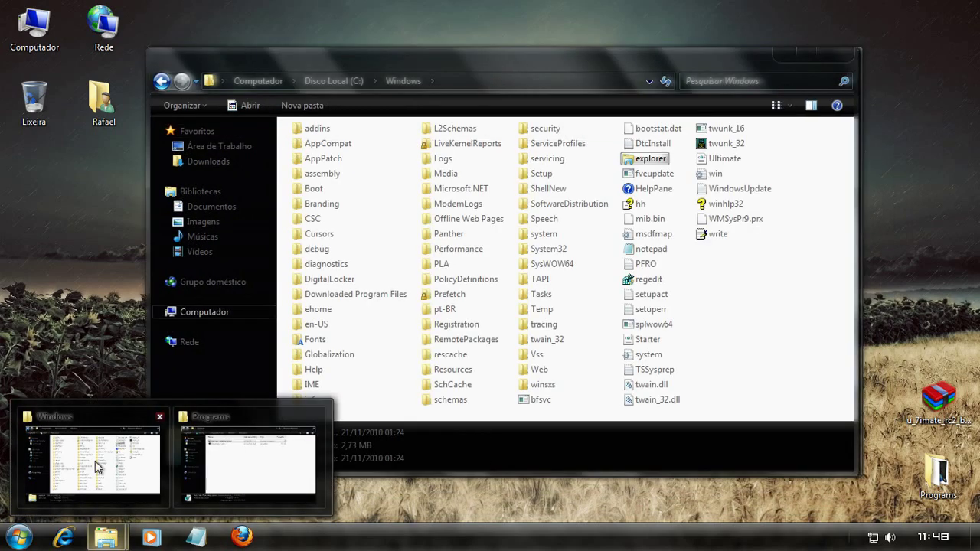
{"action": "left_click", "coordinate": [99, 469]}
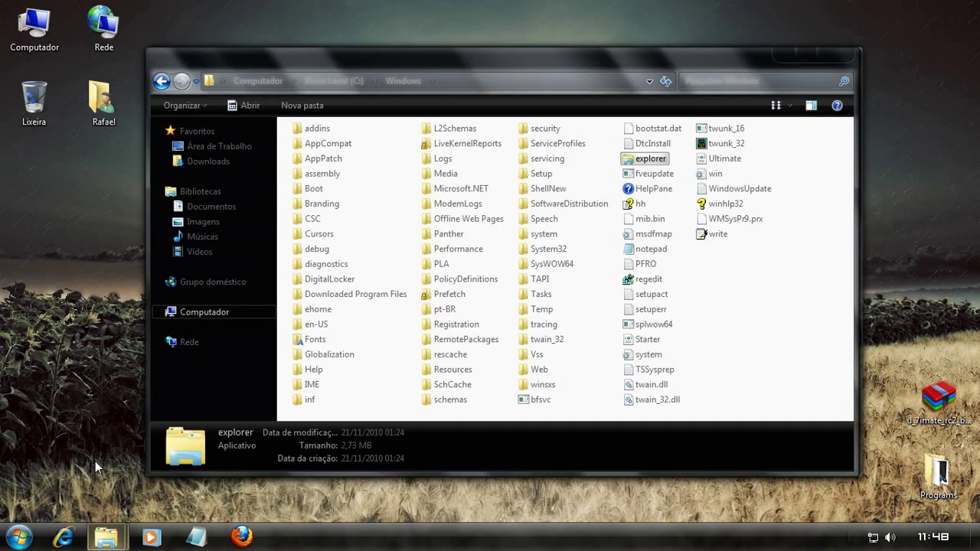
{"action": "right_click", "coordinate": [658, 158]}
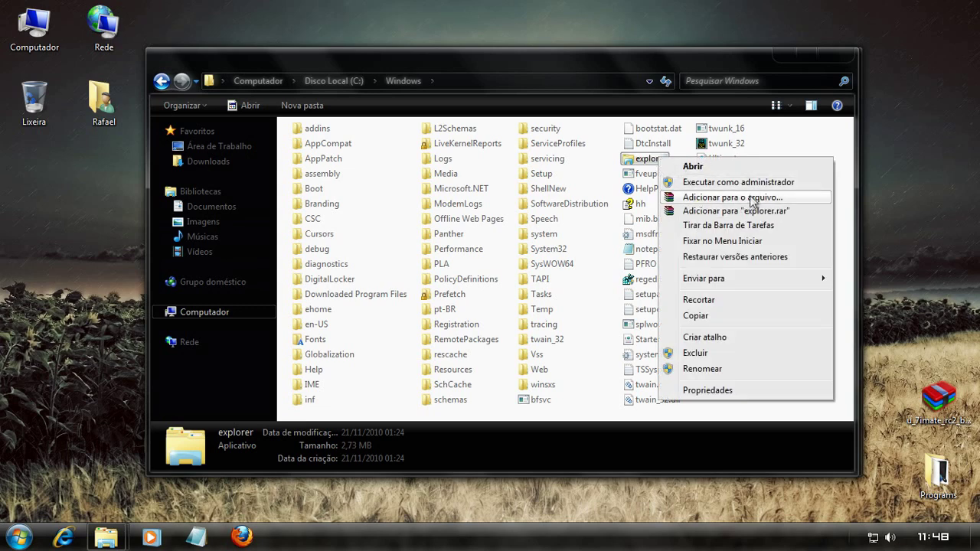
Minimize the Windows folder and merge Add Take Ownership Option from the Programs folder into the registry.
{"action": "left_click", "coordinate": [785, 54]}
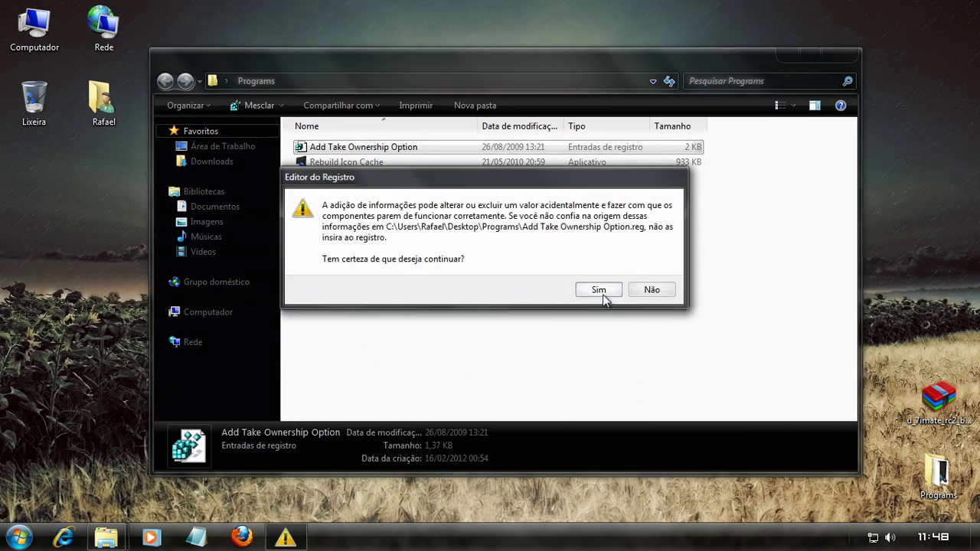
{"action": "left_click", "coordinate": [603, 294]}
{"action": "left_click", "coordinate": [653, 278]}
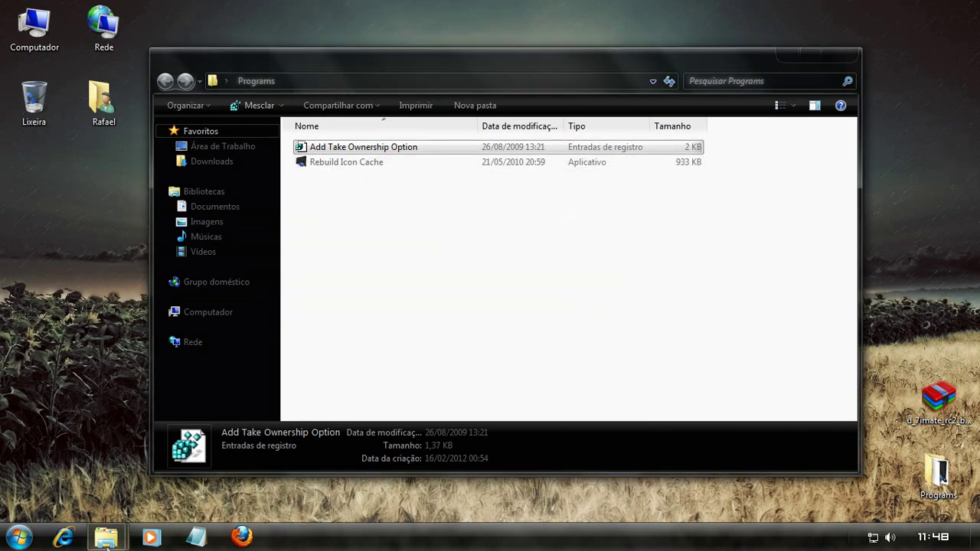
Return to the Windows folder and apply Take ownership to the explorer application.
{"action": "mouse_move", "coordinate": [106, 536]}
{"action": "left_click", "coordinate": [117, 476]}
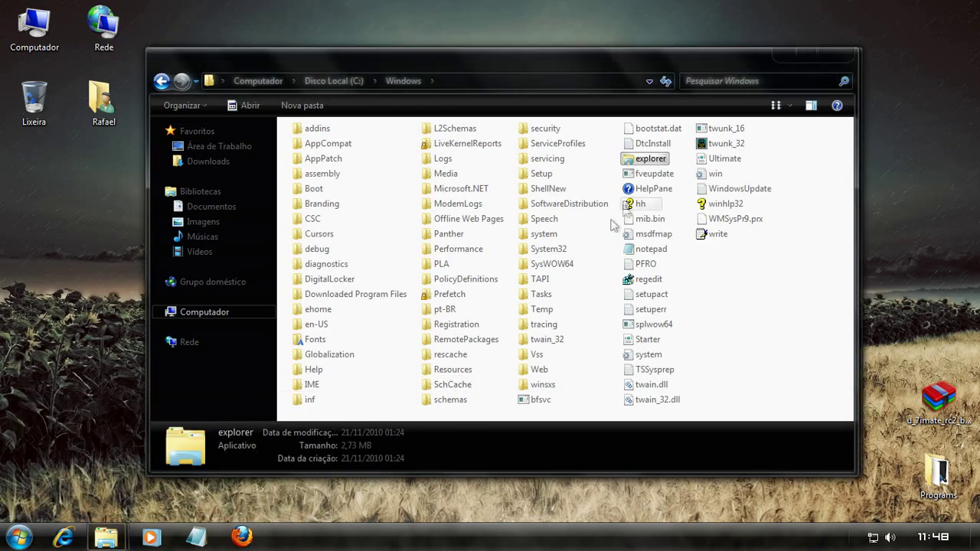
{"action": "right_click", "coordinate": [652, 159]}
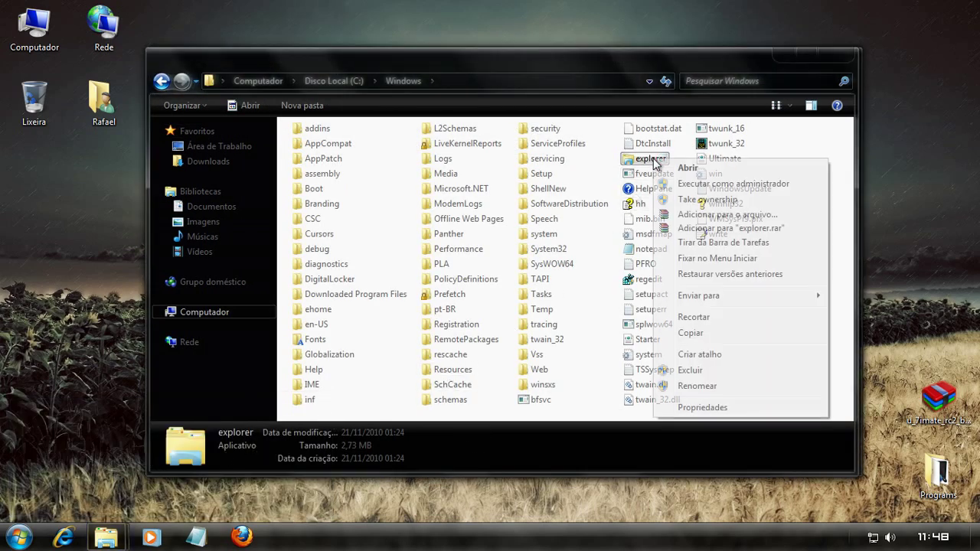
{"action": "left_click", "coordinate": [752, 204]}
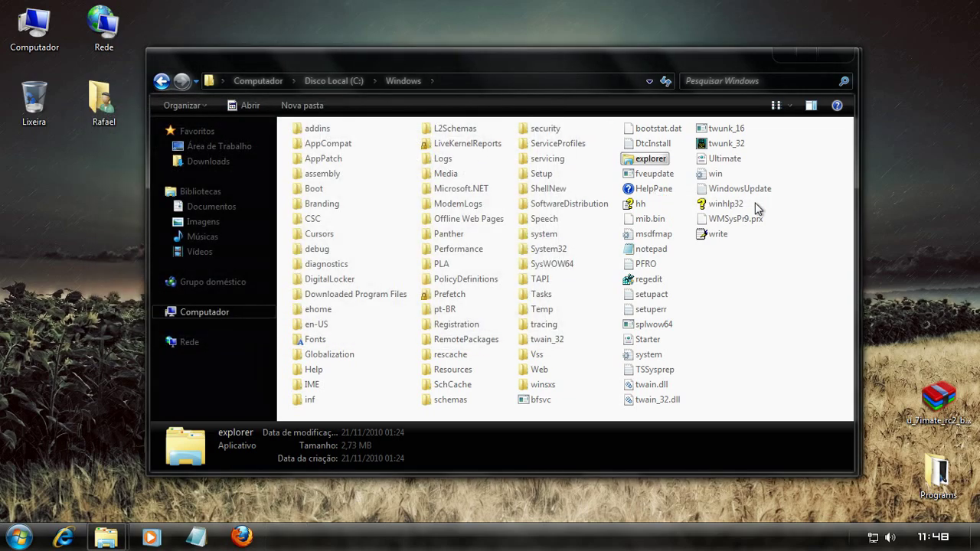
Open the editable security permissions of explorer.exe and move the permissions dialog beside its properties.
{"action": "right_click", "coordinate": [650, 159]}
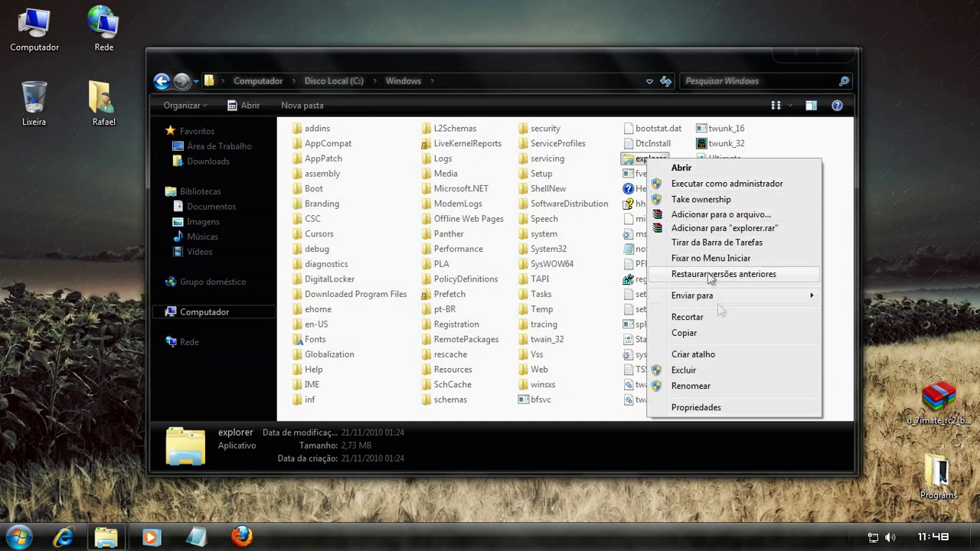
{"action": "left_click", "coordinate": [735, 404]}
{"action": "left_click", "coordinate": [852, 187]}
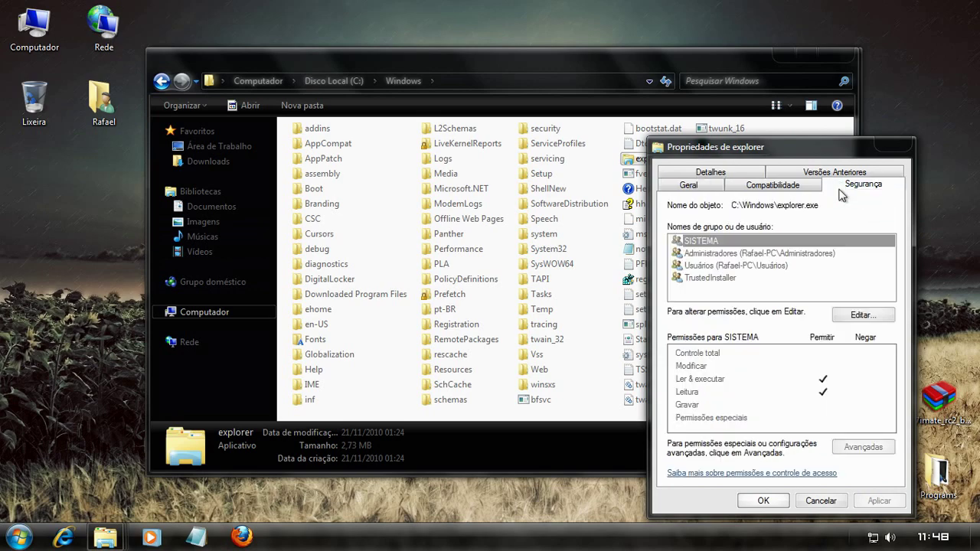
{"action": "left_click", "coordinate": [848, 316]}
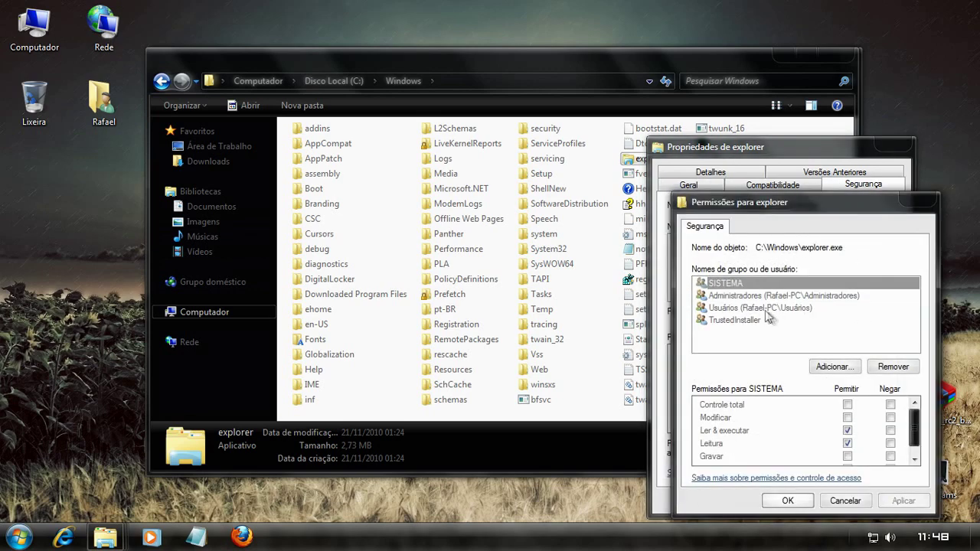
{"action": "left_click_drag", "start_coordinate": [735, 202], "coordinate": [523, 205]}
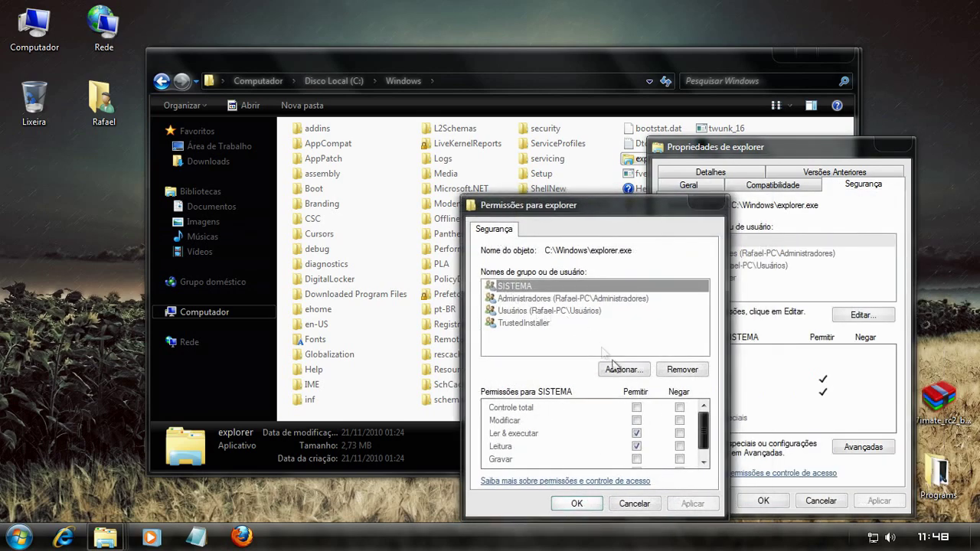
Allow the Usuários group full control (Controle total) over explorer.exe, accept the system permission change and close its properties.
{"action": "left_click", "coordinate": [563, 311]}
{"action": "left_click", "coordinate": [636, 407]}
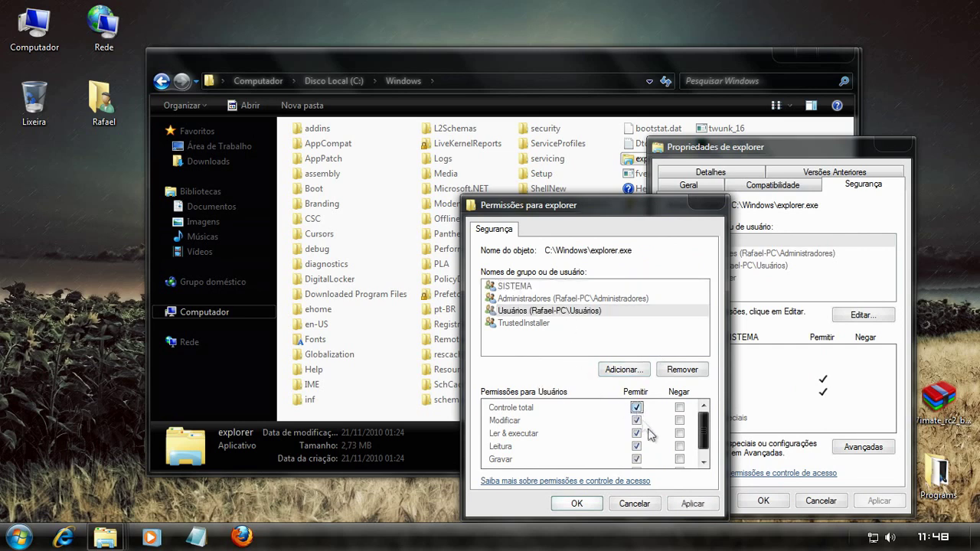
{"action": "left_click", "coordinate": [693, 504]}
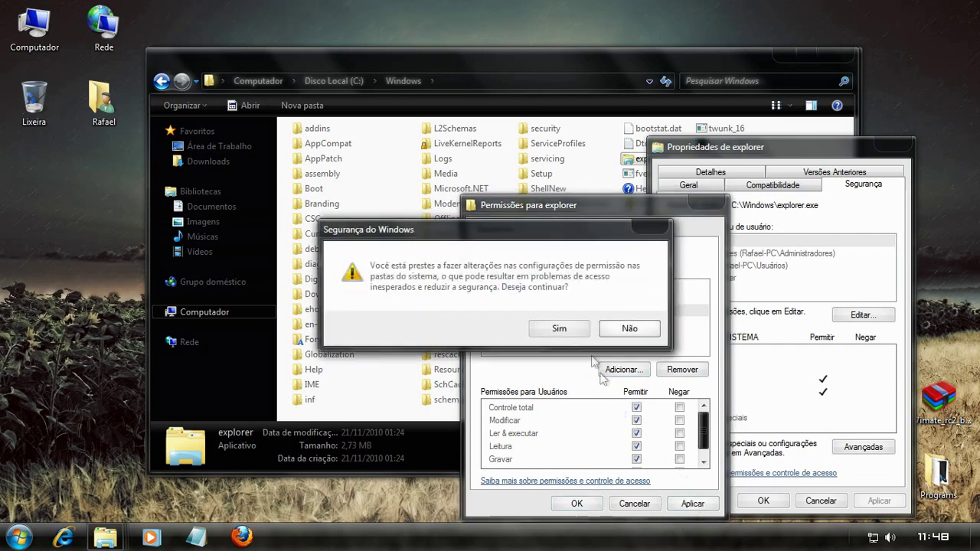
{"action": "left_click", "coordinate": [559, 328]}
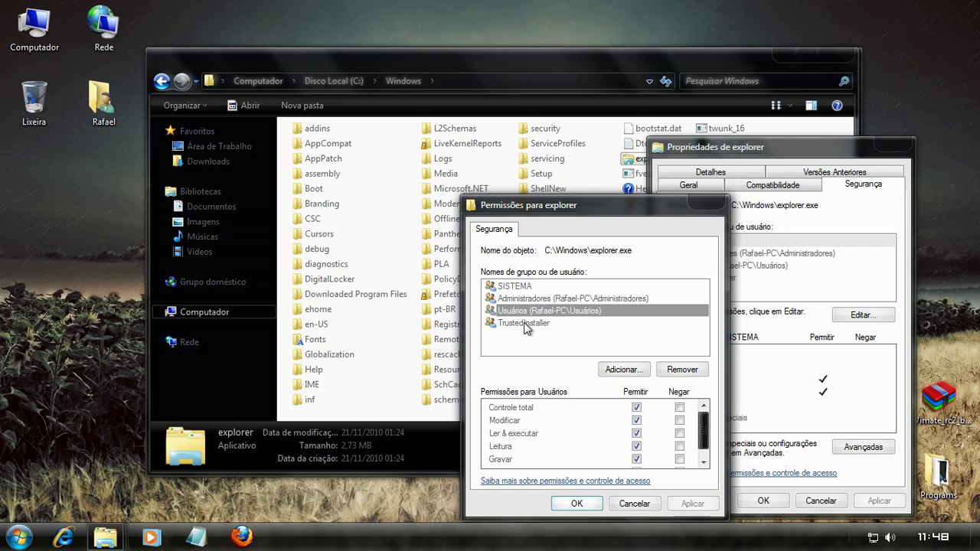
{"action": "left_click", "coordinate": [577, 504]}
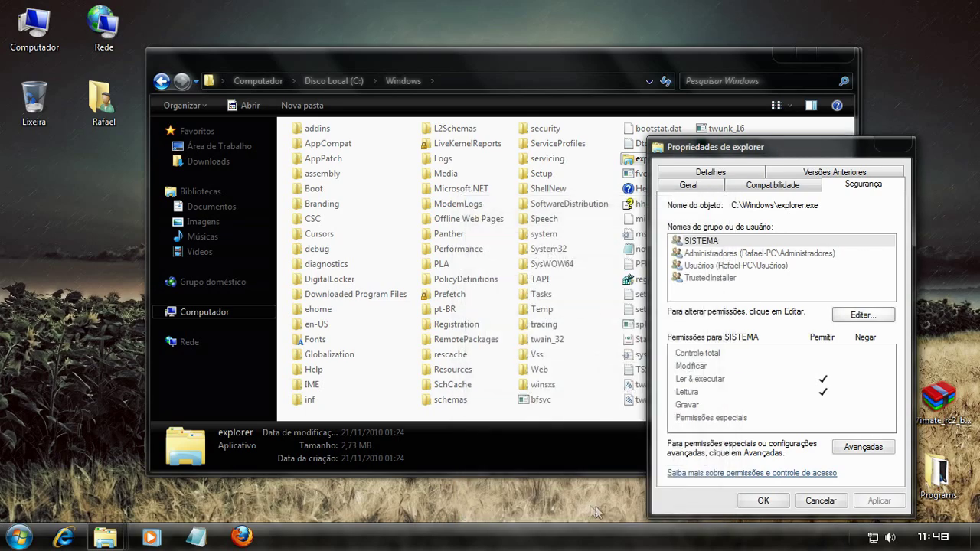
{"action": "left_click", "coordinate": [778, 500]}
Arrange the Windows and Programs folder windows side by side, and browse the Programs window to the U-7imate RC2 DLLs x64 folder.
{"action": "left_click_drag", "start_coordinate": [491, 67], "coordinate": [2, 184]}
{"action": "left_click_drag", "start_coordinate": [593, 63], "coordinate": [979, 67]}
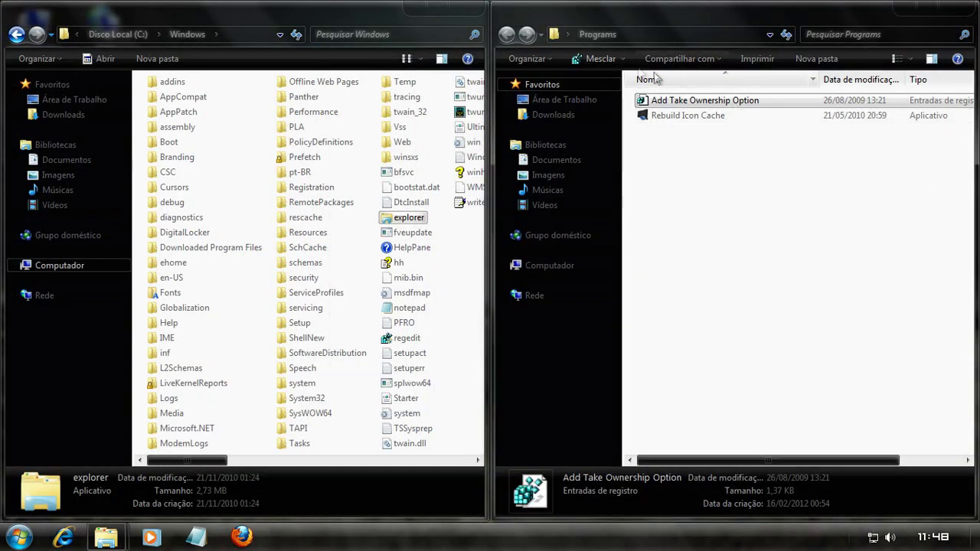
{"action": "left_click", "coordinate": [543, 100]}
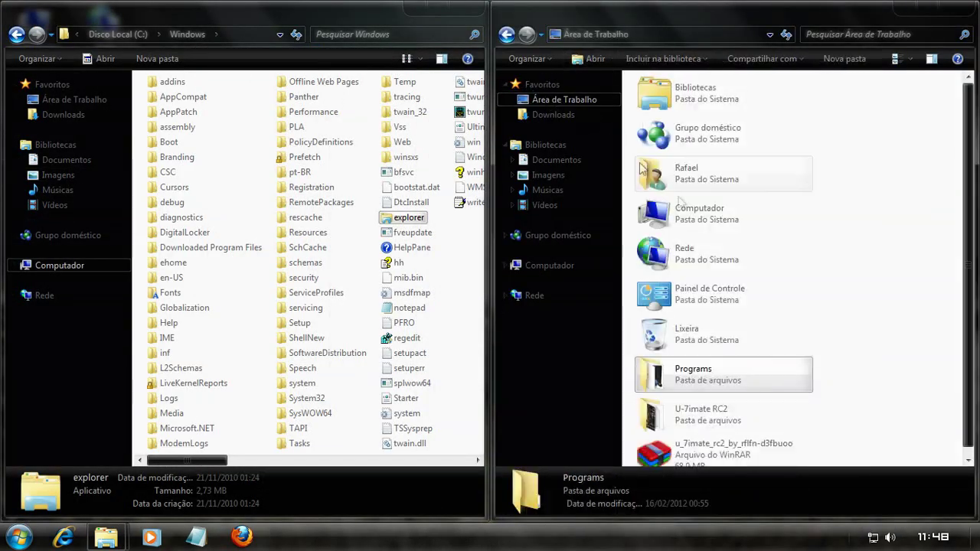
{"action": "double_click", "coordinate": [720, 415]}
{"action": "double_click", "coordinate": [700, 100]}
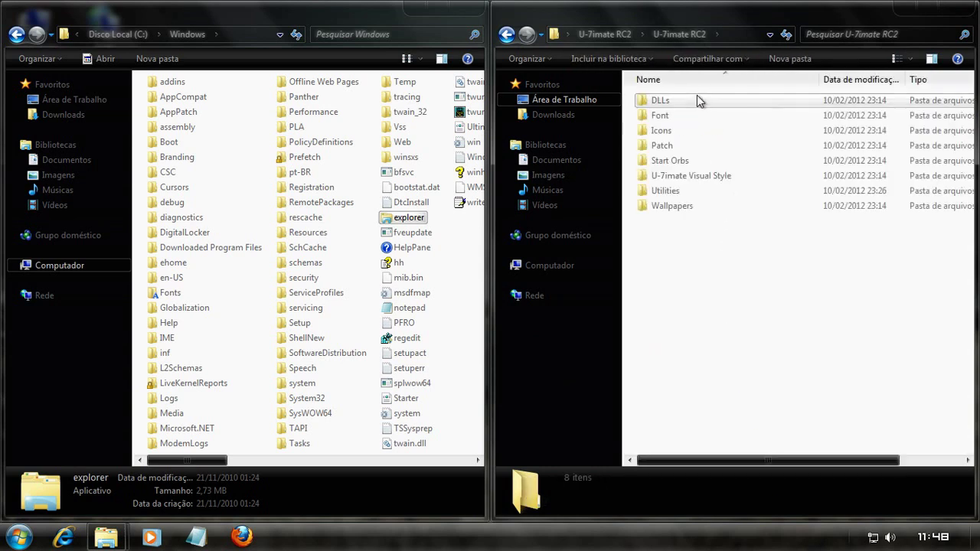
{"action": "double_click", "coordinate": [698, 101]}
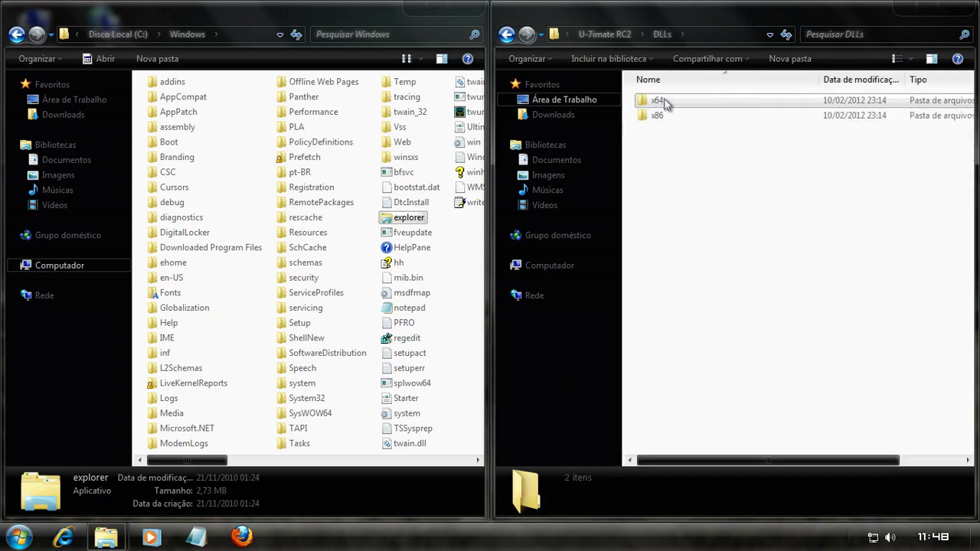
{"action": "double_click", "coordinate": [702, 105]}
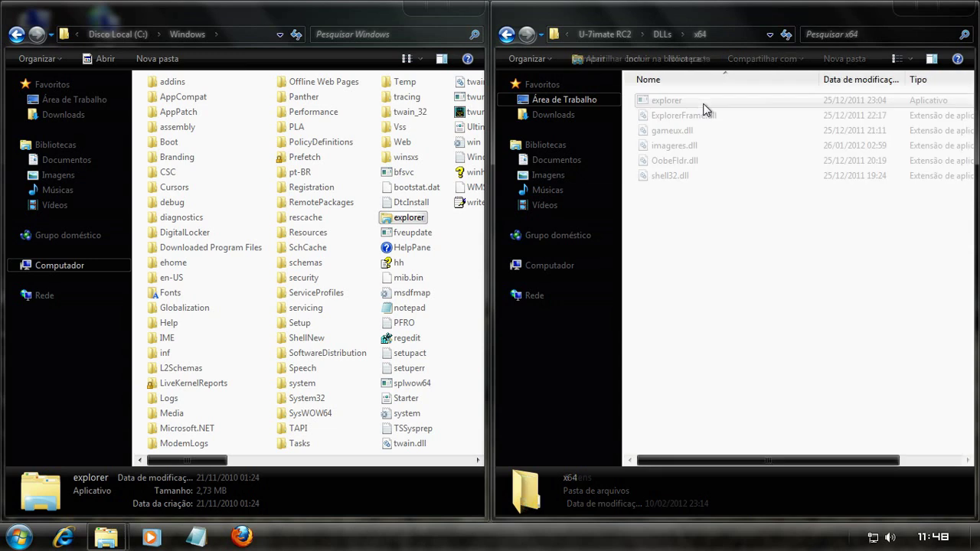
Rename the explorer application in the Windows folder as explorer BACKUP and copy the x64 folder's explorer application there.
{"action": "left_click", "coordinate": [704, 105]}
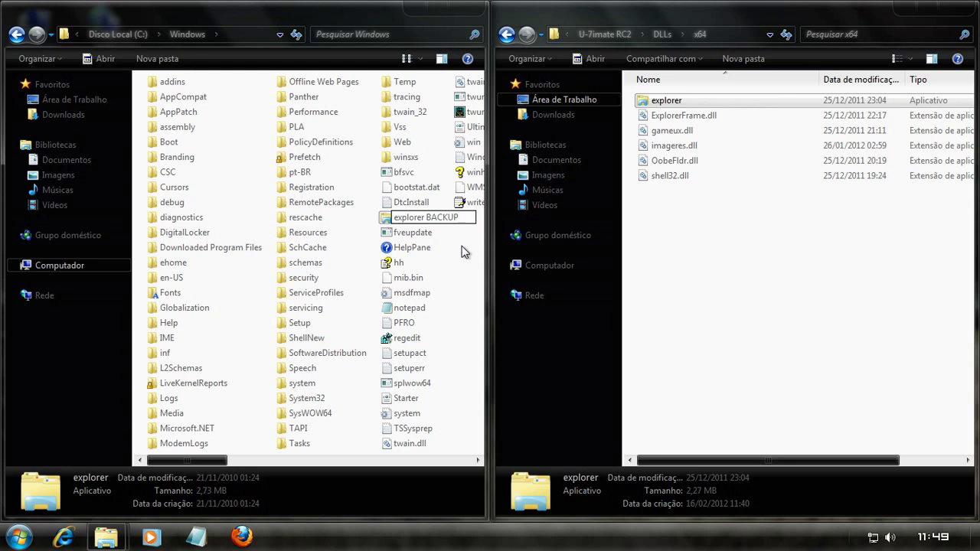
{"action": "key", "text": "Return"}
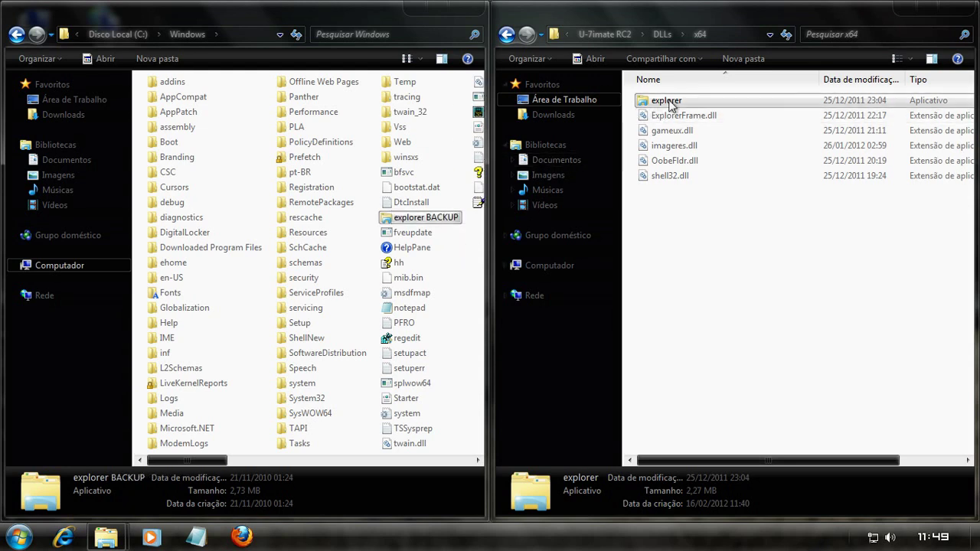
{"action": "right_click", "coordinate": [668, 105]}
{"action": "left_click", "coordinate": [696, 311]}
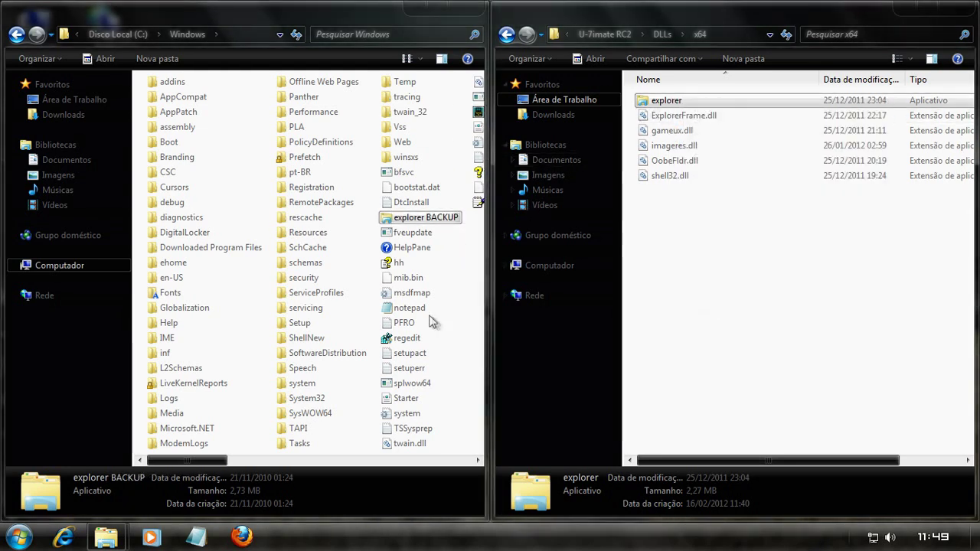
{"action": "right_click", "coordinate": [460, 309]}
{"action": "left_click", "coordinate": [510, 385]}
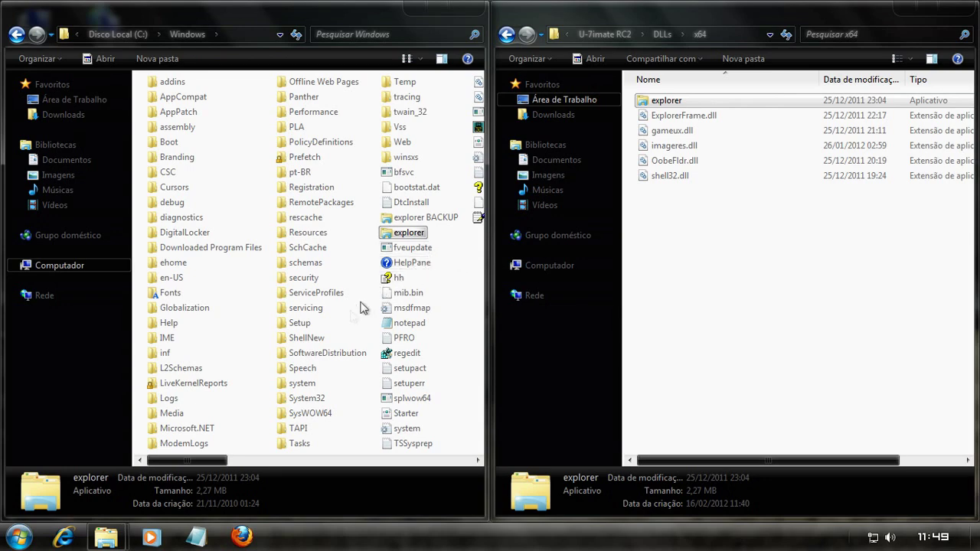
Open the System32 folder and locate ExplorerFrame.dll, the counterpart of the file in the x64 folder.
{"action": "left_click", "coordinate": [318, 397]}
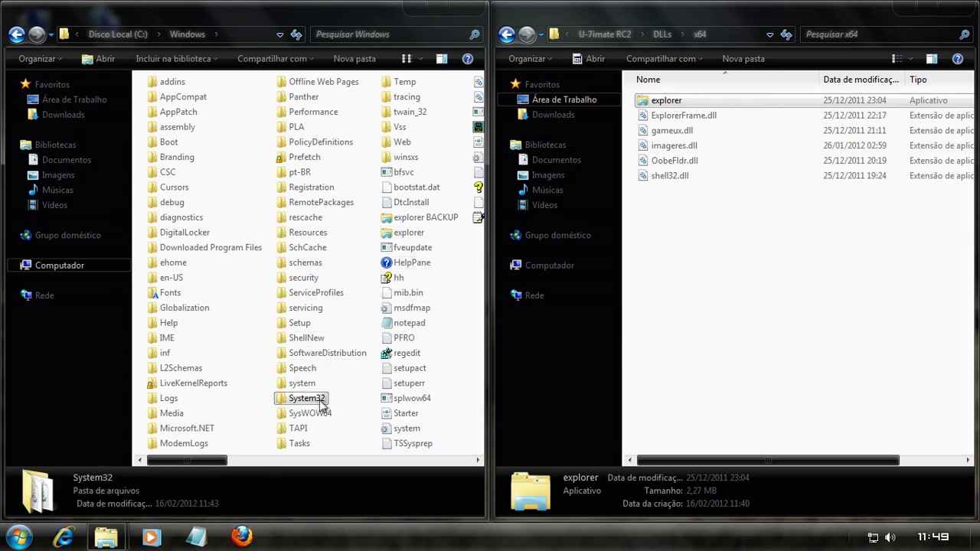
{"action": "double_click", "coordinate": [316, 403]}
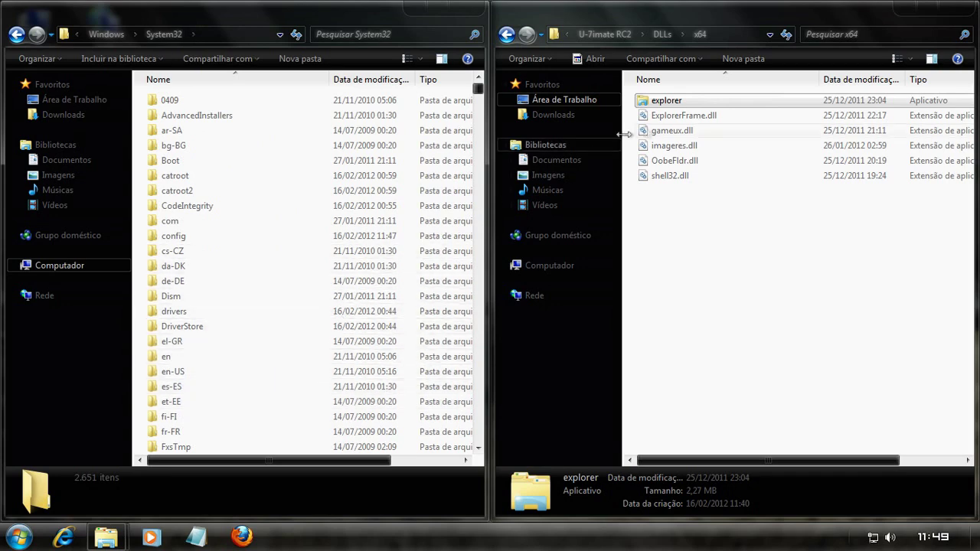
{"action": "left_click", "coordinate": [681, 116]}
{"action": "left_click", "coordinate": [299, 297]}
{"action": "type", "text": "explorerframe"}
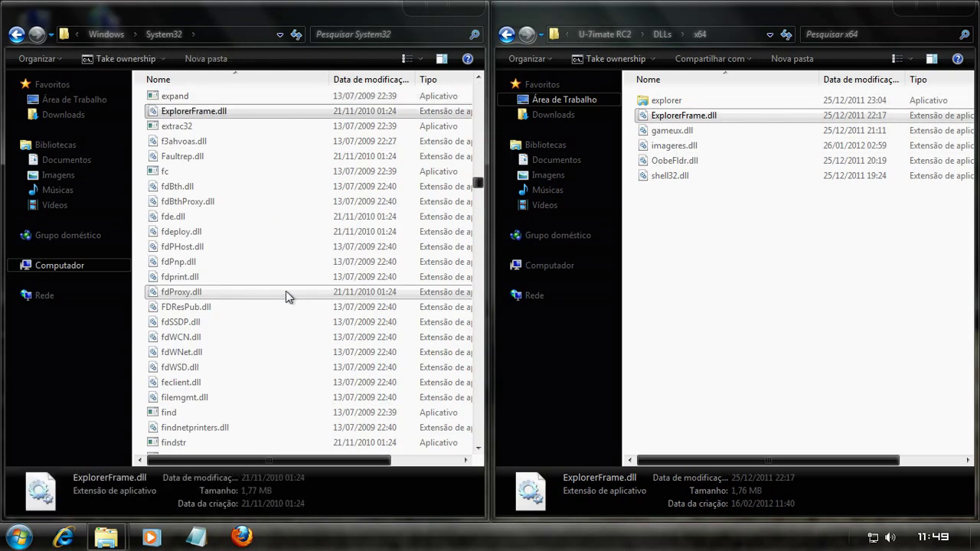
Try to allow the Usuários group full control over ExplorerFrame.dll in System32 without taking ownership of it.
{"action": "right_click", "coordinate": [224, 116]}
{"action": "left_click", "coordinate": [335, 308]}
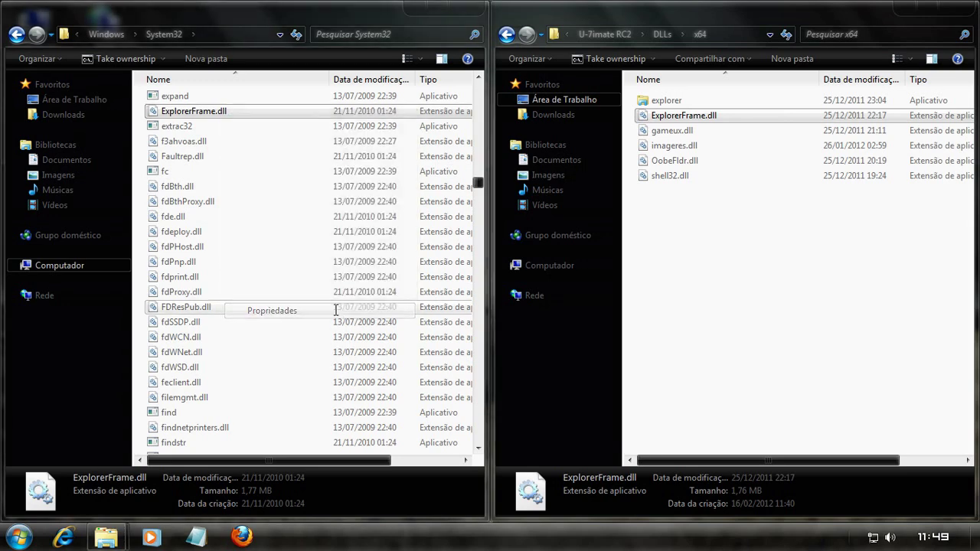
{"action": "left_click", "coordinate": [286, 144]}
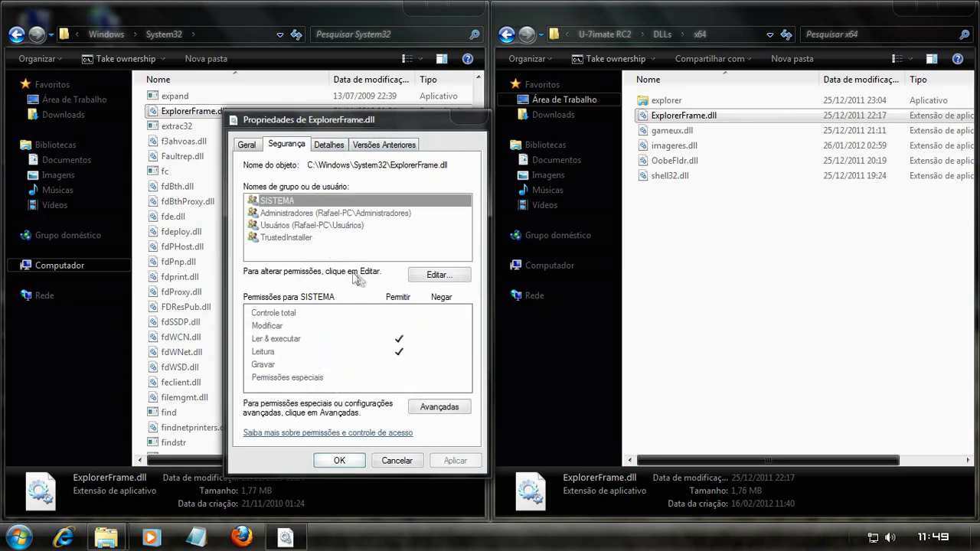
{"action": "left_click", "coordinate": [421, 275]}
{"action": "left_click", "coordinate": [305, 281]}
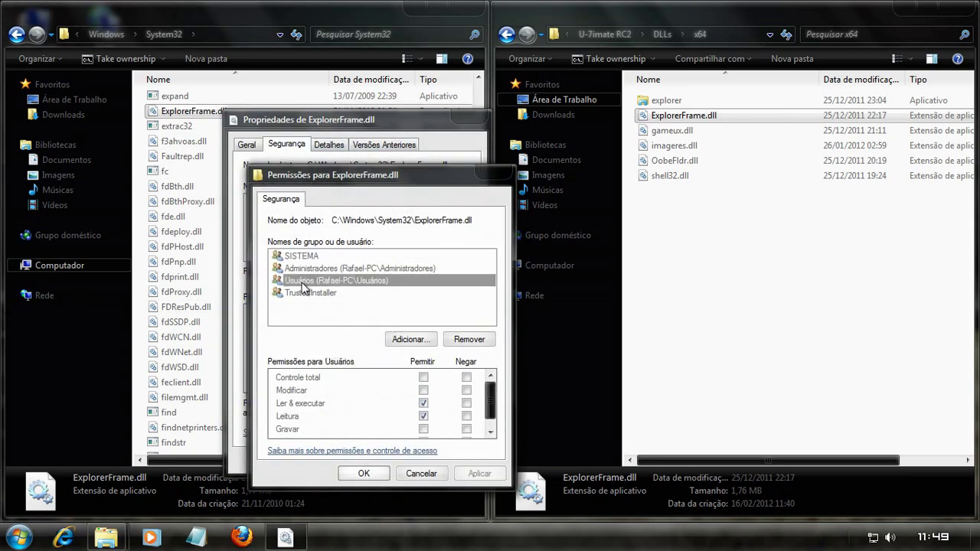
{"action": "left_click", "coordinate": [423, 378]}
{"action": "left_click", "coordinate": [472, 474]}
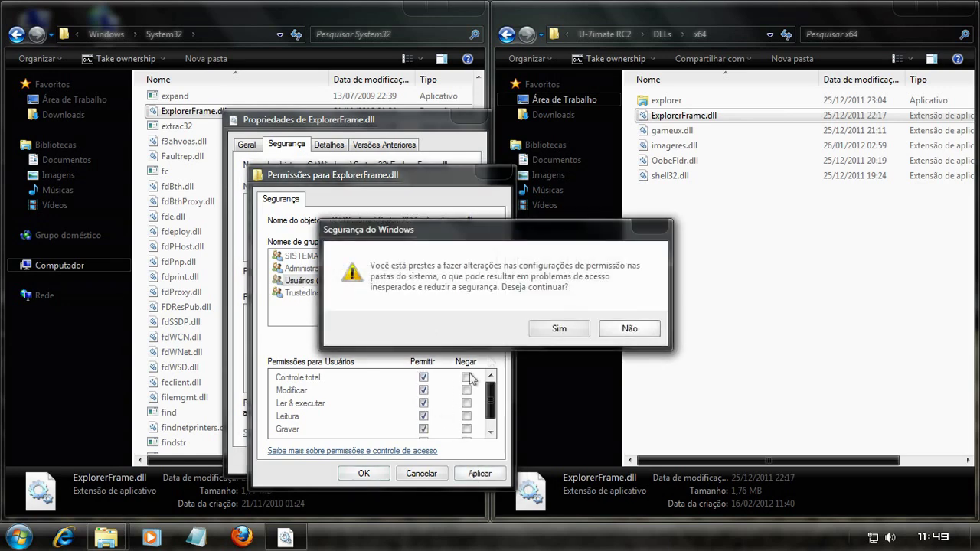
{"action": "left_click", "coordinate": [559, 328]}
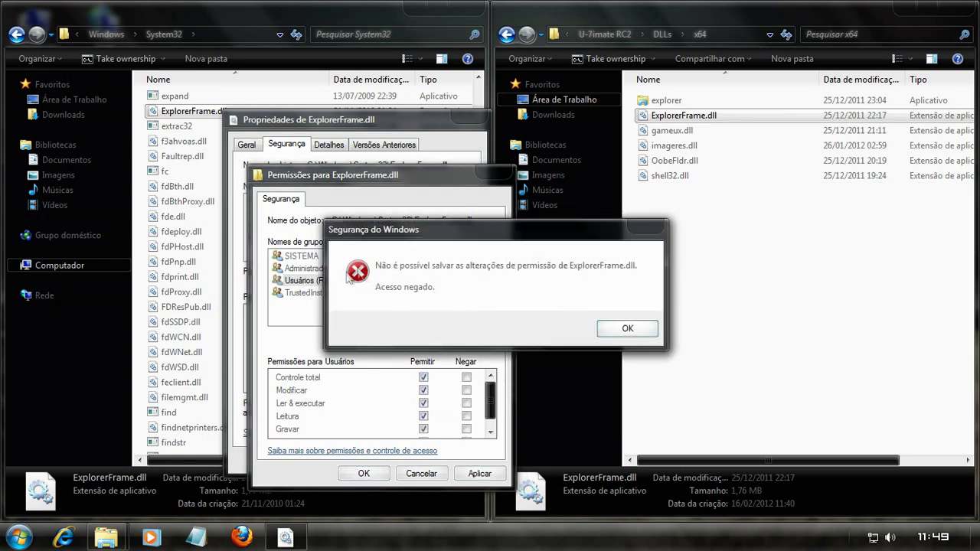
{"action": "left_click", "coordinate": [627, 328]}
{"action": "left_click", "coordinate": [421, 473]}
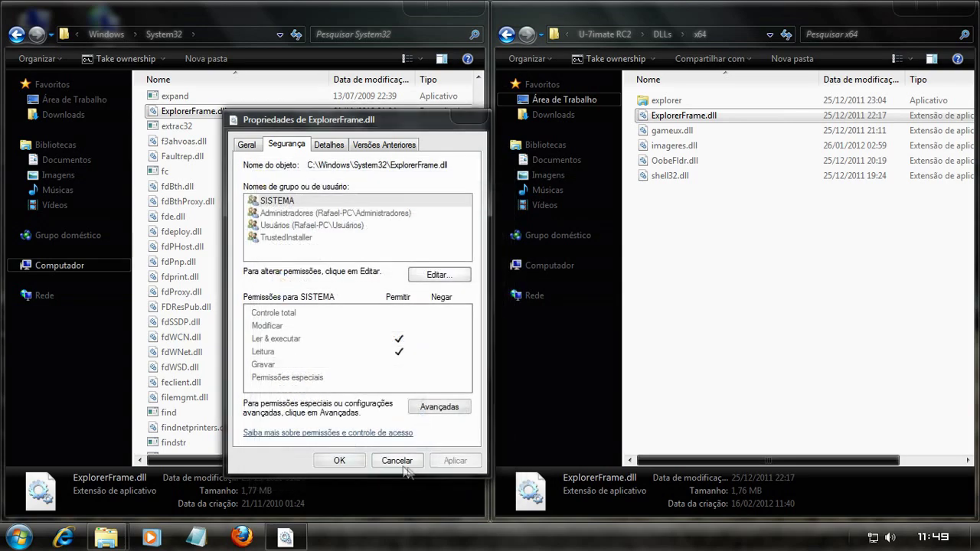
{"action": "left_click", "coordinate": [398, 462]}
Take ownership of System32's ExplorerFrame.dll and allow the Usuários group full control (Controle total) over it.
{"action": "right_click", "coordinate": [232, 113]}
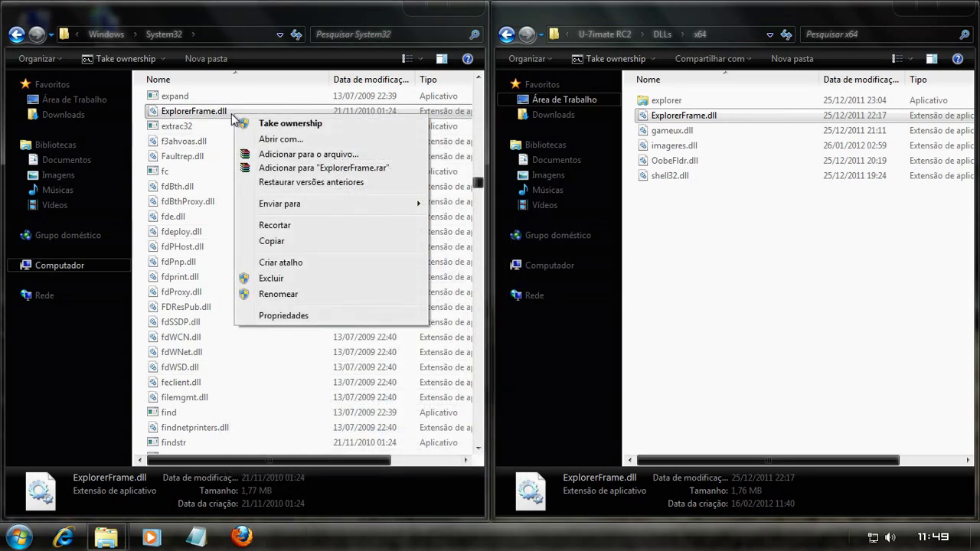
{"action": "left_click", "coordinate": [330, 125]}
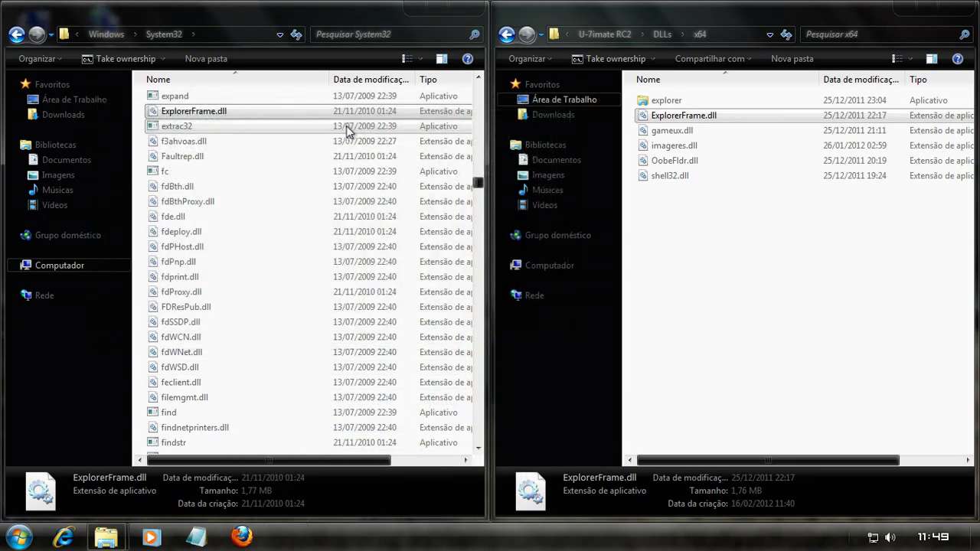
{"action": "right_click", "coordinate": [260, 113]}
{"action": "left_click", "coordinate": [319, 310]}
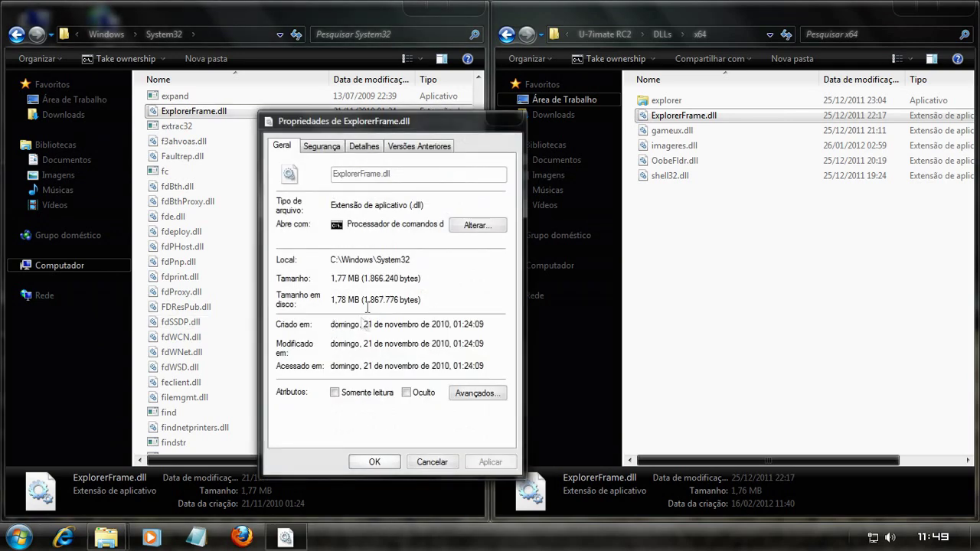
{"action": "left_click", "coordinate": [332, 148]}
{"action": "left_click", "coordinate": [472, 276]}
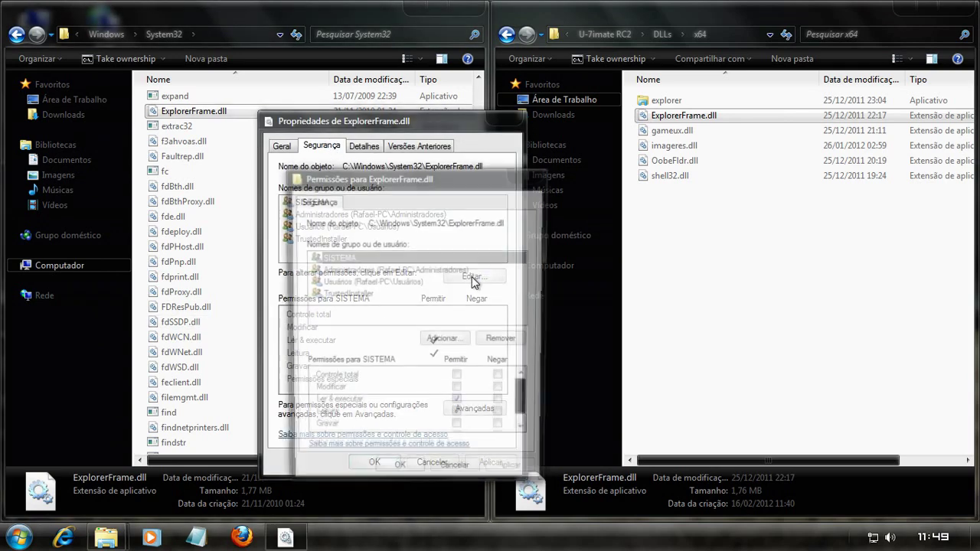
{"action": "left_click", "coordinate": [401, 283]}
{"action": "left_click", "coordinate": [458, 379]}
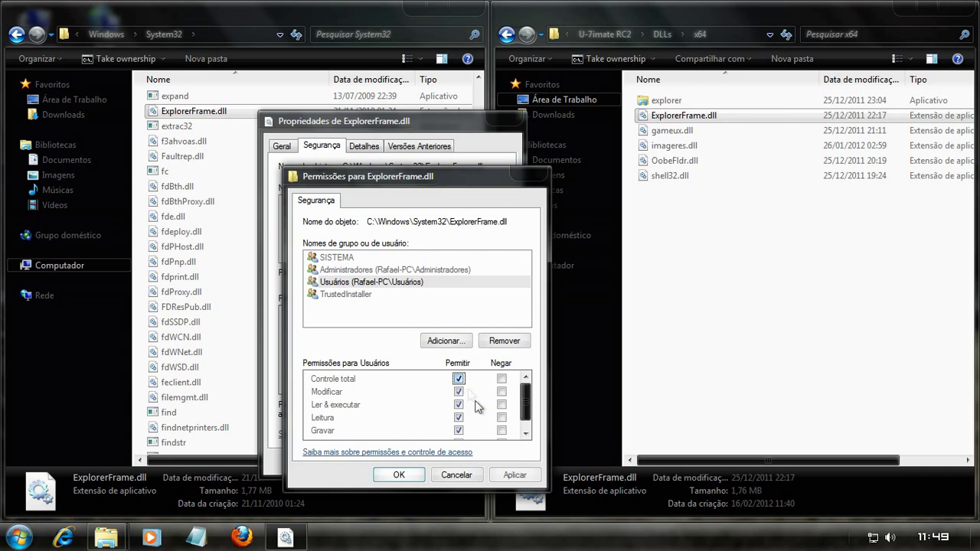
{"action": "left_click", "coordinate": [514, 475]}
{"action": "left_click", "coordinate": [558, 329]}
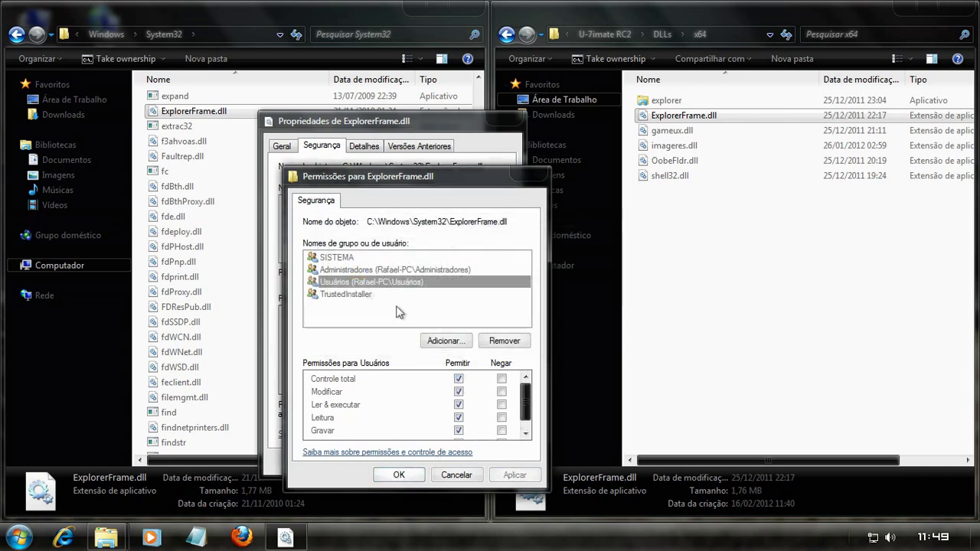
{"action": "left_click", "coordinate": [399, 474]}
{"action": "left_click", "coordinate": [383, 462]}
Rename ExplorerFrame.dll in System32 as ExplorerFrame.dll BACKUP.
{"action": "left_click", "coordinate": [236, 112]}
{"action": "type", "text": "BACKUP"}
{"action": "key", "text": "Return"}
{"action": "key", "text": "Return"}
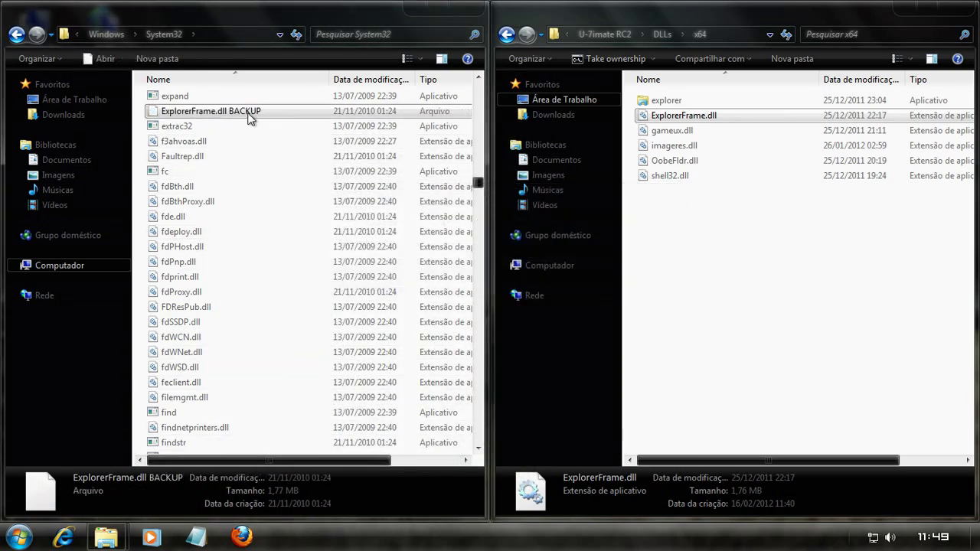
Copy ExplorerFrame.dll from the x64 folder into the System32 folder.
{"action": "right_click", "coordinate": [700, 117]}
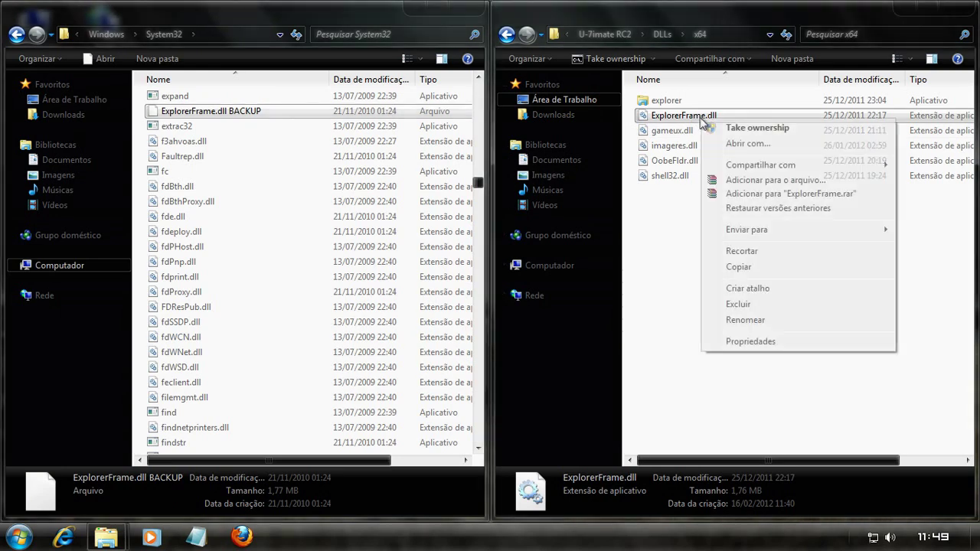
{"action": "left_click", "coordinate": [734, 269]}
{"action": "right_click", "coordinate": [416, 202]}
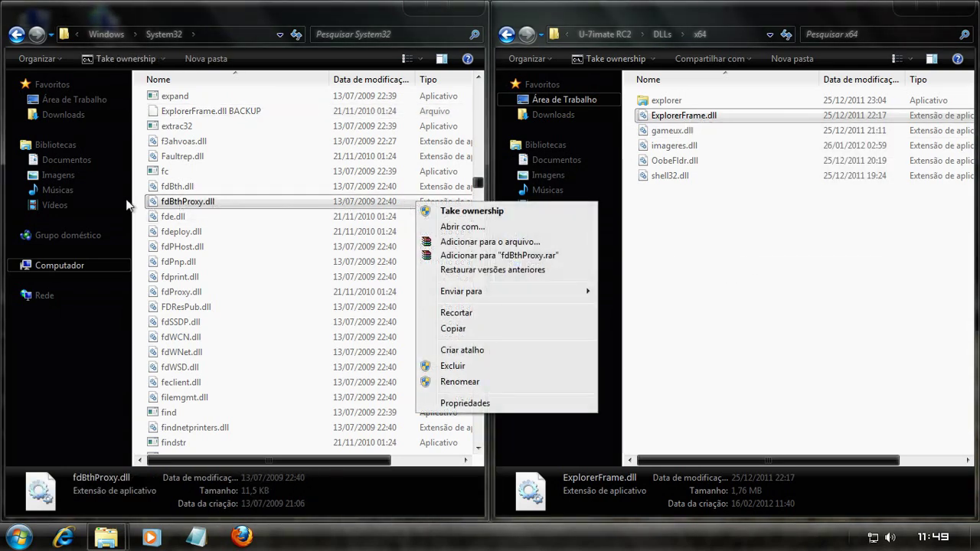
{"action": "left_click", "coordinate": [136, 206]}
{"action": "right_click", "coordinate": [137, 188]}
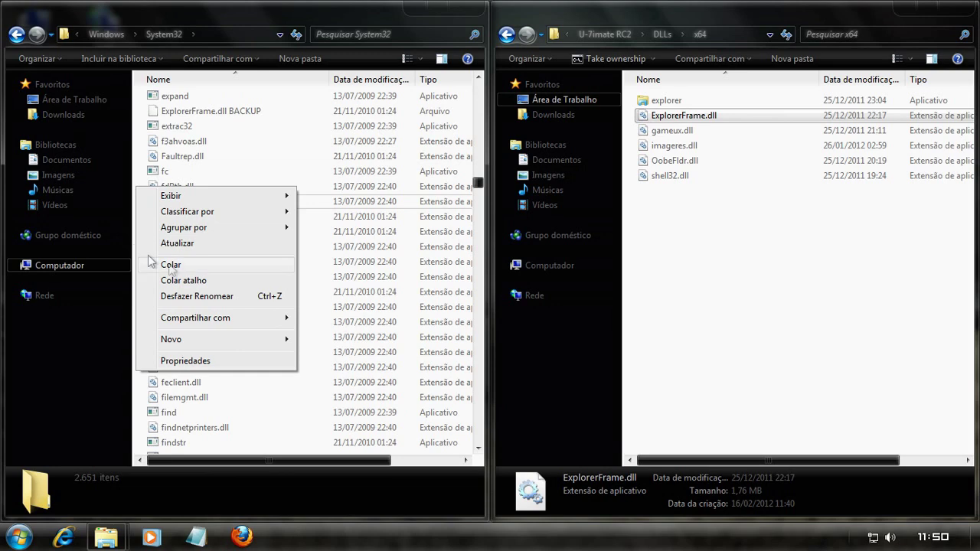
{"action": "left_click", "coordinate": [170, 265]}
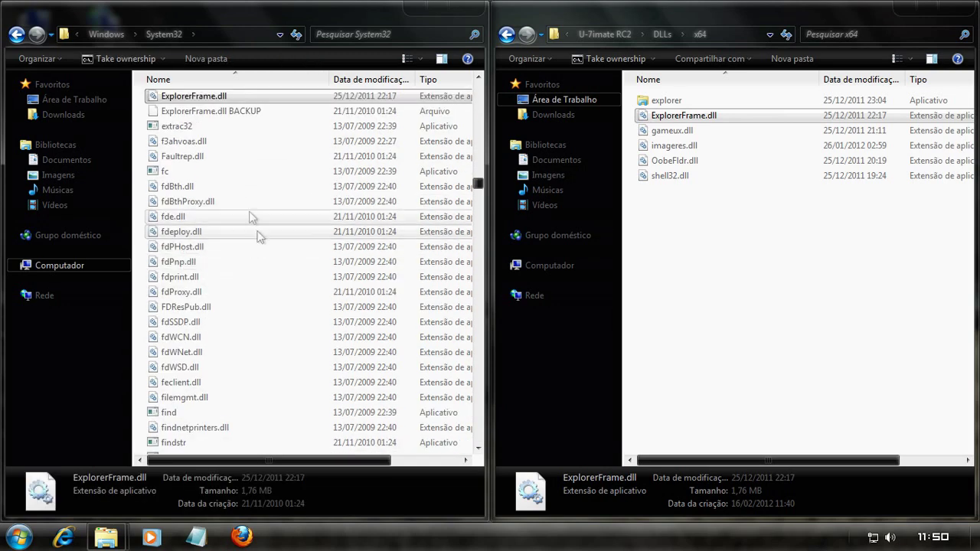
Find gameux.dll in the System32 folder and take ownership of it.
{"action": "left_click", "coordinate": [668, 131]}
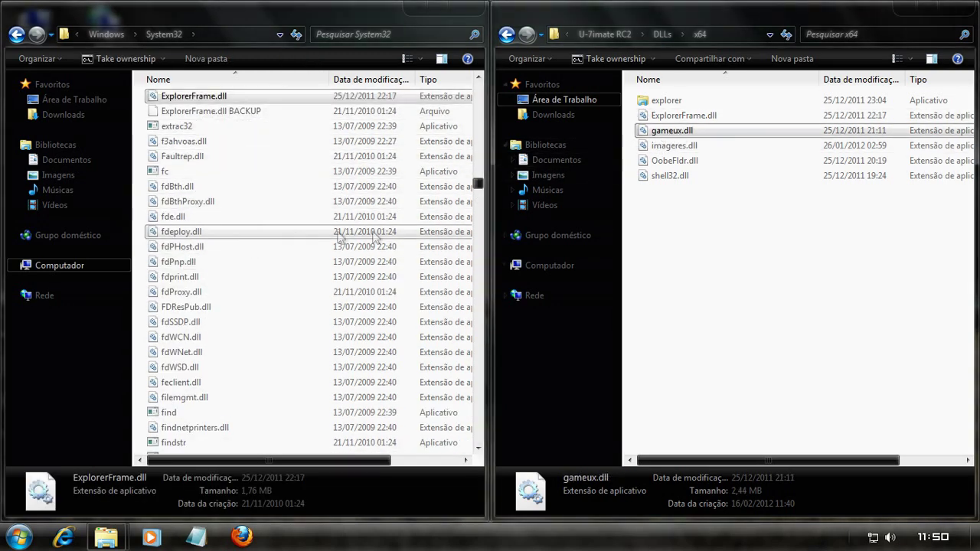
{"action": "left_click", "coordinate": [293, 232]}
{"action": "type", "text": "gameux"}
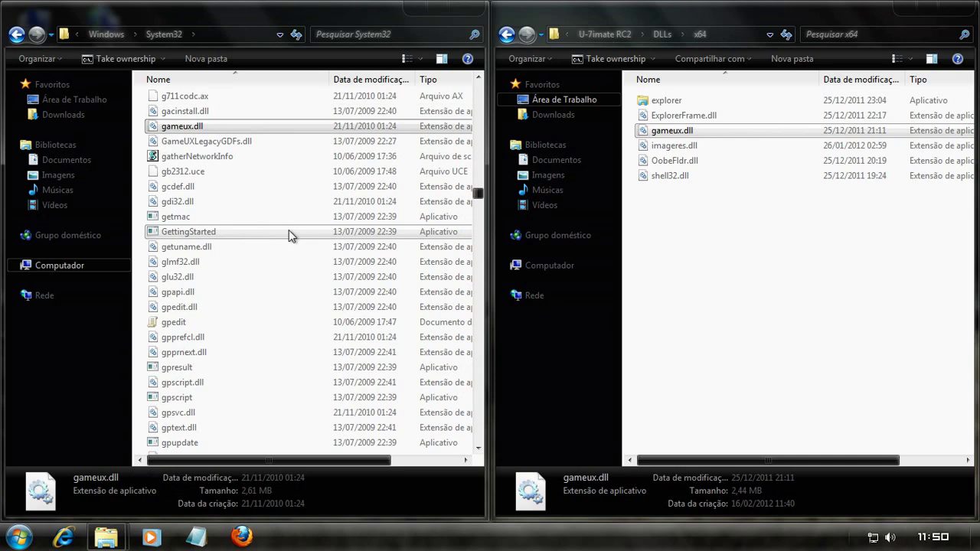
{"action": "right_click", "coordinate": [213, 131]}
{"action": "left_click", "coordinate": [245, 133]}
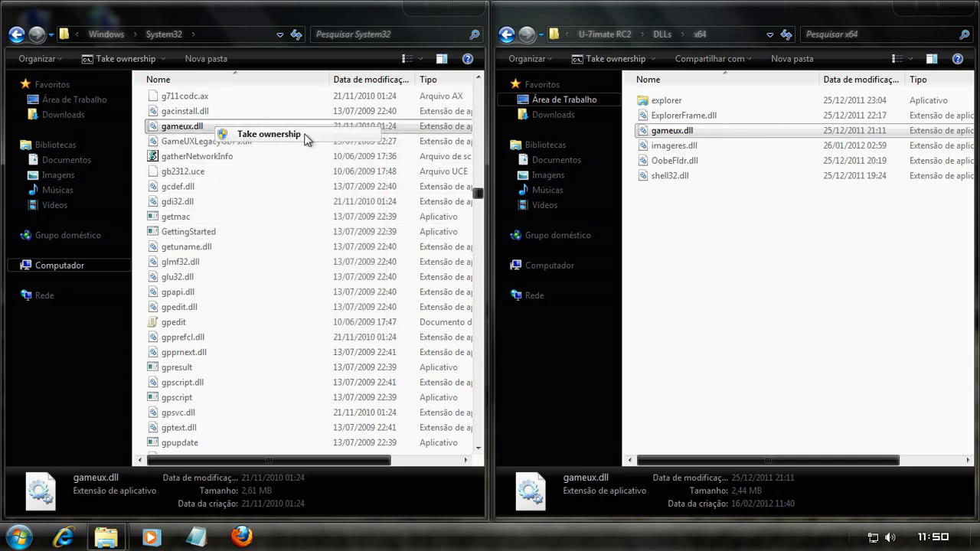
Allow the Usuários group full control (Controle total) over gameux.dll in System32.
{"action": "right_click", "coordinate": [245, 132]}
{"action": "left_click", "coordinate": [335, 333]}
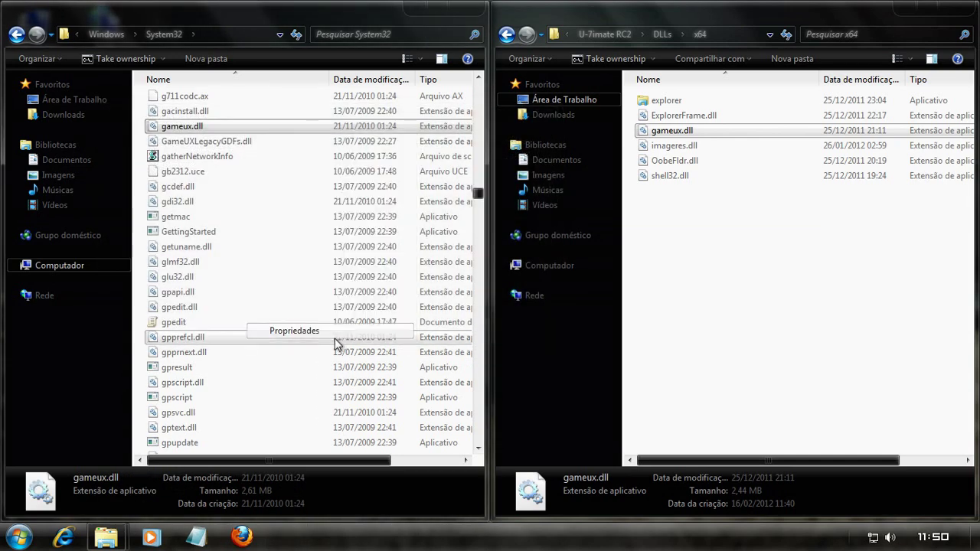
{"action": "left_click", "coordinate": [309, 164]}
{"action": "left_click", "coordinate": [462, 300]}
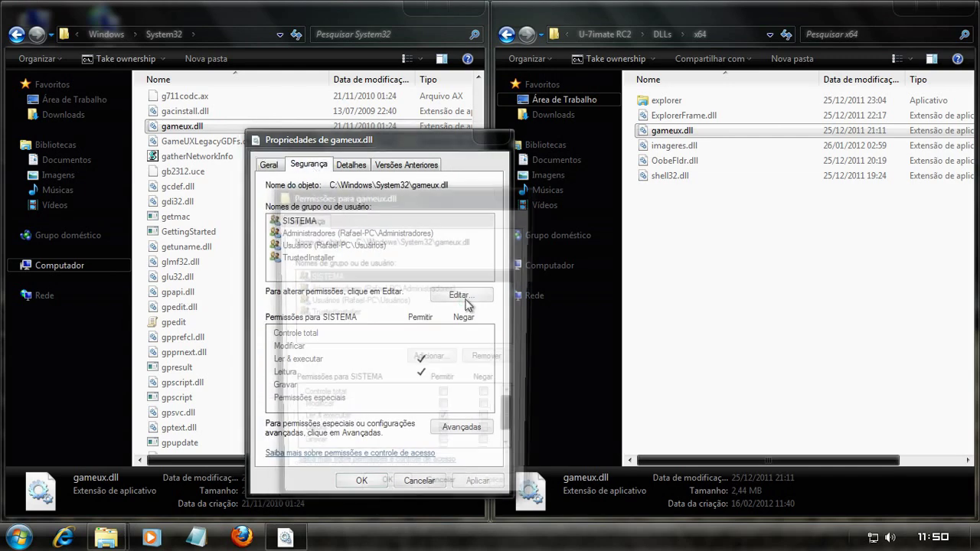
{"action": "left_click", "coordinate": [370, 302]}
{"action": "left_click", "coordinate": [446, 397]}
{"action": "left_click", "coordinate": [505, 493]}
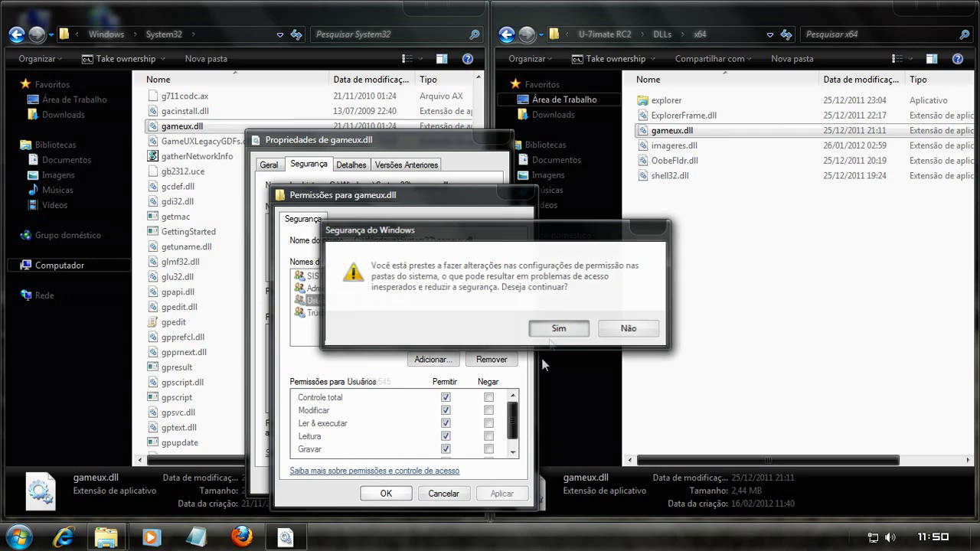
{"action": "left_click", "coordinate": [559, 334]}
{"action": "left_click", "coordinate": [386, 494]}
{"action": "left_click", "coordinate": [373, 480]}
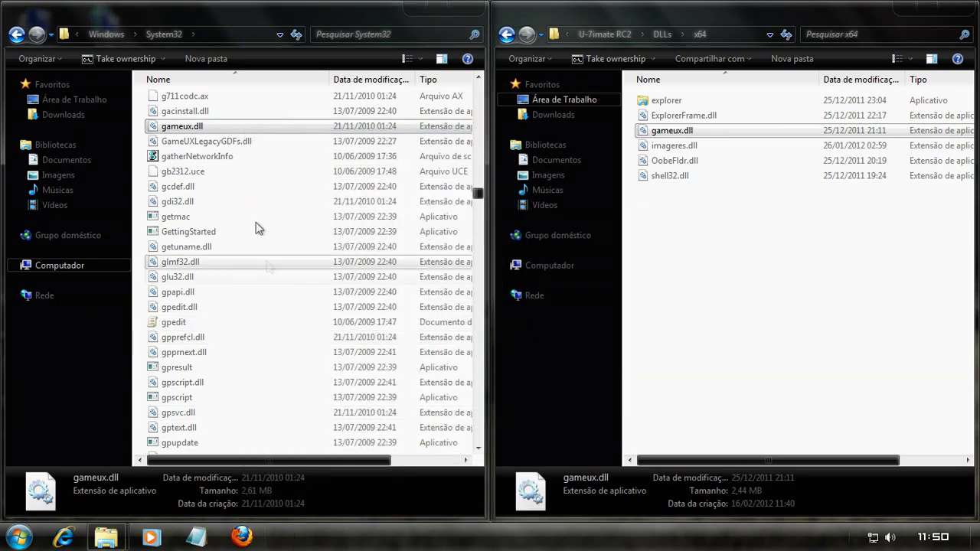
Rename gameux.dll in System32 as gameux.dll BACKUP.
{"action": "right_click", "coordinate": [215, 134]}
{"action": "left_click", "coordinate": [260, 306]}
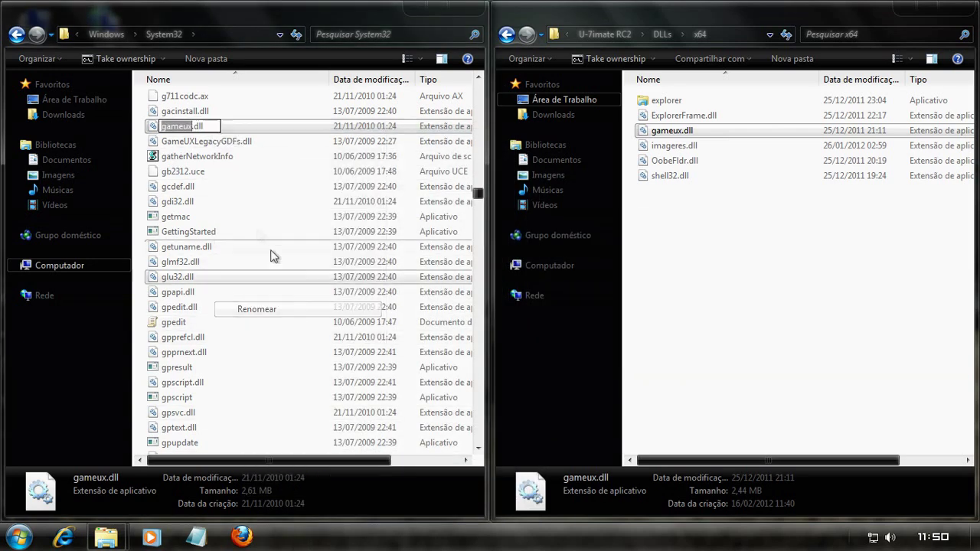
{"action": "left_click", "coordinate": [218, 126]}
{"action": "type", "text": "BACKUP"}
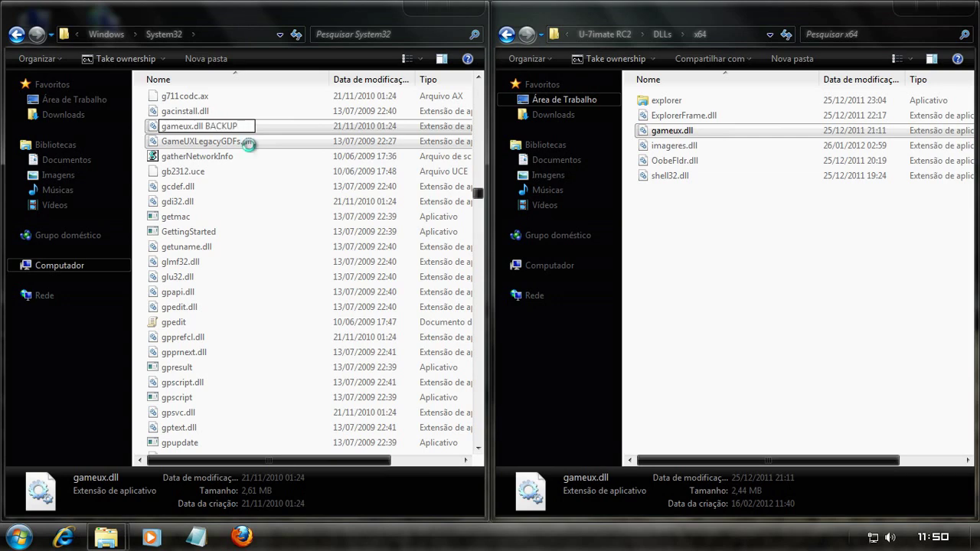
{"action": "key", "text": "Return"}
{"action": "key", "text": "Return"}
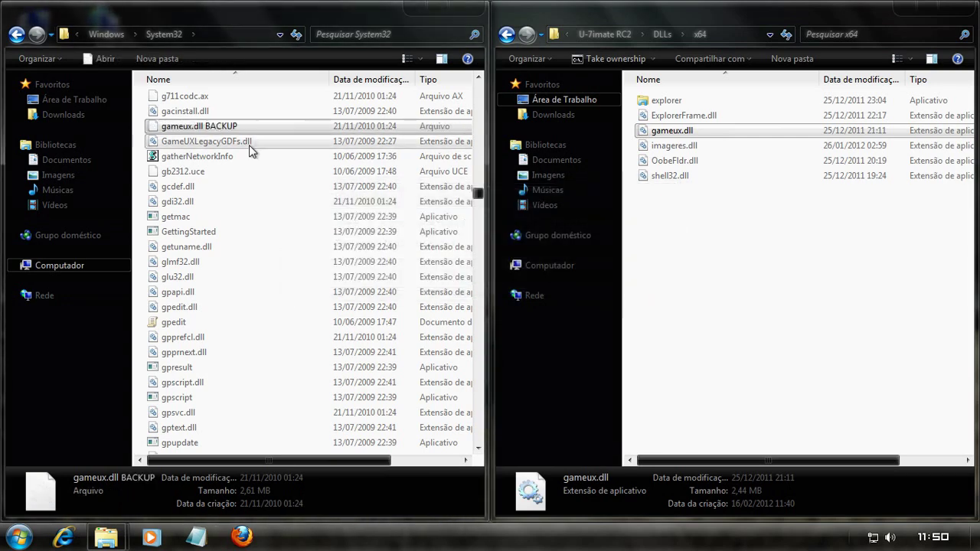
Copy gameux.dll from the x64 folder into the System32 folder.
{"action": "right_click", "coordinate": [685, 131]}
{"action": "left_click", "coordinate": [698, 280]}
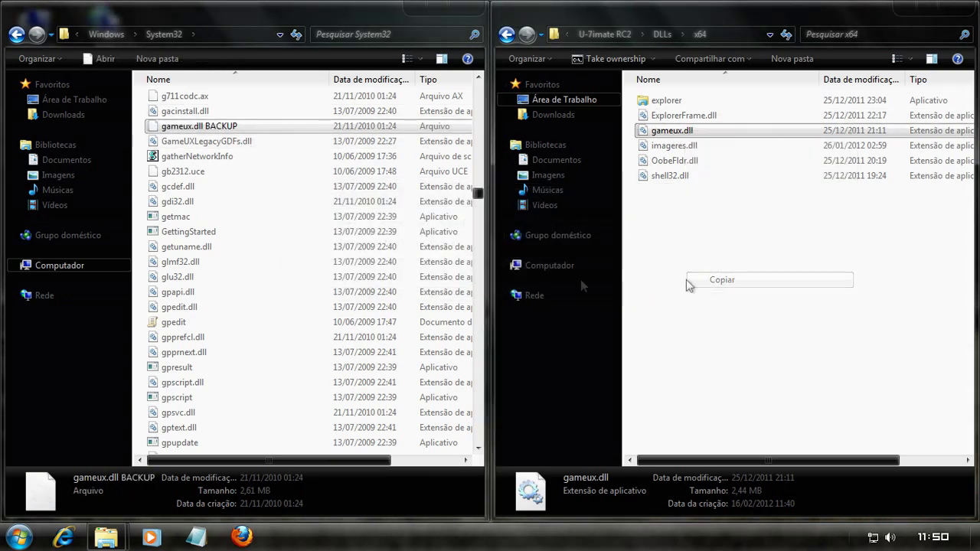
{"action": "right_click", "coordinate": [139, 220]}
{"action": "left_click", "coordinate": [173, 299]}
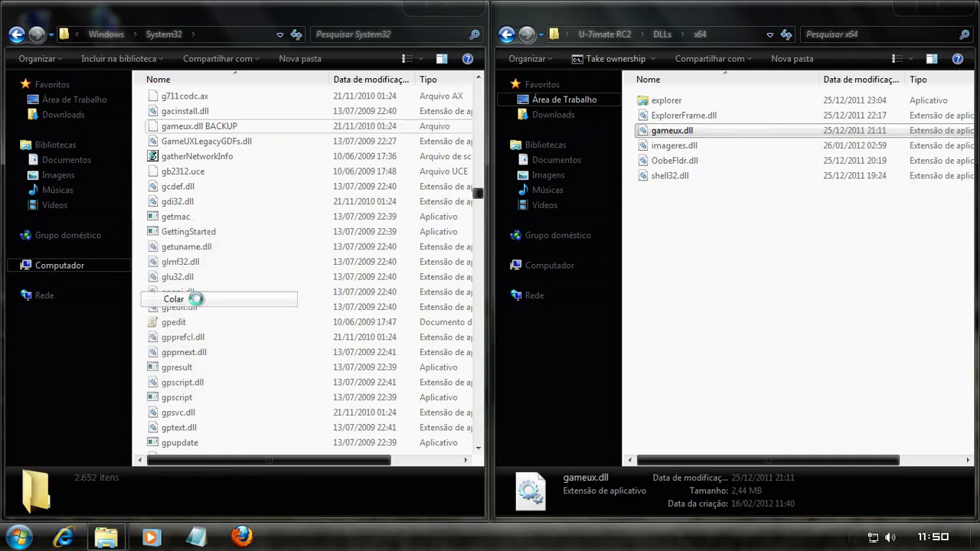
Find imageres.dll in the System32 folder and take ownership of it.
{"action": "left_click", "coordinate": [674, 145]}
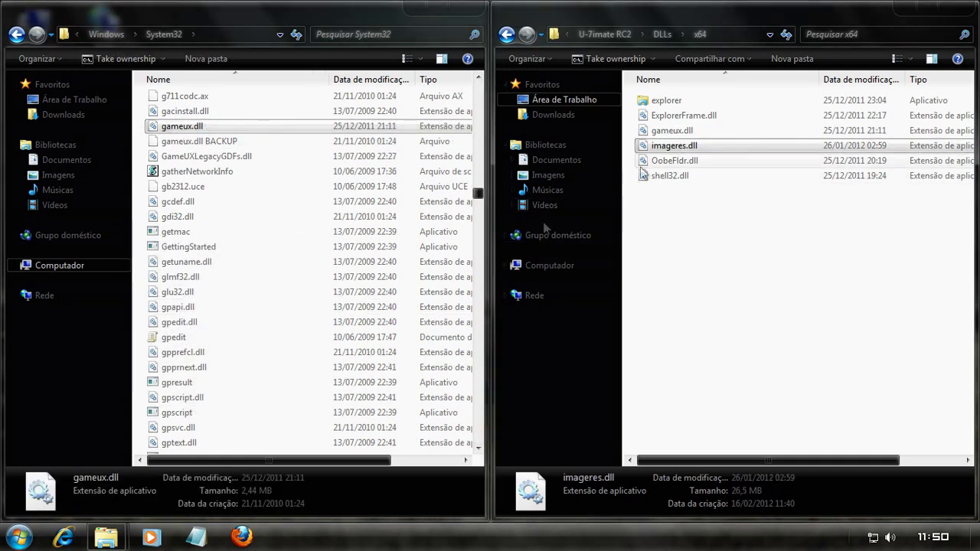
{"action": "left_click", "coordinate": [284, 261]}
{"action": "type", "text": "imag"}
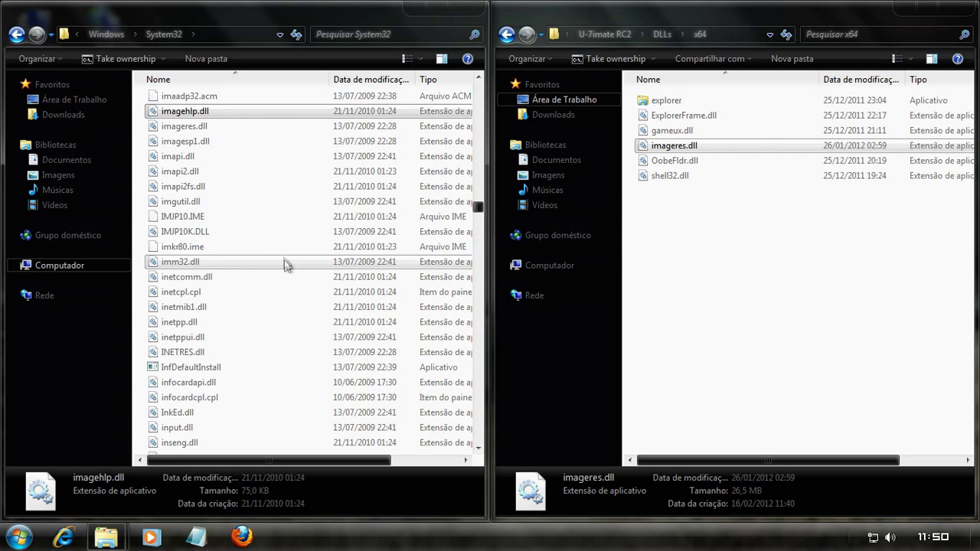
{"action": "left_click", "coordinate": [234, 127]}
{"action": "right_click", "coordinate": [235, 130]}
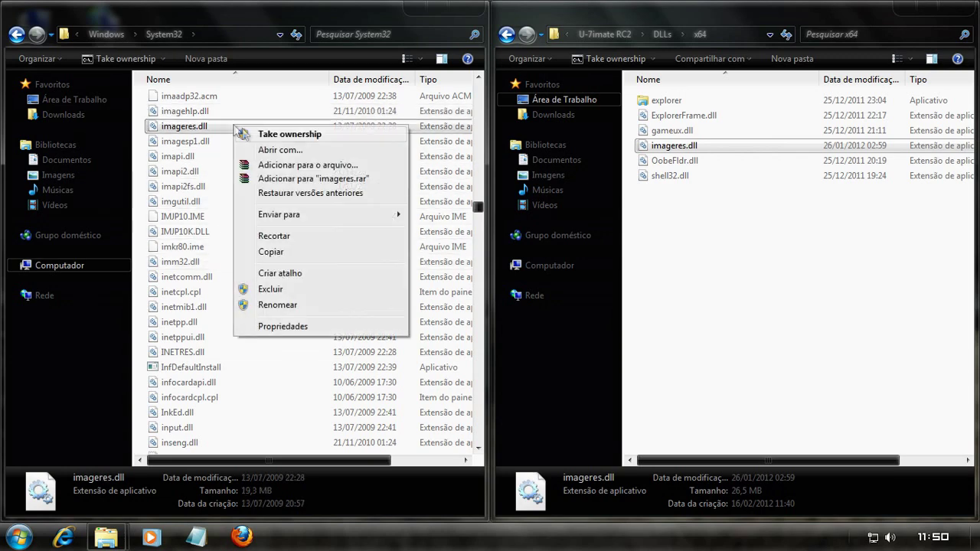
{"action": "left_click", "coordinate": [299, 131]}
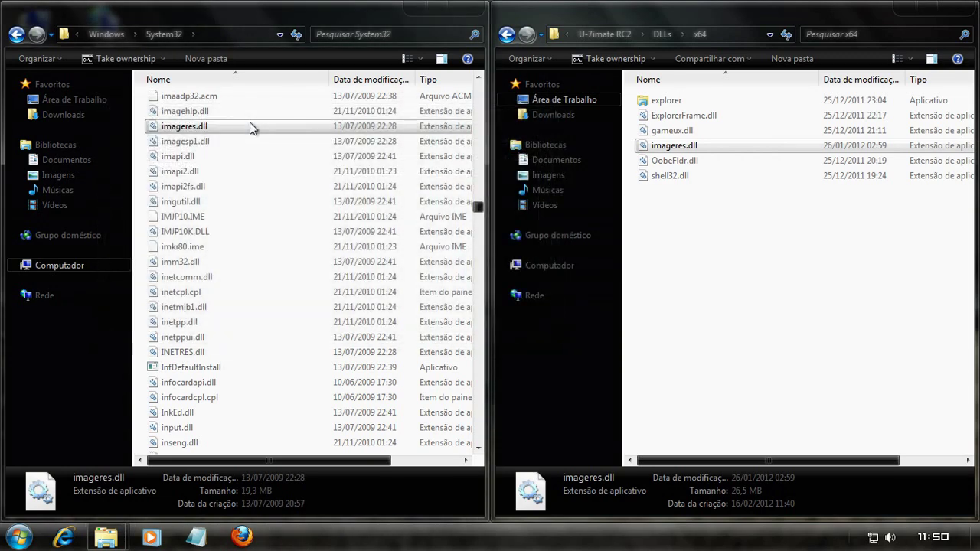
Allow the Usuários group full control (Controle total) over imageres.dll in System32.
{"action": "right_click", "coordinate": [259, 130]}
{"action": "left_click", "coordinate": [344, 329]}
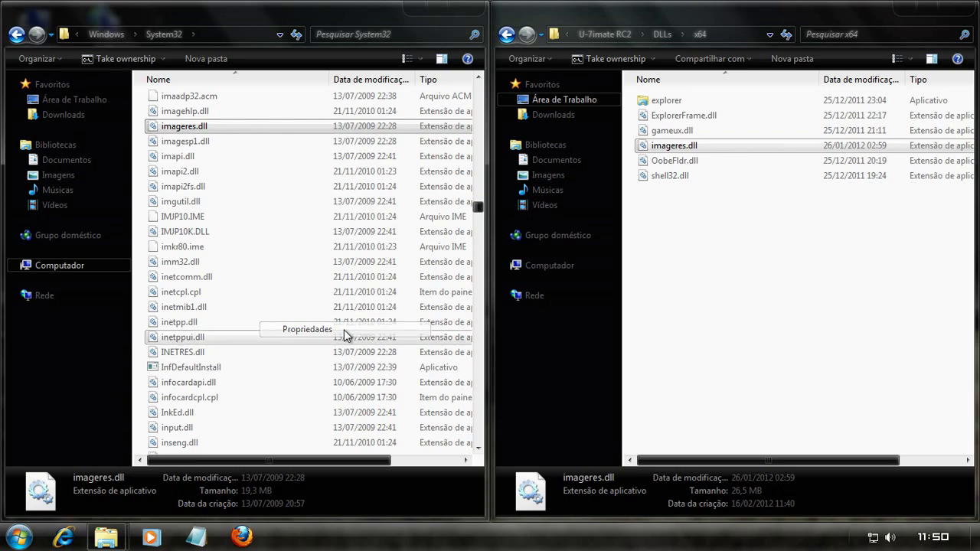
{"action": "left_click", "coordinate": [322, 163]}
{"action": "left_click", "coordinate": [468, 293]}
{"action": "left_click", "coordinate": [377, 300]}
{"action": "left_click", "coordinate": [458, 396]}
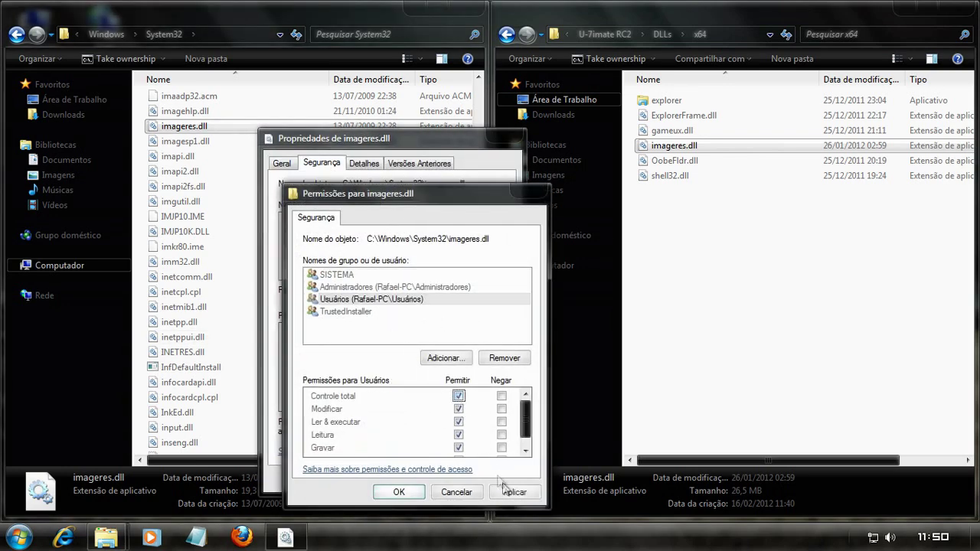
{"action": "left_click", "coordinate": [512, 491]}
{"action": "left_click", "coordinate": [557, 327]}
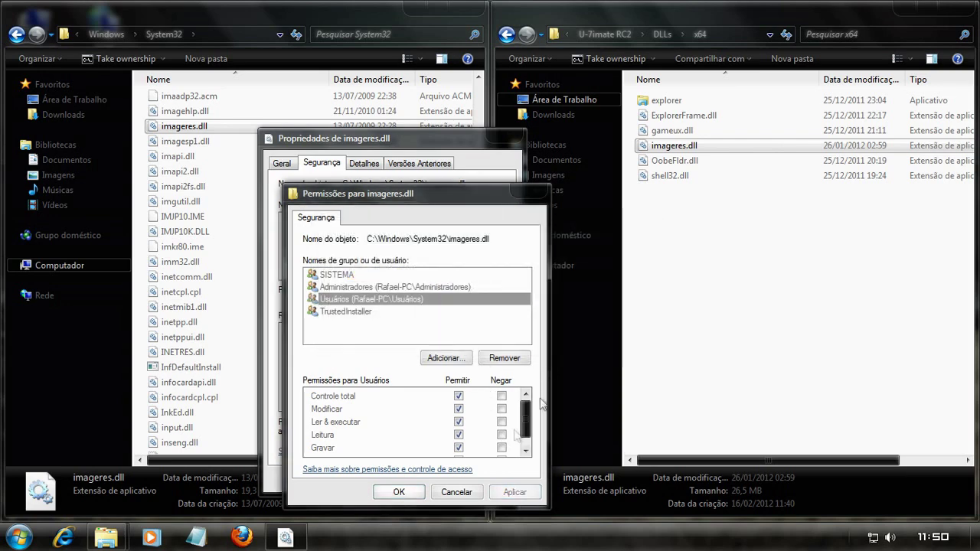
{"action": "left_click", "coordinate": [400, 492]}
{"action": "left_click", "coordinate": [376, 477]}
Rename imageres.dll in System32 as imageres.dll BACKUP.
{"action": "left_click", "coordinate": [222, 129]}
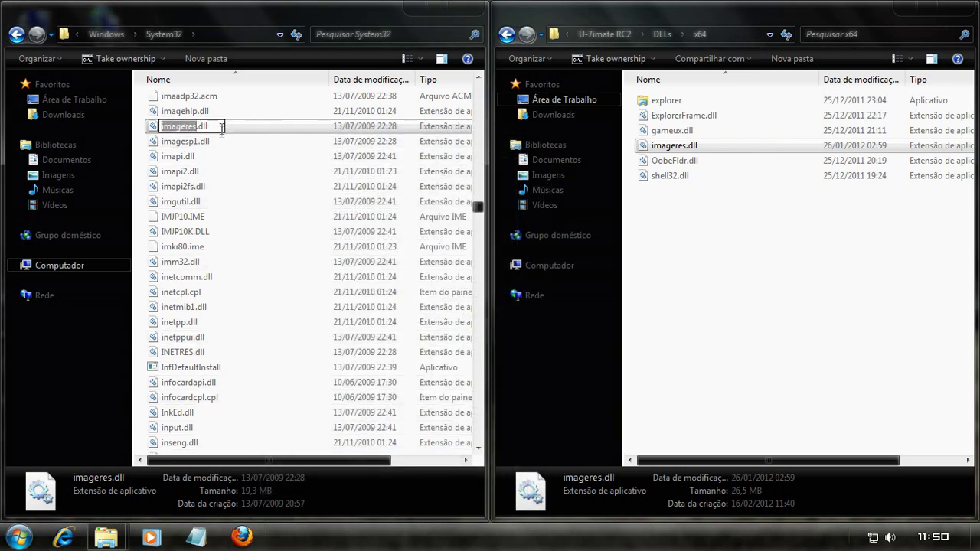
{"action": "type", "text": "BACKUP"}
{"action": "key", "text": "Return"}
{"action": "key", "text": "Return"}
Copy imageres.dll from the x64 folder into the System32 folder.
{"action": "left_click", "coordinate": [658, 150]}
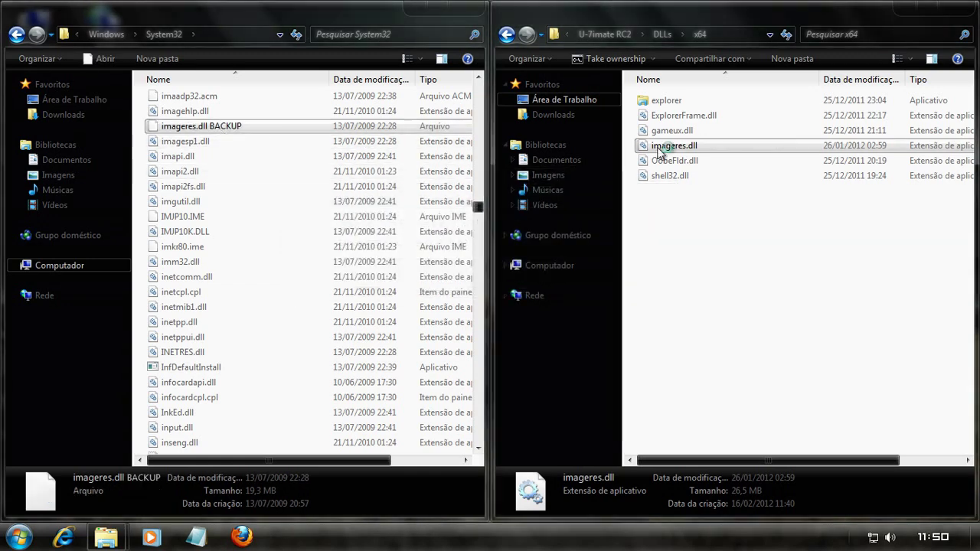
{"action": "right_click", "coordinate": [658, 150]}
{"action": "left_click", "coordinate": [731, 302]}
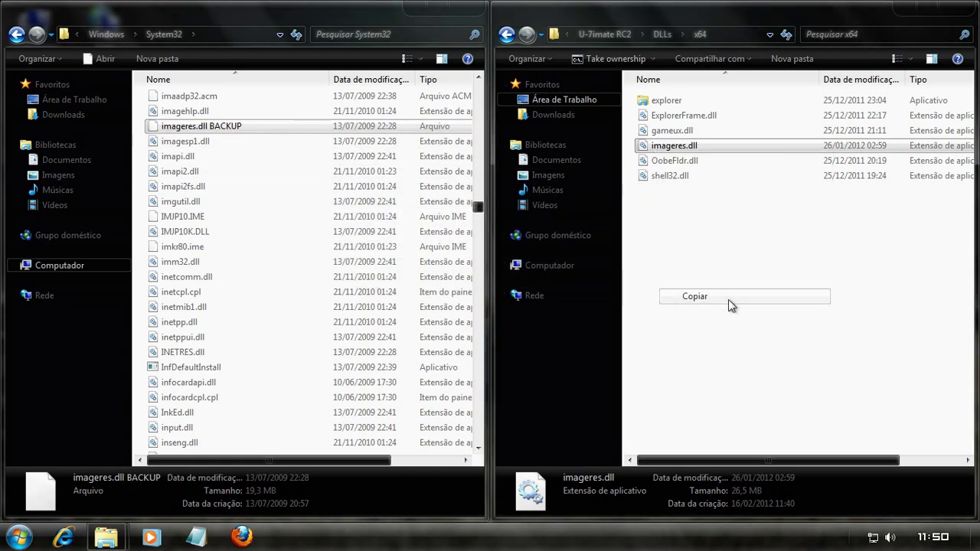
{"action": "left_click", "coordinate": [141, 156]}
{"action": "right_click", "coordinate": [136, 148]}
{"action": "left_click", "coordinate": [206, 222]}
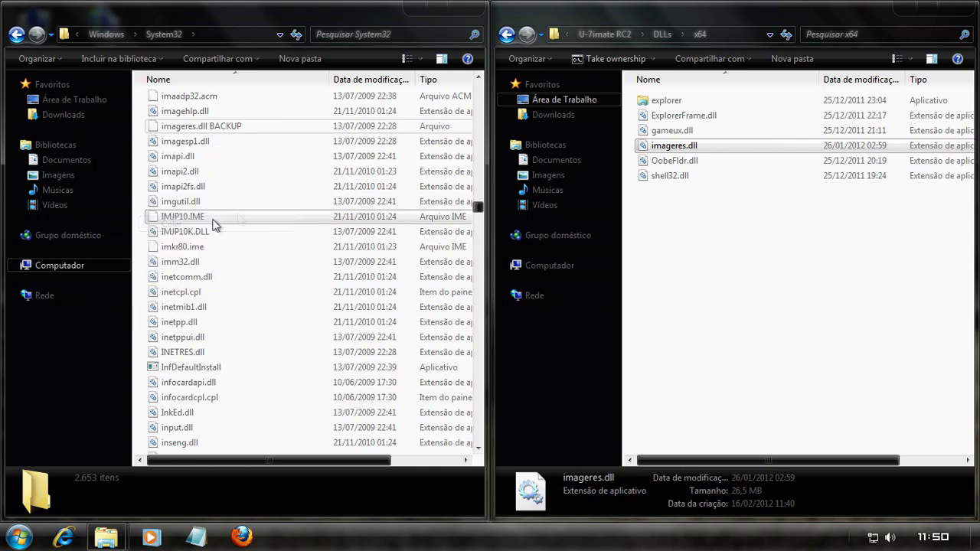
Find OobeFldr.dll in the System32 folder and take ownership of it.
{"action": "left_click", "coordinate": [666, 162]}
{"action": "left_click", "coordinate": [329, 261]}
{"action": "type", "text": "ooob"}
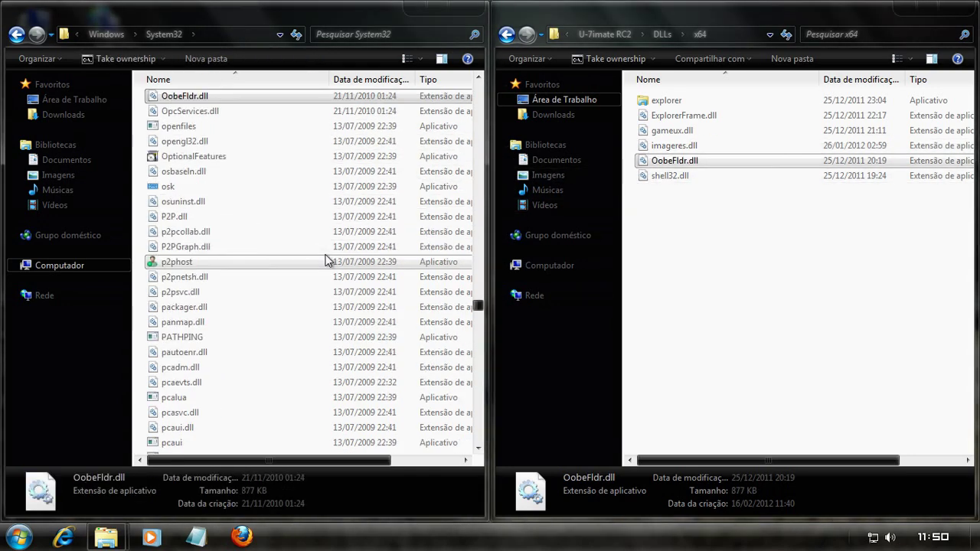
{"action": "right_click", "coordinate": [228, 92]}
{"action": "left_click", "coordinate": [264, 101]}
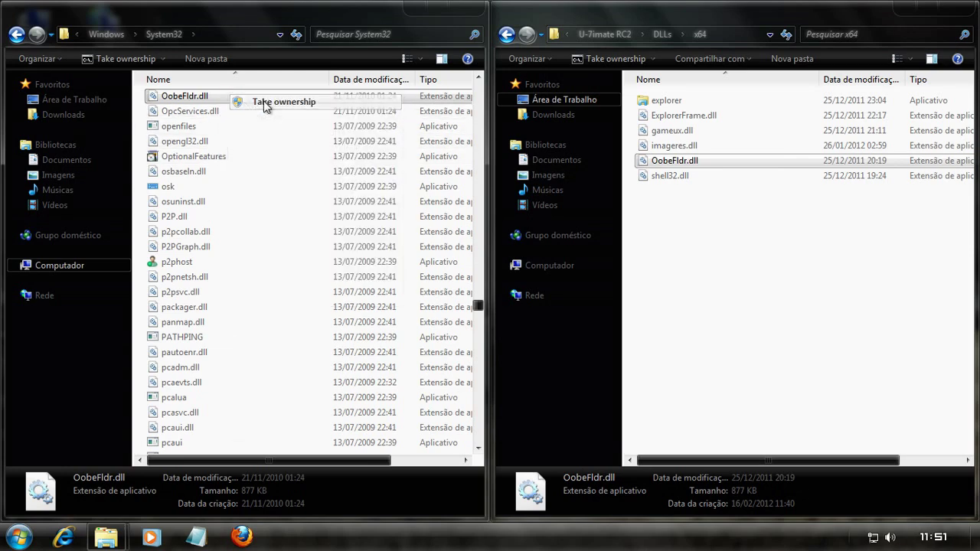
Allow the Usuários group full control (Controle total) over OobeFldr.dll in System32.
{"action": "right_click", "coordinate": [234, 96]}
{"action": "left_click", "coordinate": [327, 304]}
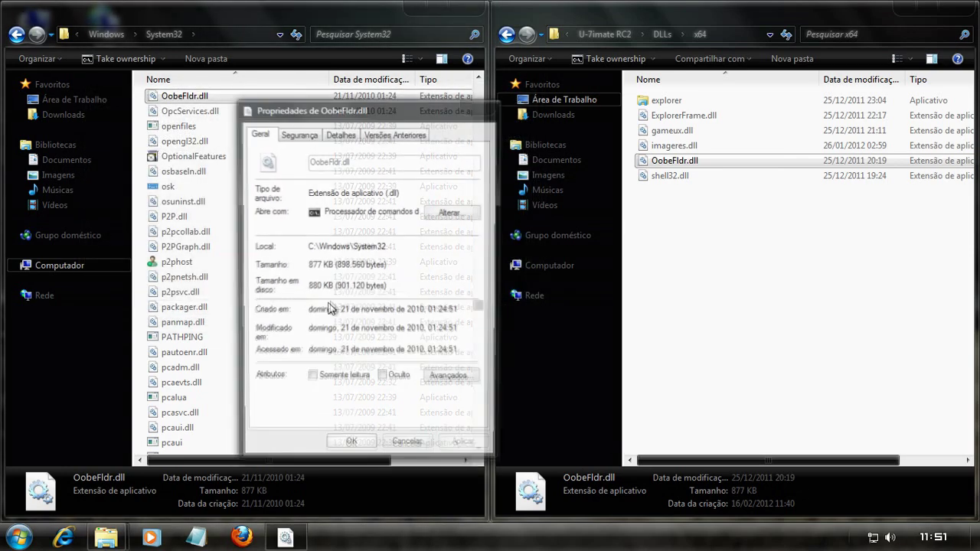
{"action": "left_click", "coordinate": [297, 133]}
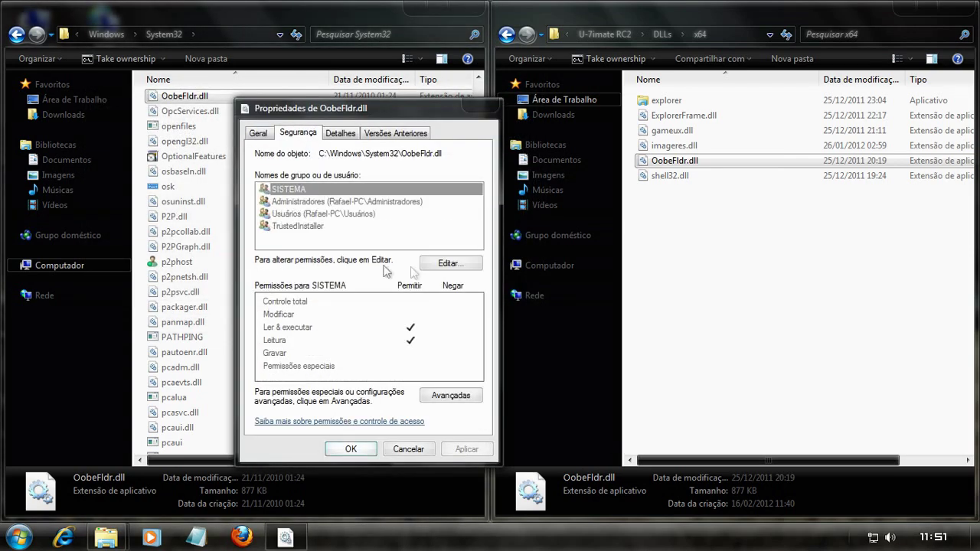
{"action": "left_click", "coordinate": [451, 264]}
{"action": "left_click", "coordinate": [339, 270]}
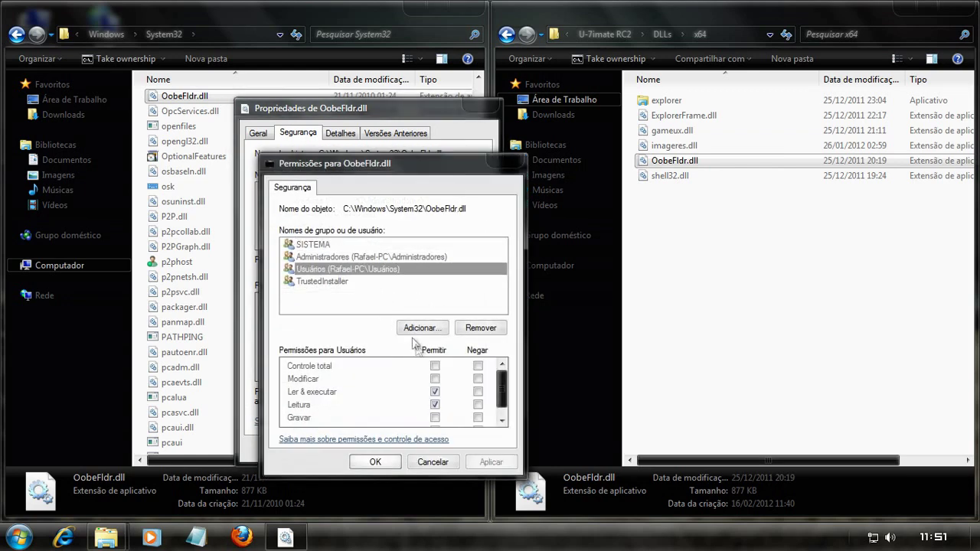
{"action": "left_click", "coordinate": [435, 366]}
{"action": "left_click", "coordinate": [490, 461]}
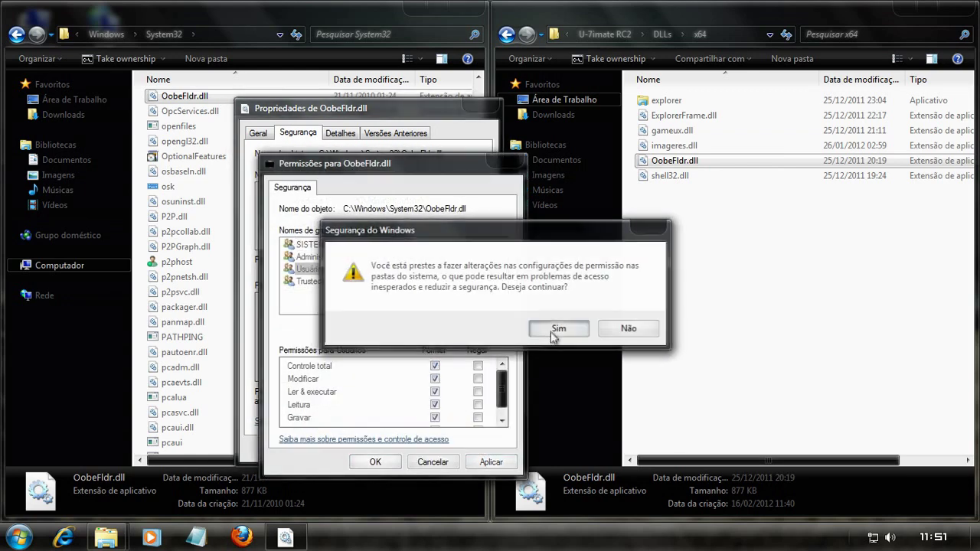
{"action": "left_click", "coordinate": [556, 328]}
{"action": "left_click", "coordinate": [374, 462]}
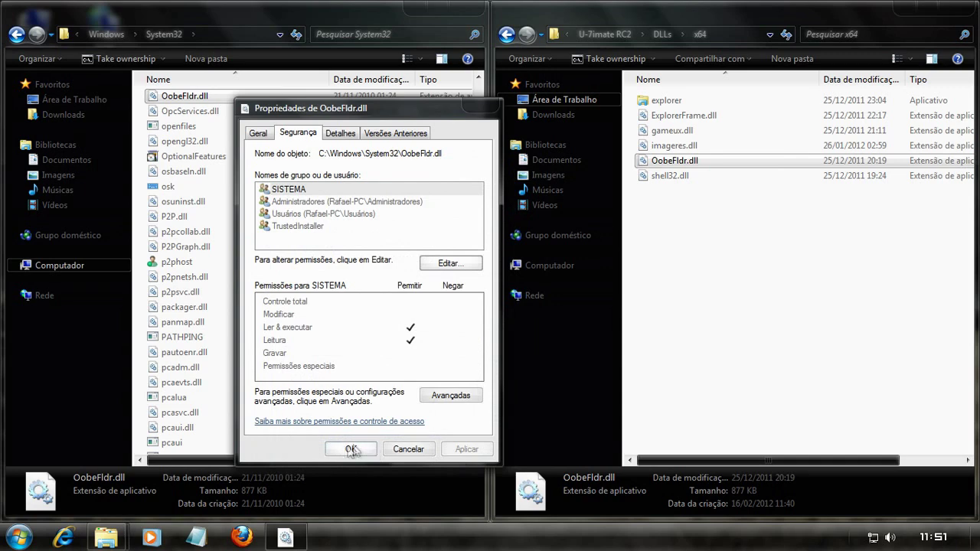
{"action": "left_click", "coordinate": [354, 450]}
Rename OobeFldr.dll in System32 as OobeFldr.dll BACKUP.
{"action": "left_click", "coordinate": [217, 94]}
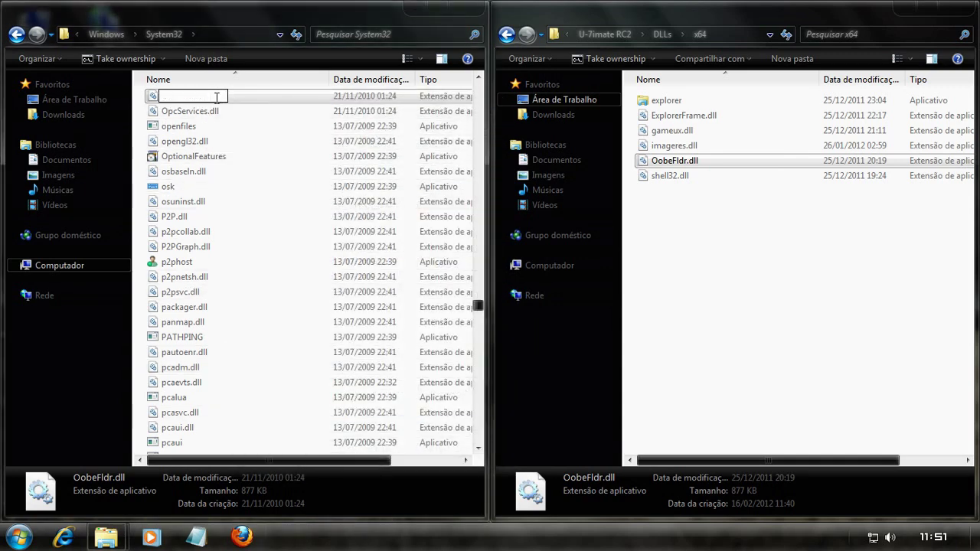
{"action": "key", "text": "Return"}
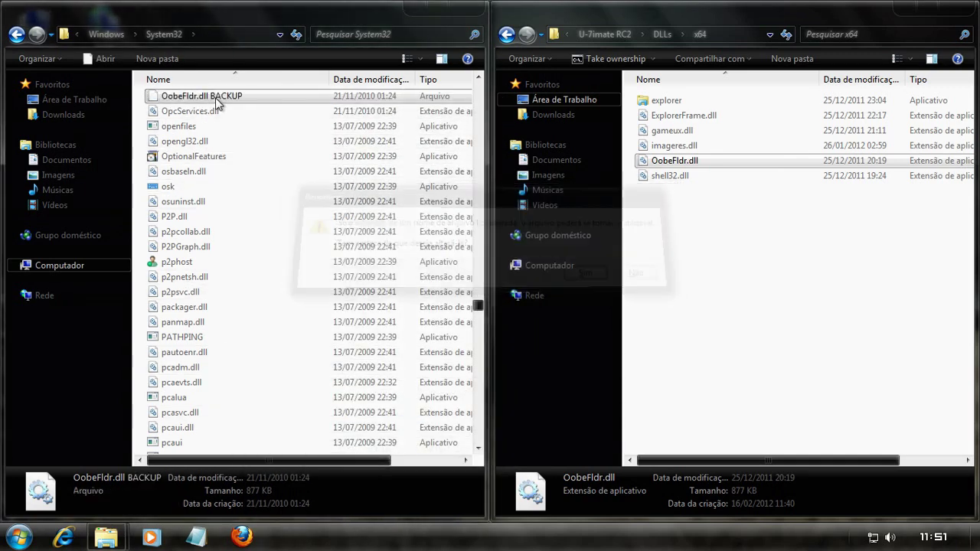
{"action": "key", "text": "Return"}
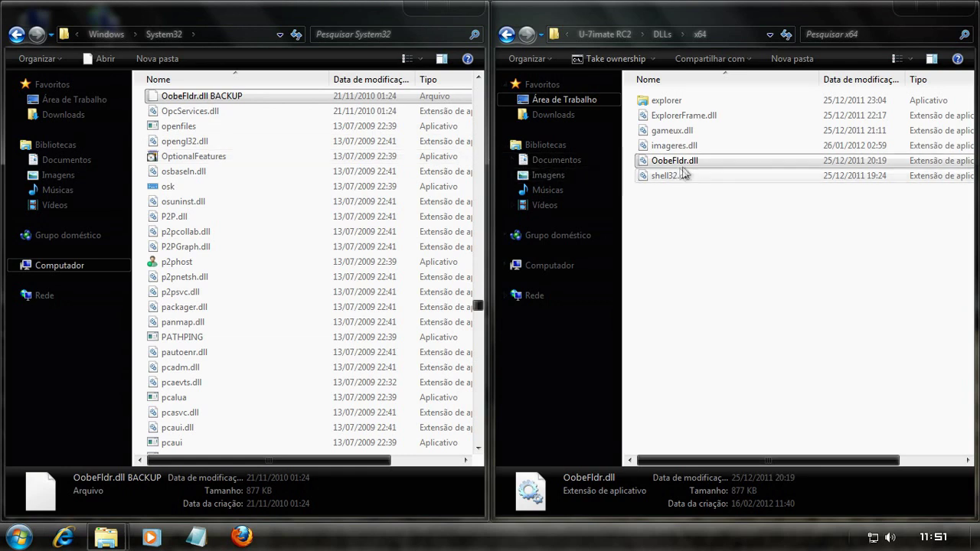
Copy OobeFldr.dll from the x64 folder into the System32 folder.
{"action": "right_click", "coordinate": [704, 160]}
{"action": "left_click", "coordinate": [768, 307]}
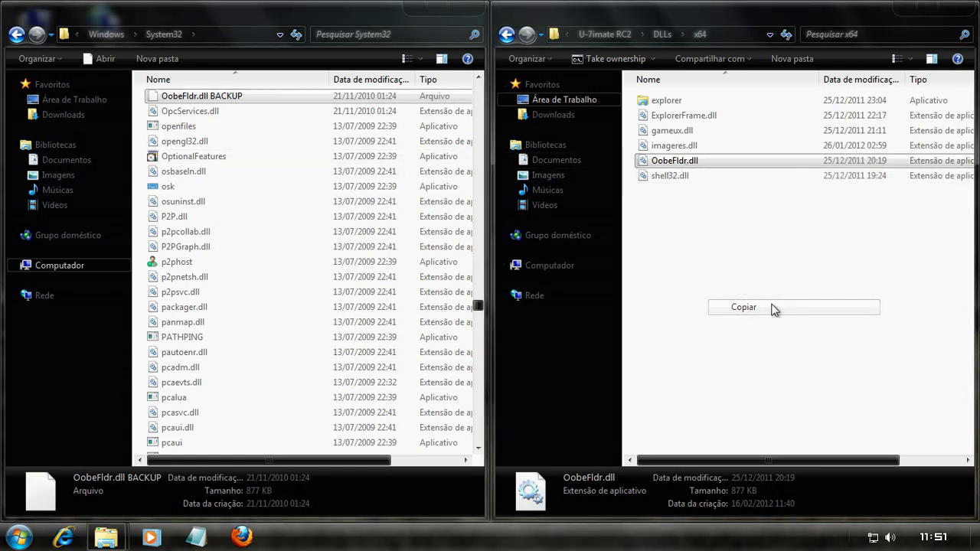
{"action": "right_click", "coordinate": [134, 156]}
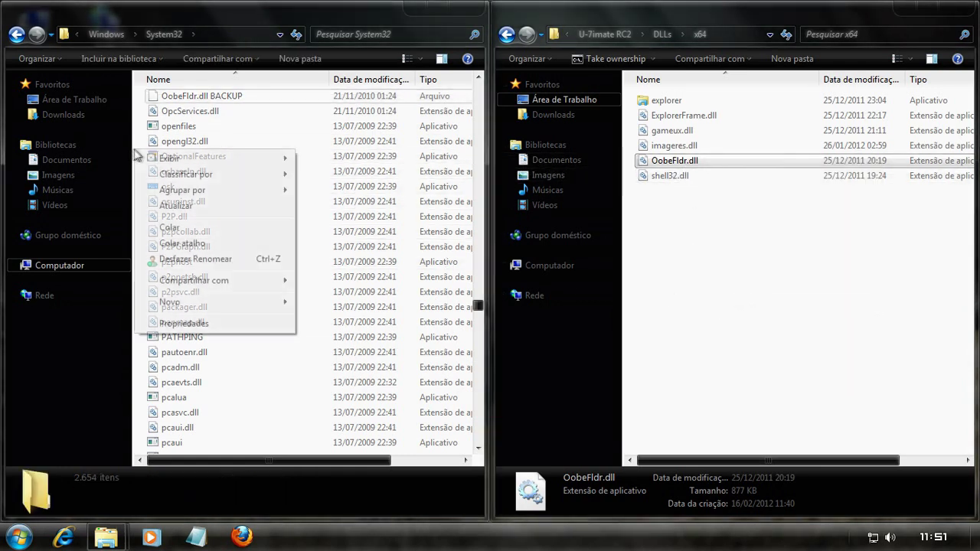
{"action": "left_click", "coordinate": [179, 223]}
Find shell32.dll in the System32 folder and take ownership of it.
{"action": "left_click", "coordinate": [670, 176]}
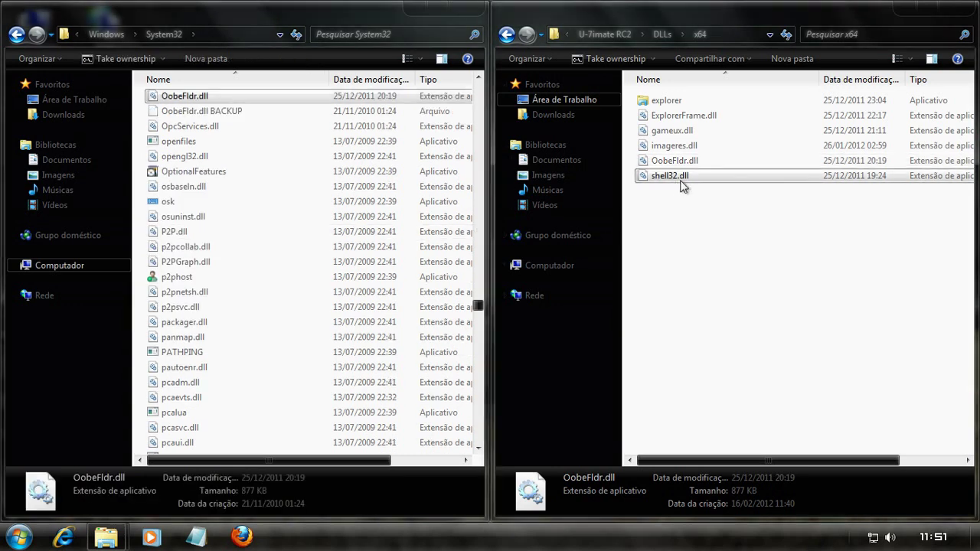
{"action": "type", "text": "shell32"}
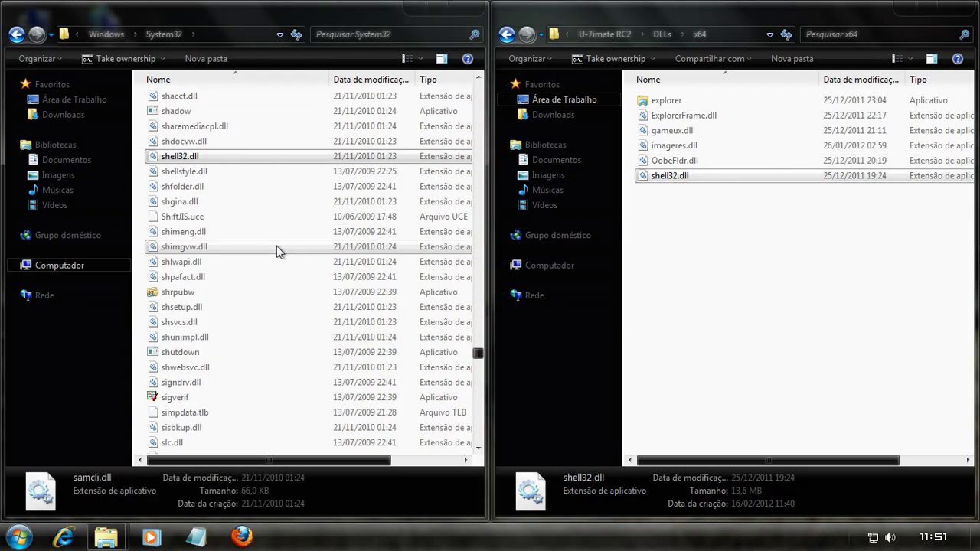
{"action": "right_click", "coordinate": [225, 156]}
{"action": "left_click", "coordinate": [253, 163]}
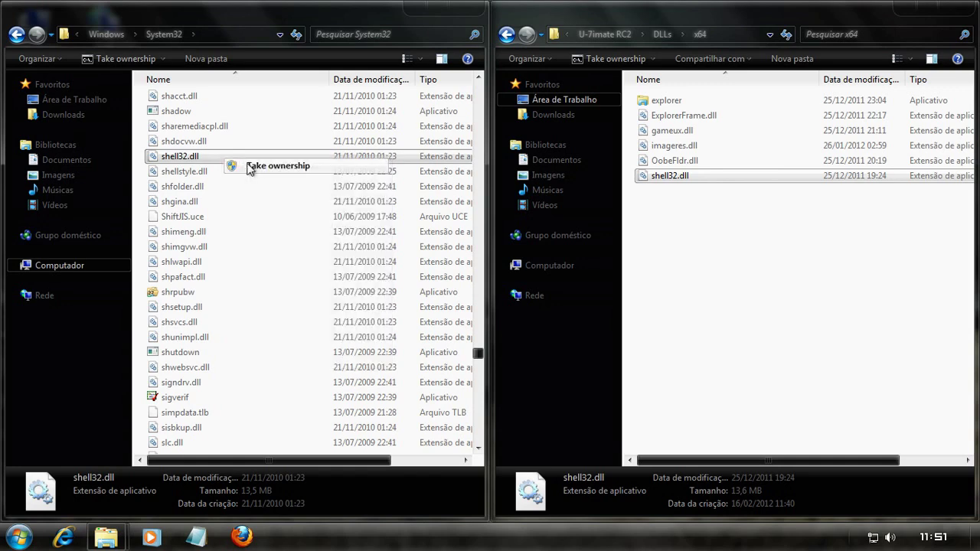
Allow the Usuários group full control (Controle total) over shell32.dll in System32.
{"action": "right_click", "coordinate": [228, 157]}
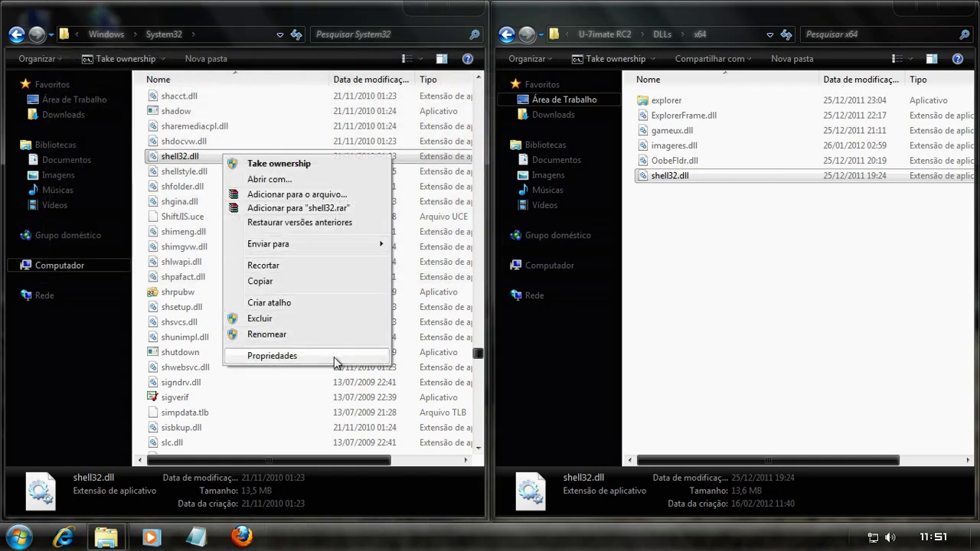
{"action": "left_click", "coordinate": [335, 359]}
{"action": "left_click", "coordinate": [286, 184]}
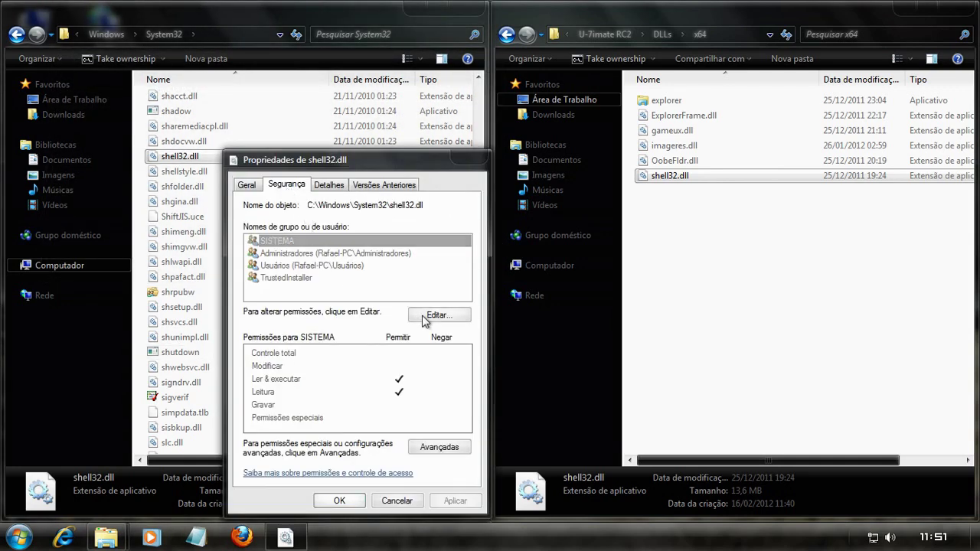
{"action": "left_click", "coordinate": [440, 319]}
{"action": "left_click", "coordinate": [330, 307]}
{"action": "left_click", "coordinate": [423, 404]}
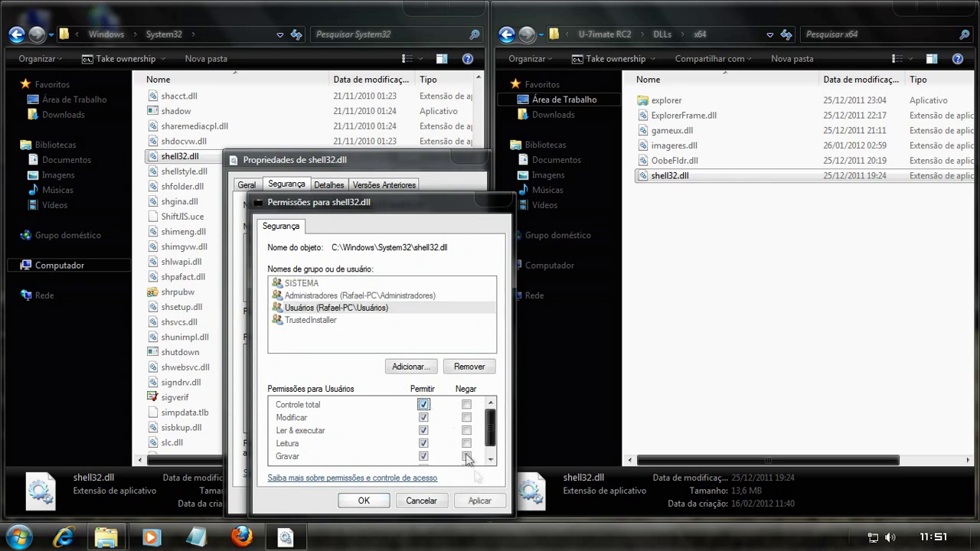
{"action": "left_click", "coordinate": [480, 500]}
{"action": "left_click", "coordinate": [540, 336]}
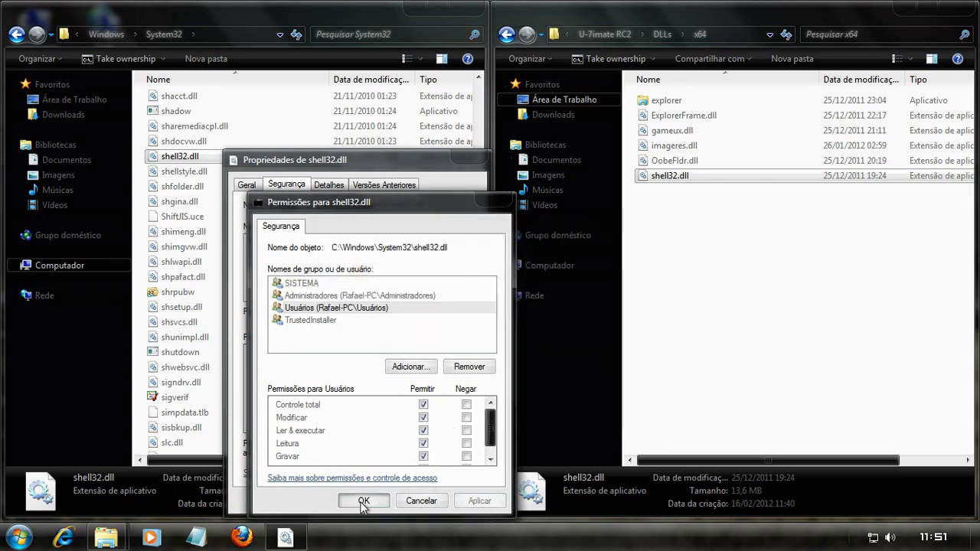
{"action": "left_click", "coordinate": [360, 499]}
{"action": "left_click", "coordinate": [336, 499]}
Rename shell32.dll in System32 as shell32.dll BACKUP.
{"action": "key", "text": "F2"}
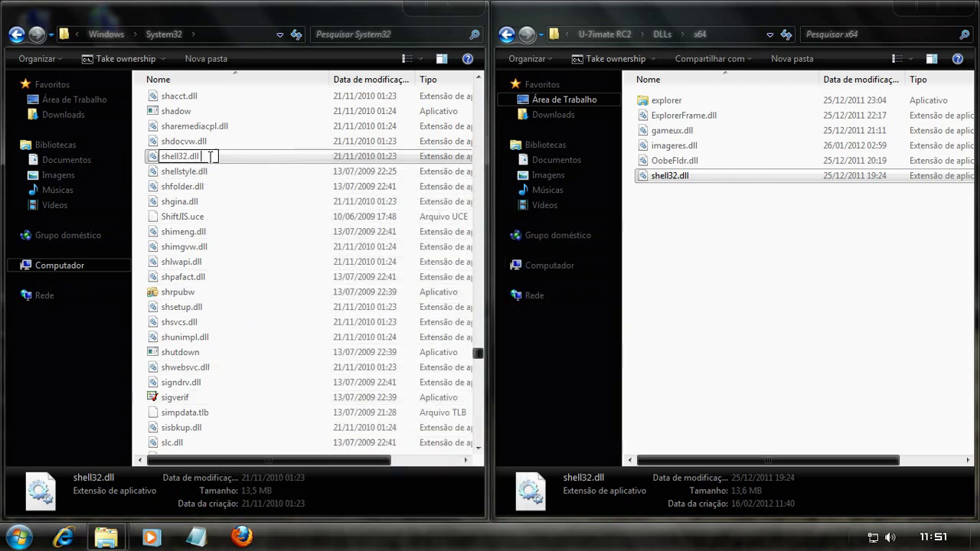
{"action": "type", "text": "BACKUP"}
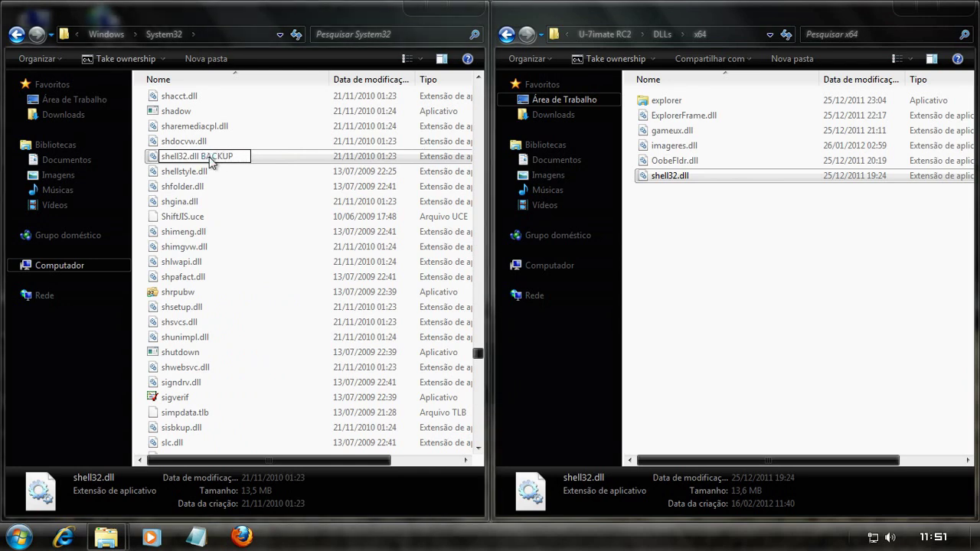
{"action": "key", "text": "Return"}
{"action": "key", "text": "Return"}
Copy shell32.dll from the x64 folder into the System32 folder.
{"action": "right_click", "coordinate": [691, 176]}
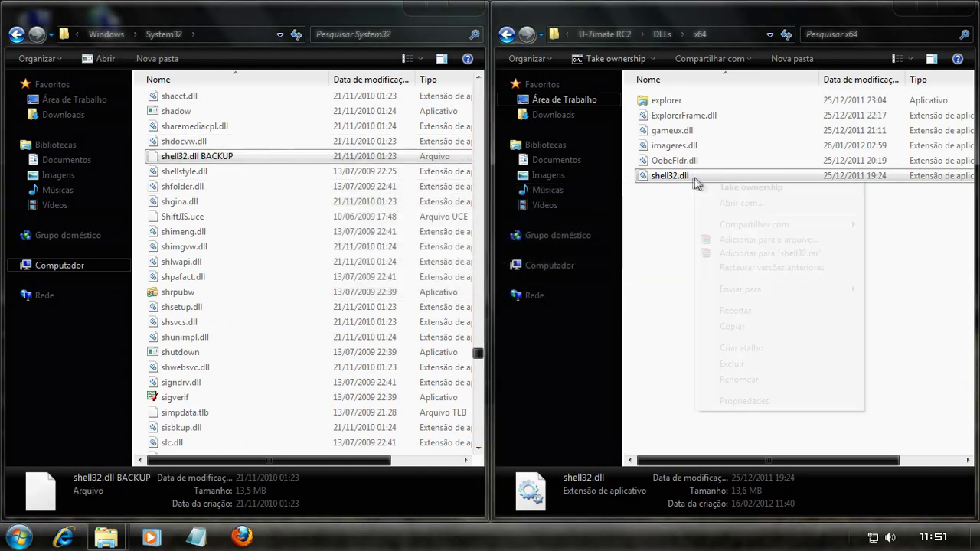
{"action": "left_click", "coordinate": [729, 330]}
{"action": "right_click", "coordinate": [140, 194]}
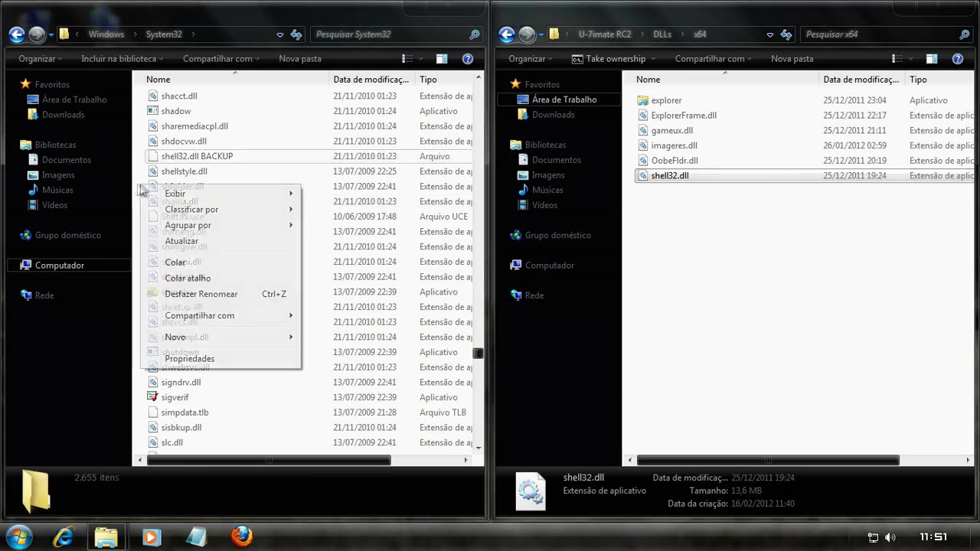
{"action": "left_click", "coordinate": [178, 264]}
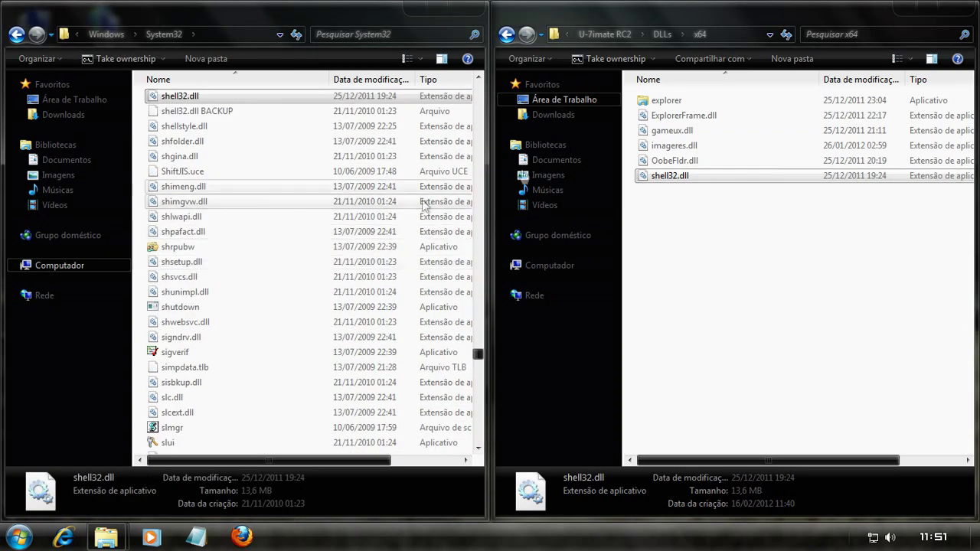
Close the System32 and x64 folder windows.
{"action": "mouse_move", "coordinate": [738, 261]}
{"action": "left_mouse_down"}
{"action": "mouse_move", "coordinate": [695, 101]}
{"action": "mouse_move", "coordinate": [693, 132]}
{"action": "mouse_move", "coordinate": [730, 258]}
{"action": "left_mouse_up"}
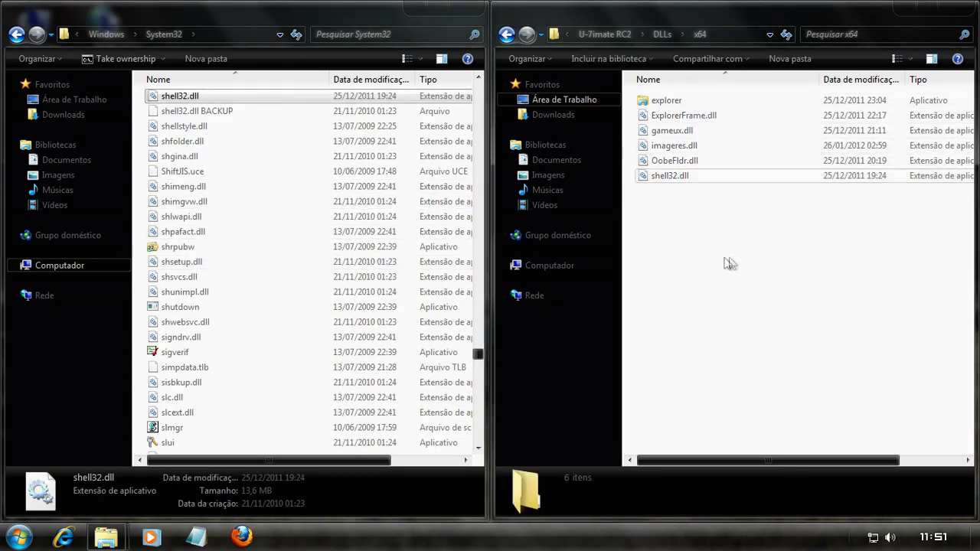
{"action": "left_click", "coordinate": [470, 10]}
{"action": "left_click_drag", "start_coordinate": [605, 21], "coordinate": [246, 65]}
{"action": "left_click", "coordinate": [810, 65]}
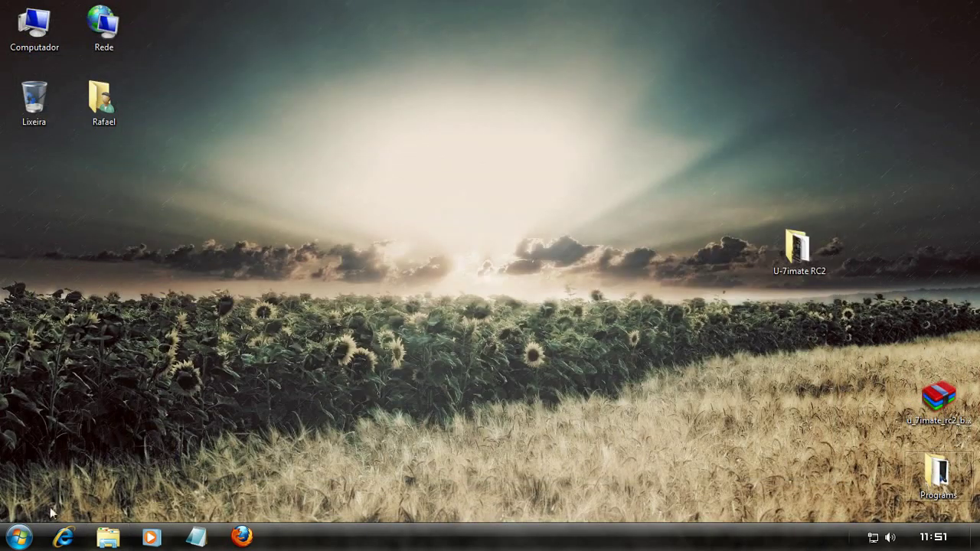
Examine the icons in the Computador and Jogos windows, closing each one after viewing.
{"action": "left_click", "coordinate": [15, 540]}
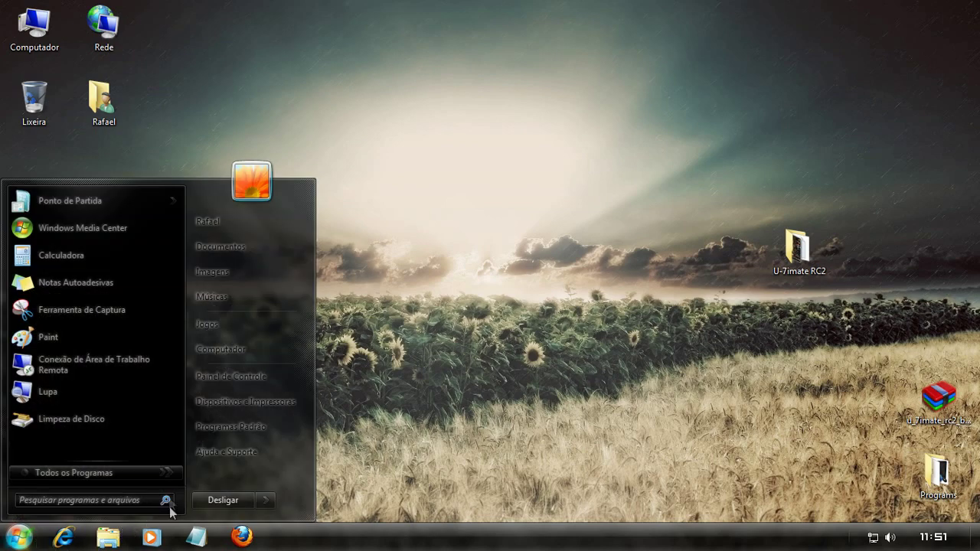
{"action": "left_click", "coordinate": [255, 351]}
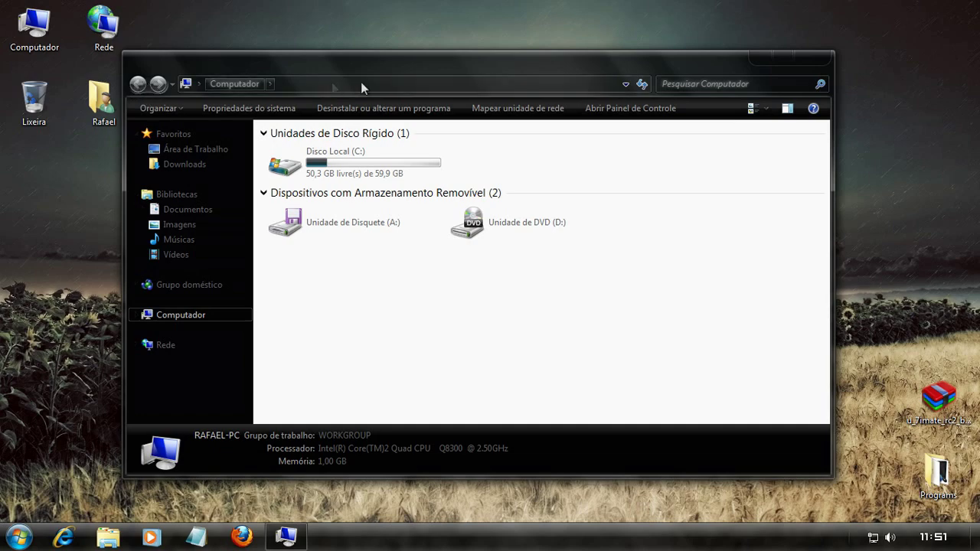
{"action": "left_click", "coordinate": [809, 64]}
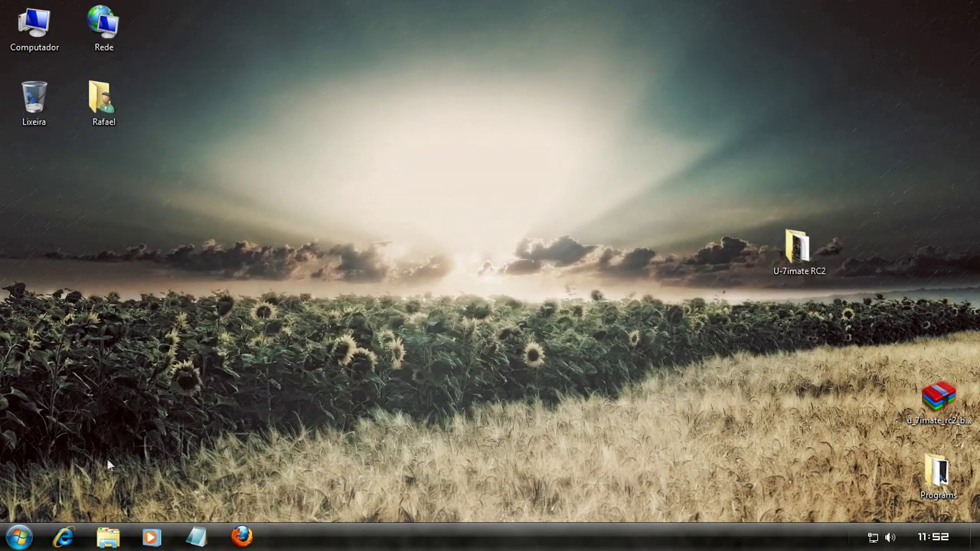
{"action": "left_click", "coordinate": [16, 540]}
{"action": "left_click", "coordinate": [266, 326]}
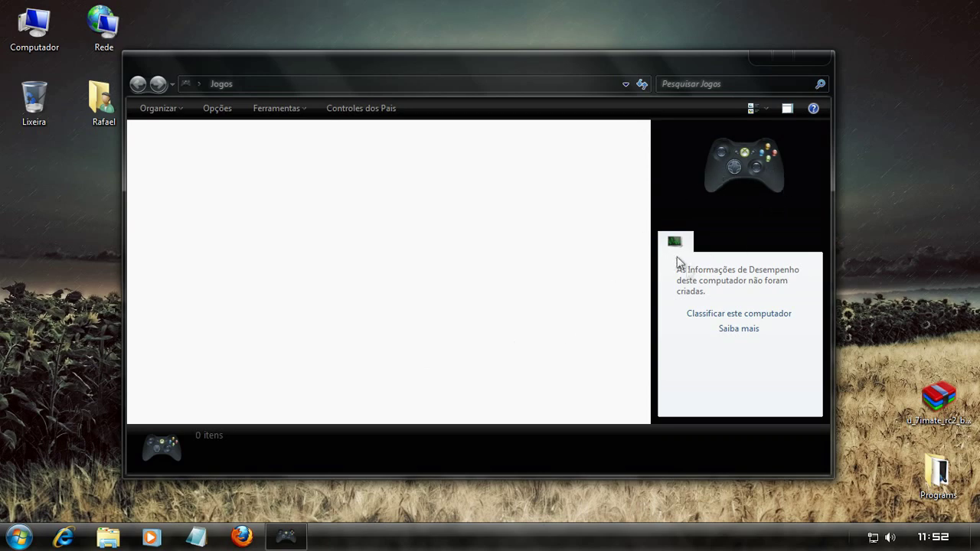
{"action": "left_click", "coordinate": [816, 58]}
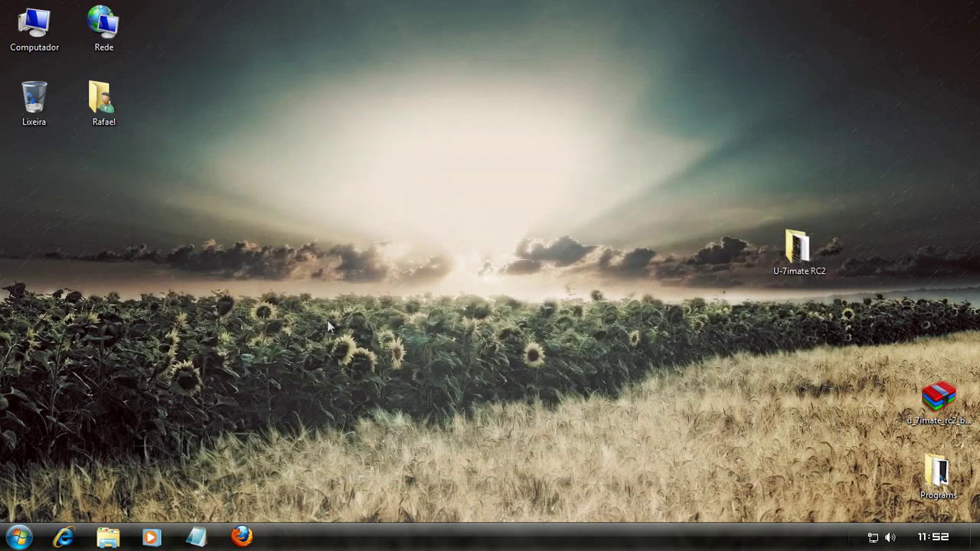
Restart the computer.
{"action": "left_click", "coordinate": [19, 538]}
{"action": "mouse_move", "coordinate": [266, 500]}
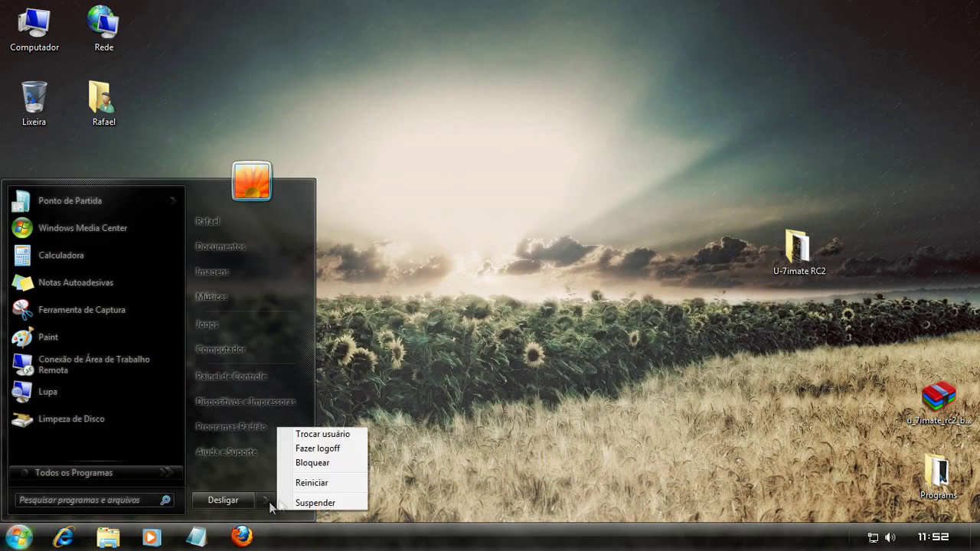
{"action": "left_click", "coordinate": [330, 485]}
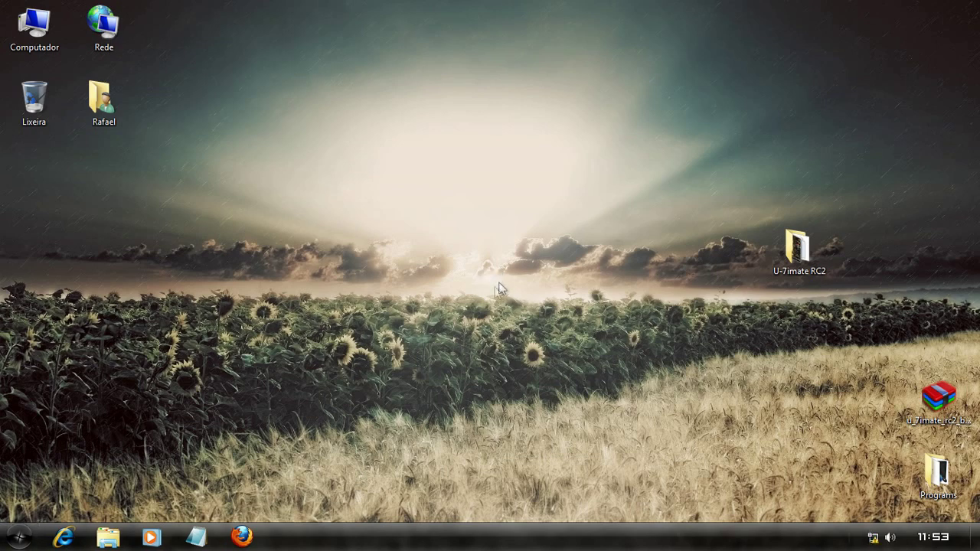
Check the Start menu and the drive icons in the Computador window after the restart, and close the window.
{"action": "left_click", "coordinate": [20, 539]}
{"action": "left_click", "coordinate": [21, 539]}
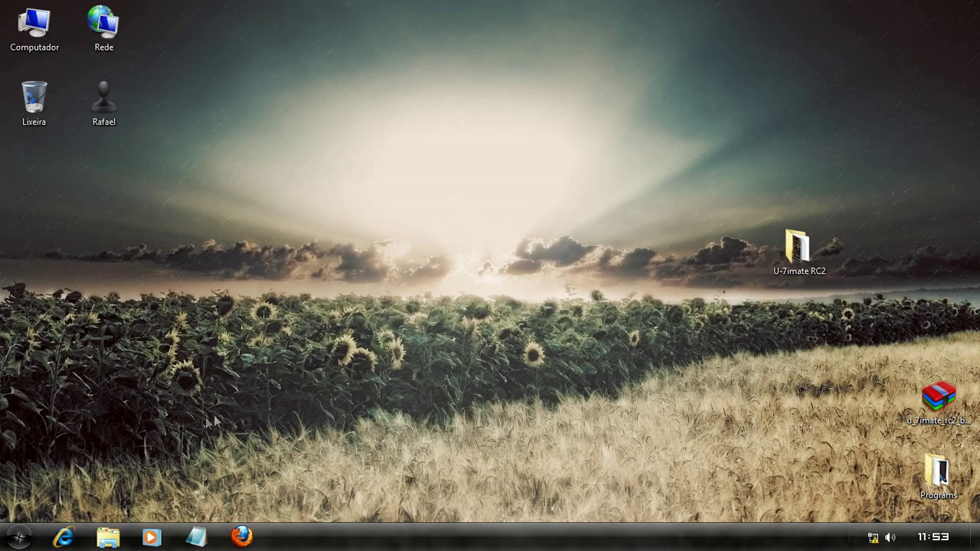
{"action": "left_click", "coordinate": [15, 538]}
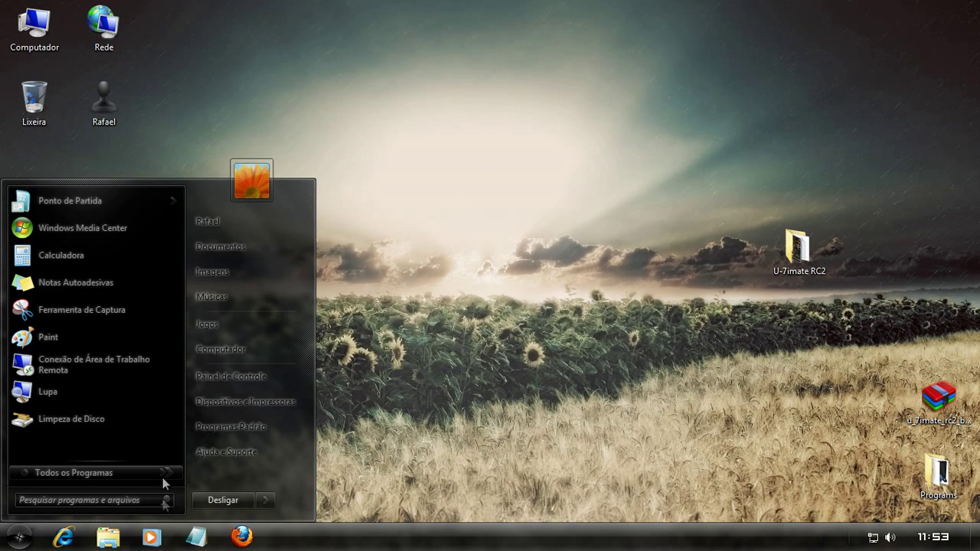
{"action": "left_click", "coordinate": [269, 343]}
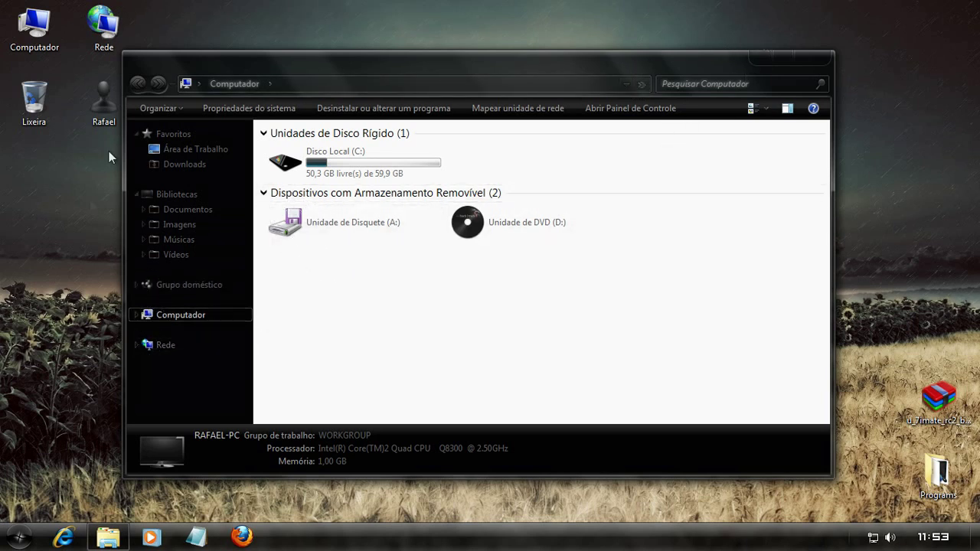
{"action": "left_click", "coordinate": [808, 56]}
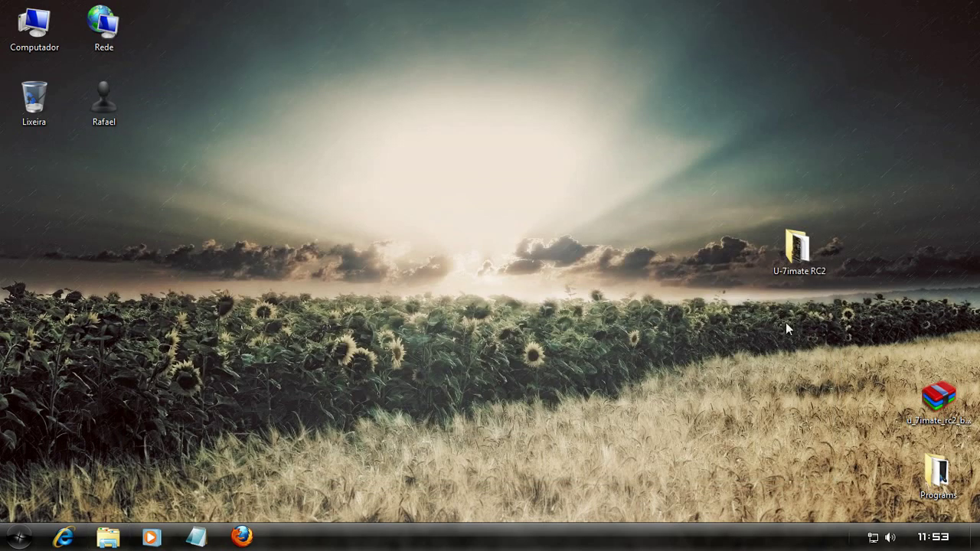
Launch Rebuild Icon Cache from the desktop's Programs folder, rebuild the icon cache, and close the tool.
{"action": "double_click", "coordinate": [937, 475]}
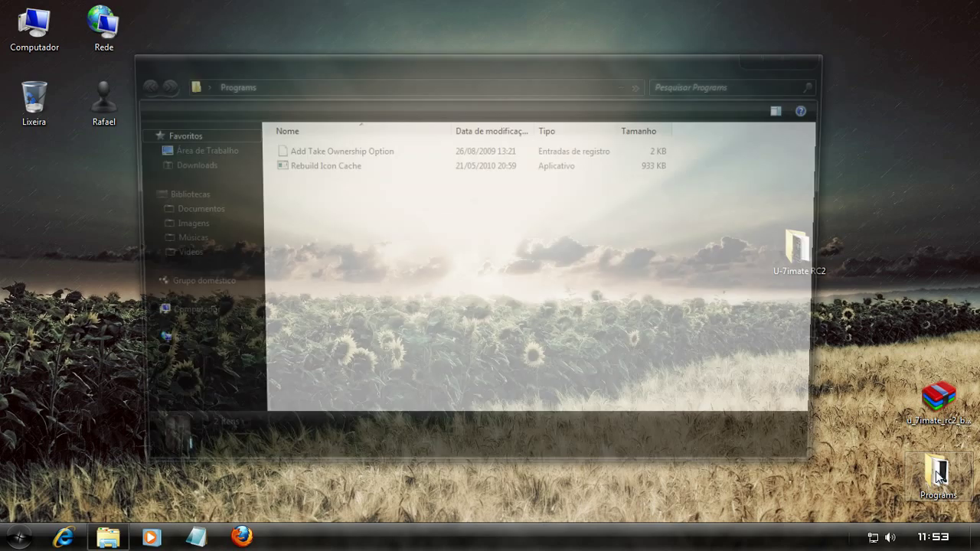
{"action": "left_click", "coordinate": [336, 171]}
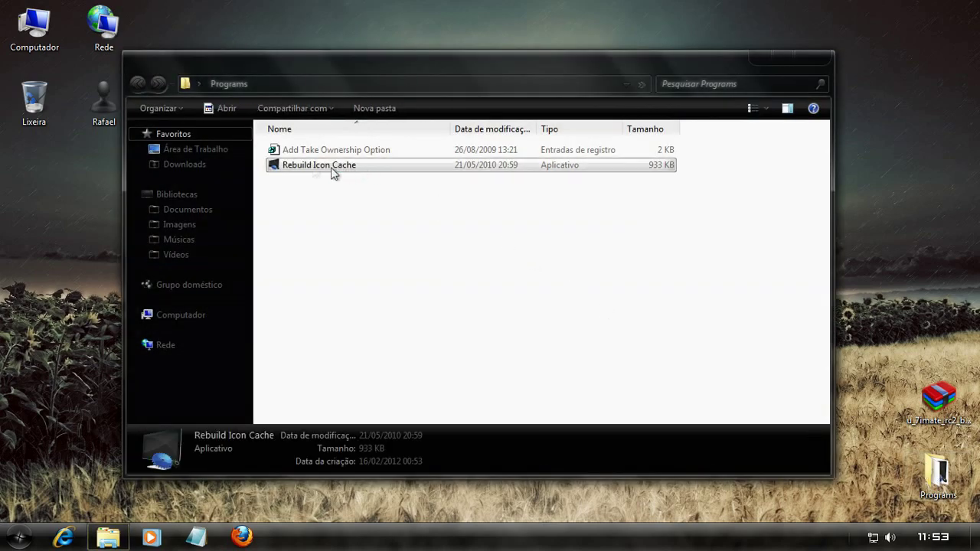
{"action": "right_click", "coordinate": [400, 165]}
{"action": "left_click", "coordinate": [534, 190]}
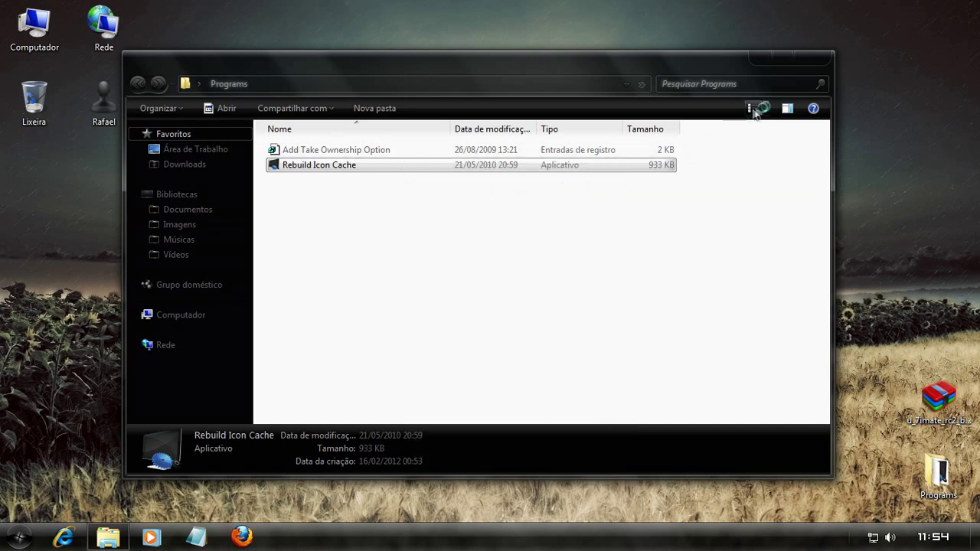
{"action": "left_click", "coordinate": [813, 61]}
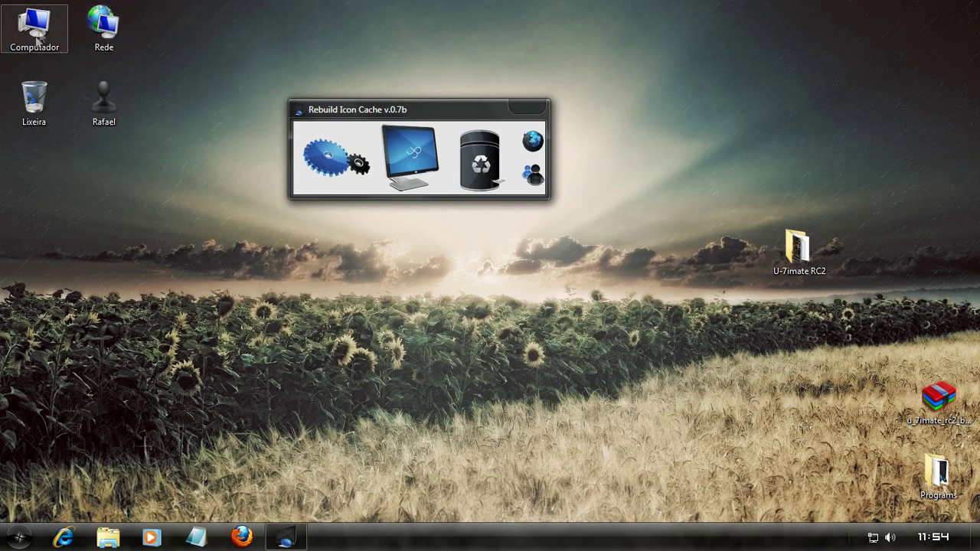
{"action": "left_click", "coordinate": [337, 167]}
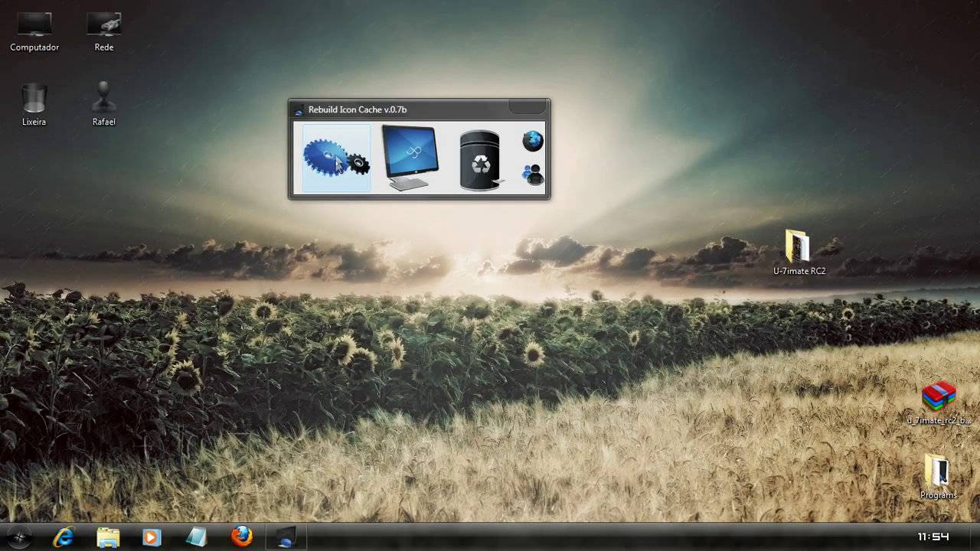
{"action": "left_click", "coordinate": [542, 109]}
Inspect the rebuilt icons in the Computador window and close it.
{"action": "left_click", "coordinate": [31, 535]}
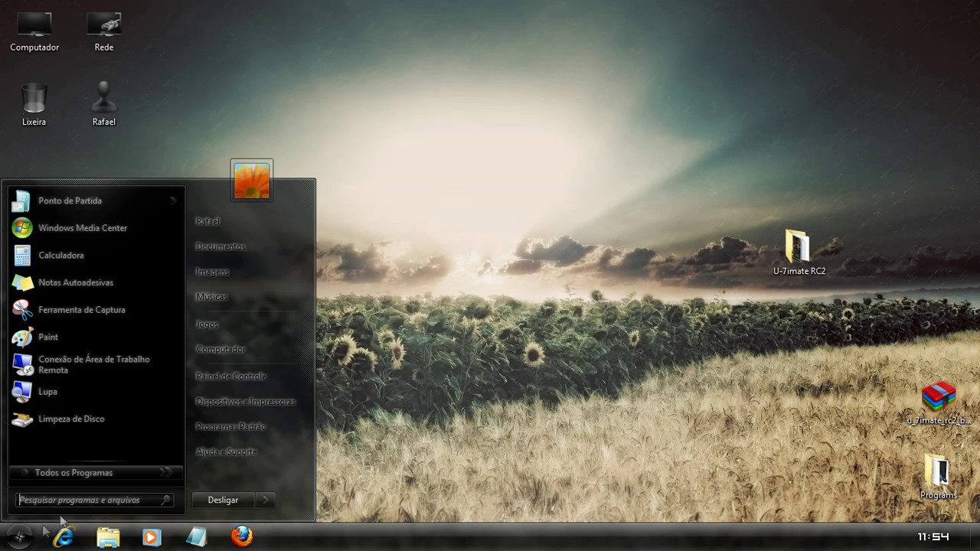
{"action": "left_click", "coordinate": [259, 349]}
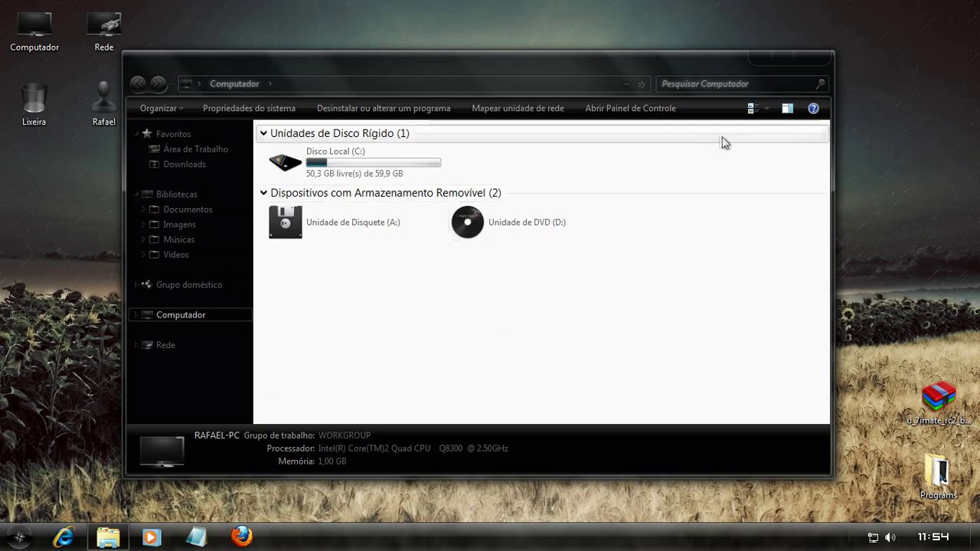
{"action": "left_click", "coordinate": [811, 57]}
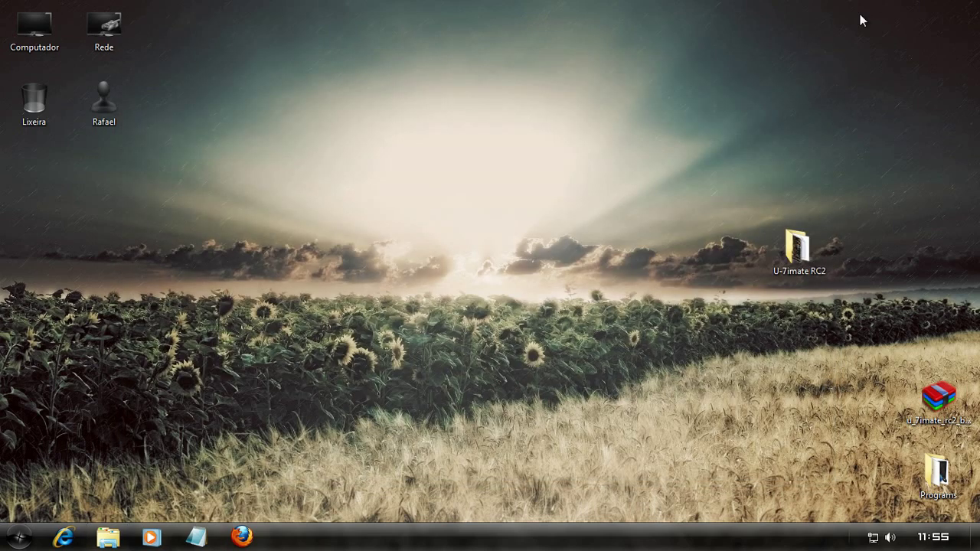
Paste the 7 Pinned Items Icon ChangeR folder into the desktop's Programs folder and take ownership of its 7PinnedItemsIconChangeR application.
{"action": "double_click", "coordinate": [934, 482]}
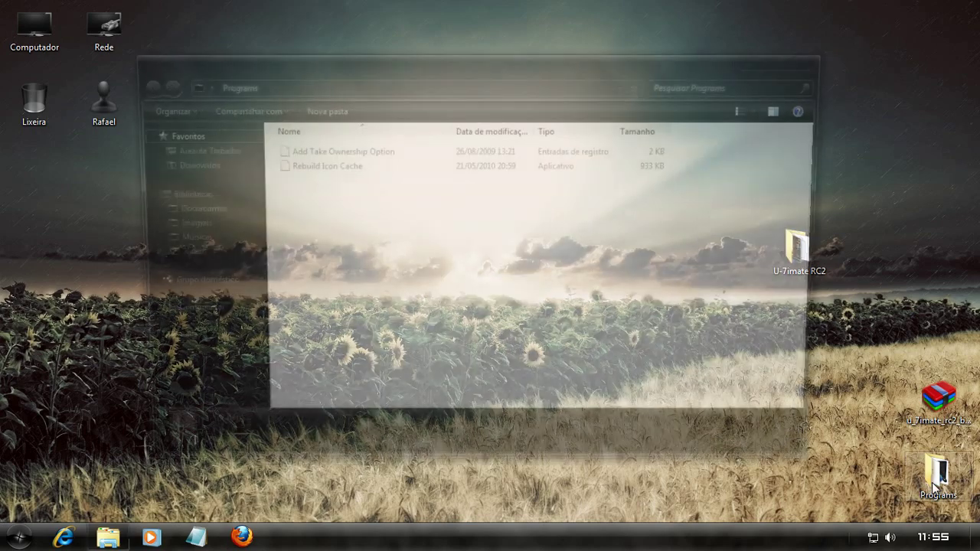
{"action": "key", "text": "ctrl+v"}
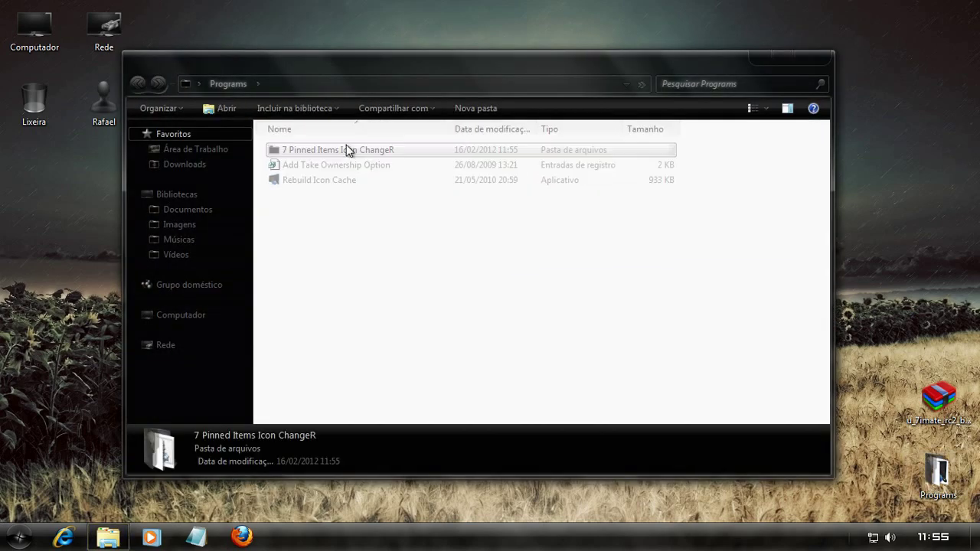
{"action": "double_click", "coordinate": [350, 150]}
{"action": "left_click", "coordinate": [337, 152]}
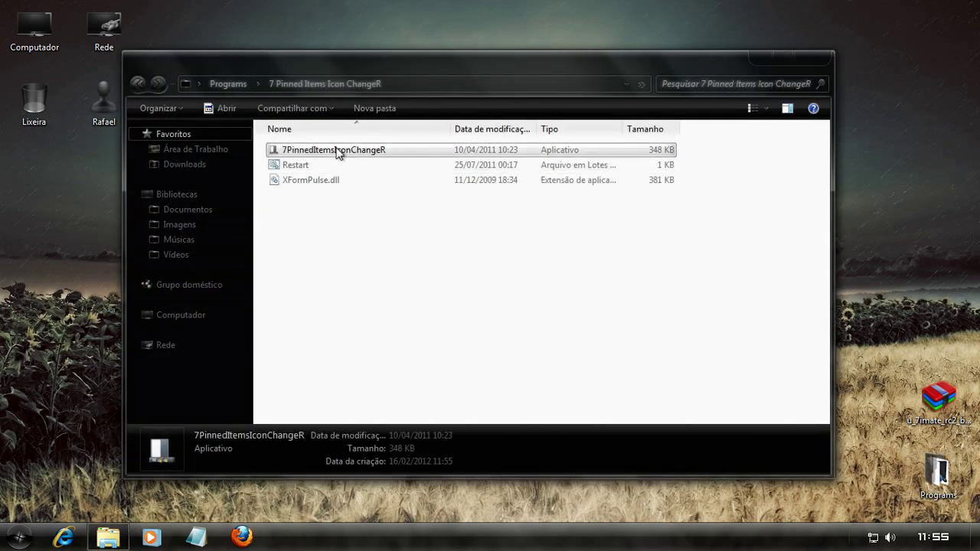
{"action": "right_click", "coordinate": [419, 151]}
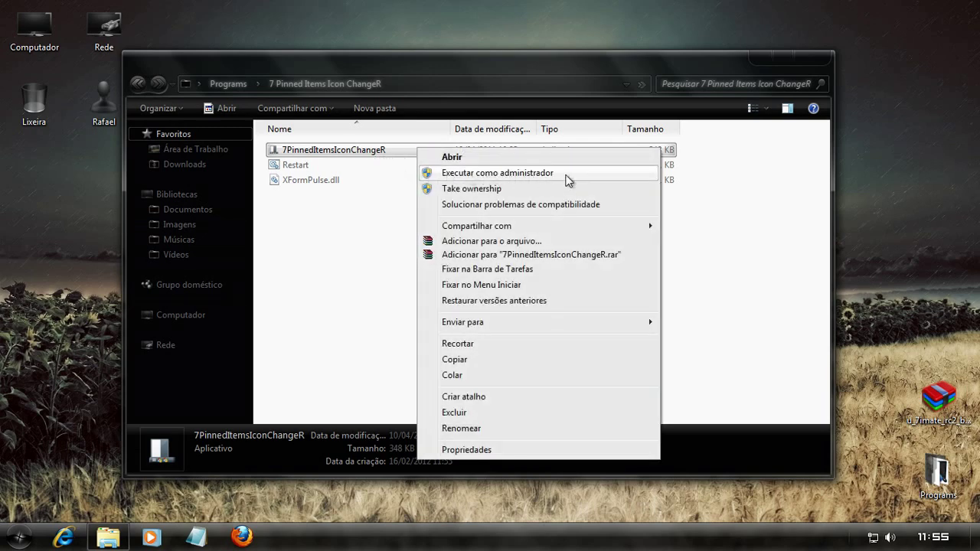
{"action": "left_click", "coordinate": [451, 188]}
{"action": "key", "text": "BackSpace"}
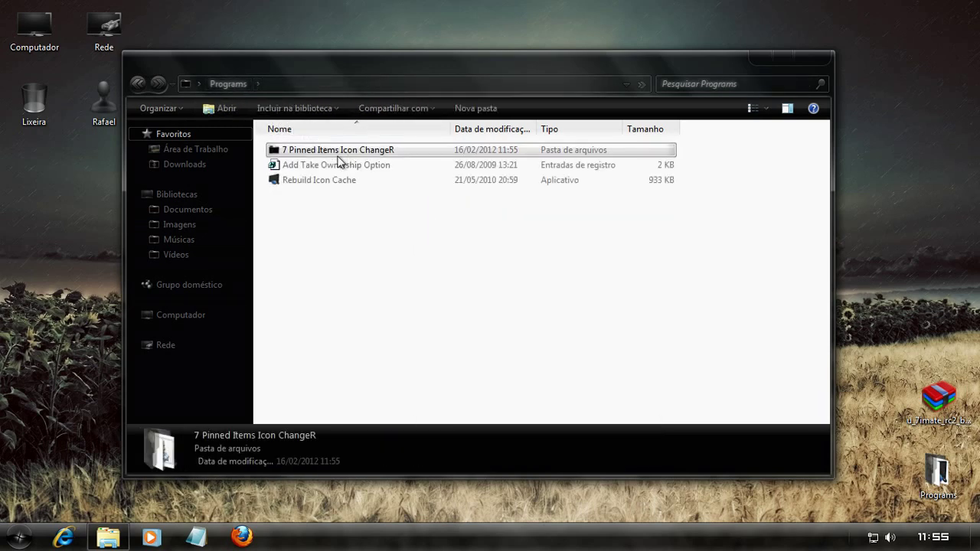
Run 7PinnedItemsIconChangeR as administrator from its folder and close the folder window.
{"action": "double_click", "coordinate": [333, 151]}
{"action": "left_click", "coordinate": [354, 152]}
{"action": "right_click", "coordinate": [352, 152]}
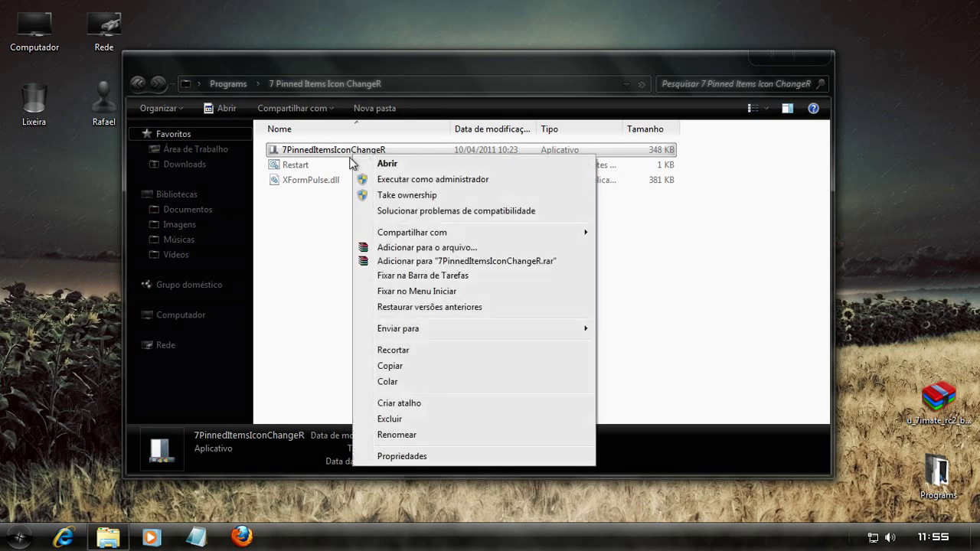
{"action": "left_click", "coordinate": [482, 184]}
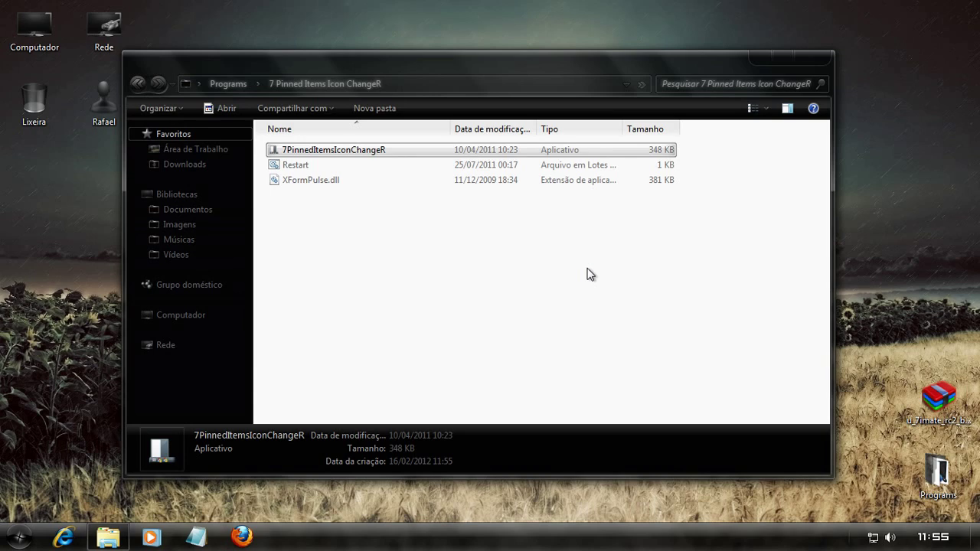
{"action": "left_click", "coordinate": [815, 61]}
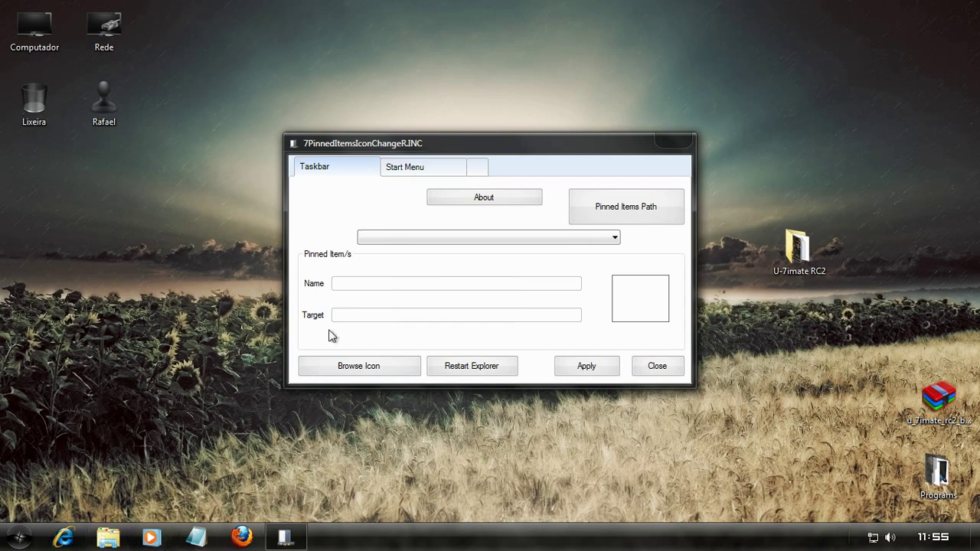
Apply the IE9 icon from U-7imate RC2's Icons\Aplications folder to the Internet Explorer taskbar item.
{"action": "left_click", "coordinate": [418, 238]}
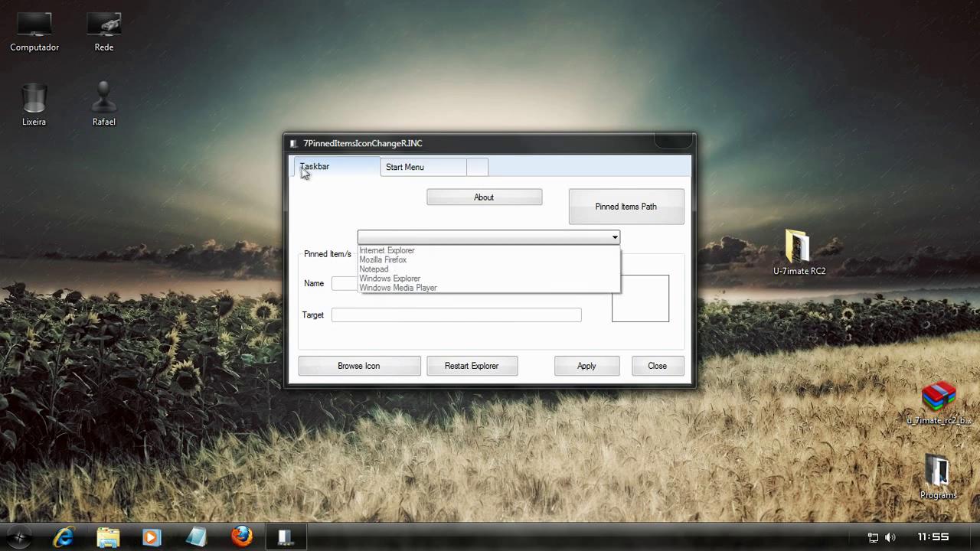
{"action": "left_click", "coordinate": [426, 251]}
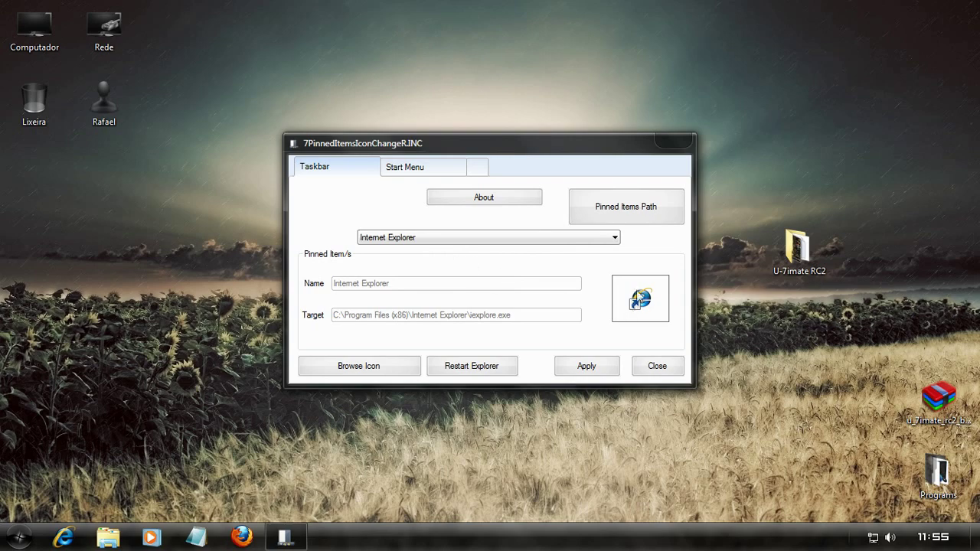
{"action": "left_click", "coordinate": [357, 371]}
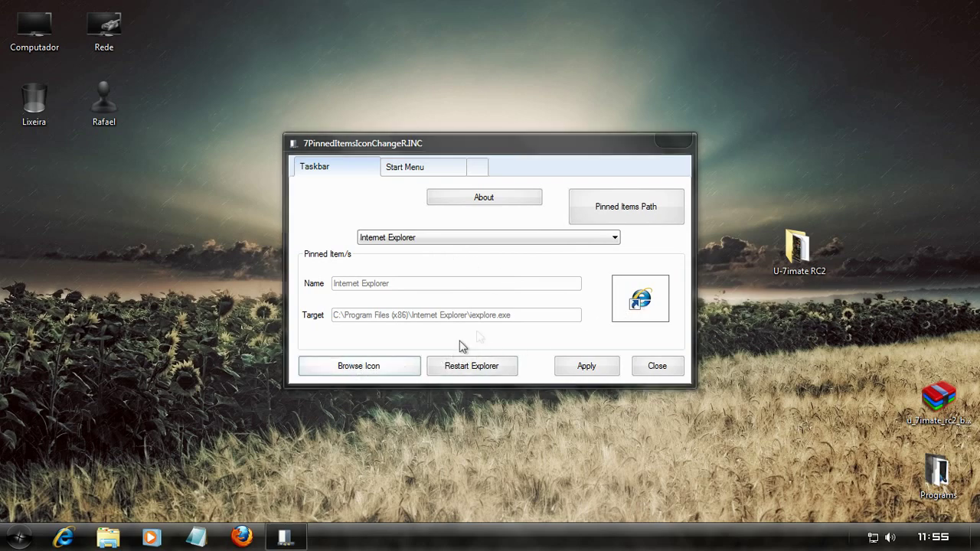
{"action": "left_click_drag", "start_coordinate": [295, 150], "coordinate": [173, 65]}
{"action": "left_click", "coordinate": [242, 168]}
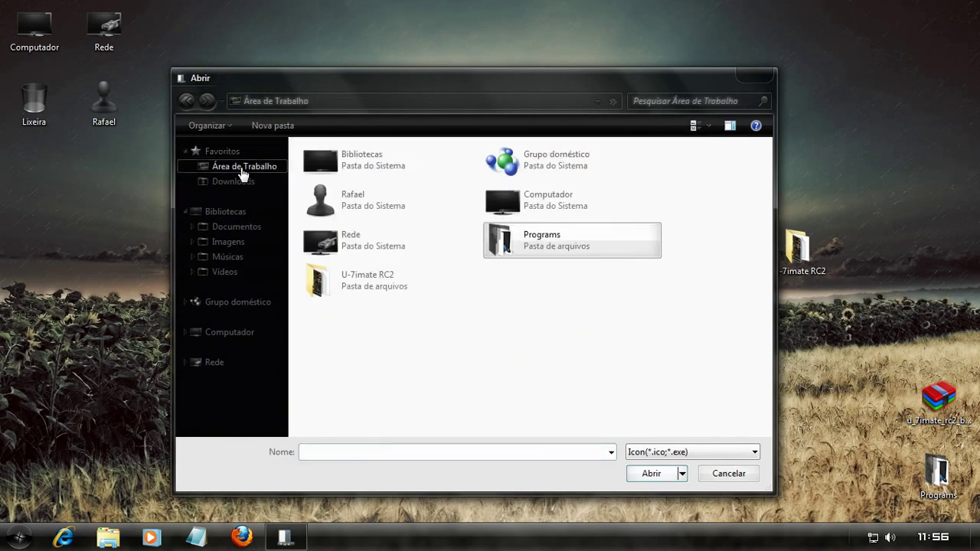
{"action": "double_click", "coordinate": [391, 281]}
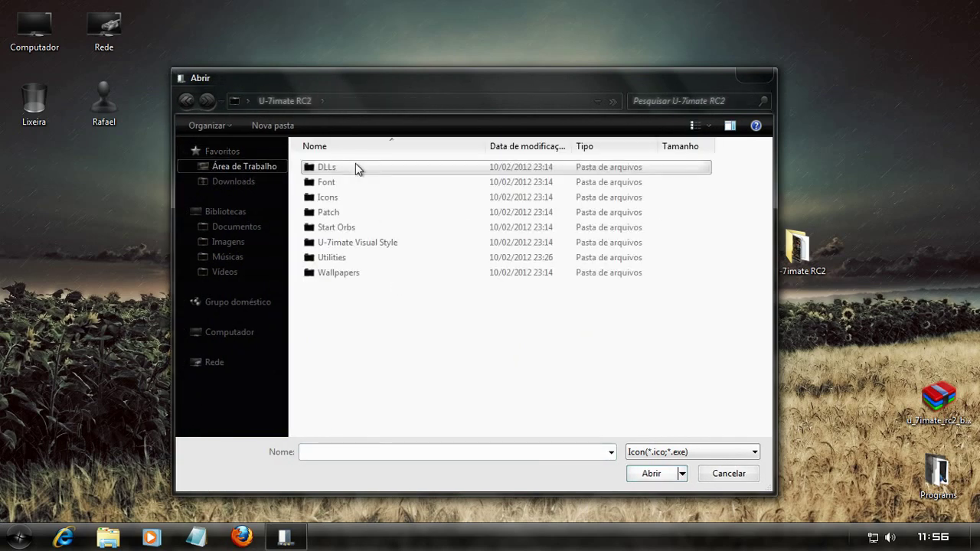
{"action": "double_click", "coordinate": [370, 197]}
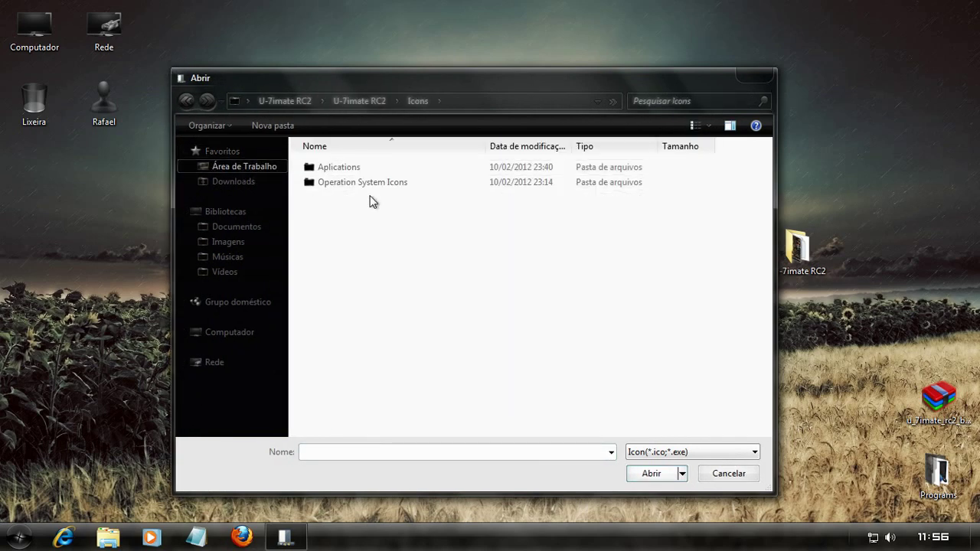
{"action": "double_click", "coordinate": [368, 168]}
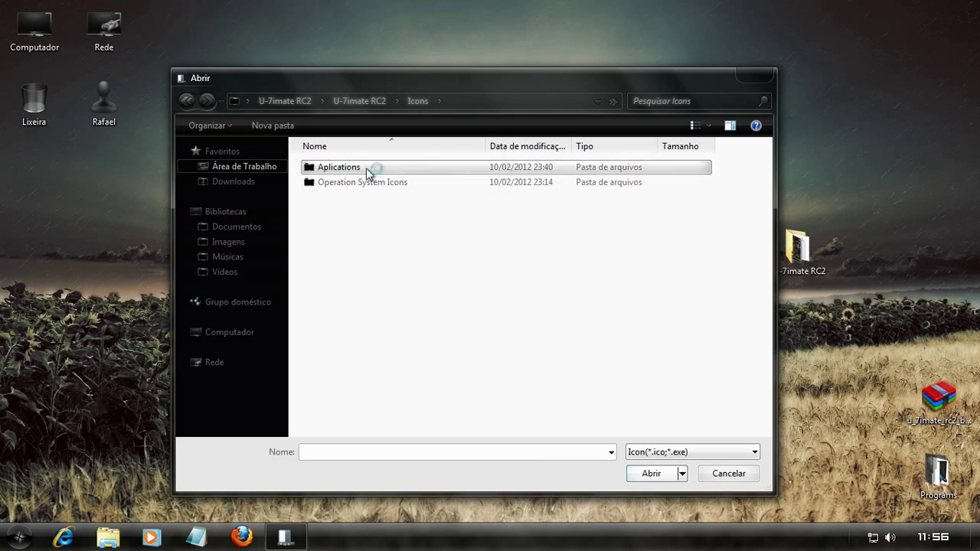
{"action": "left_click", "coordinate": [668, 201]}
{"action": "double_click", "coordinate": [667, 201]}
{"action": "left_click", "coordinate": [591, 368]}
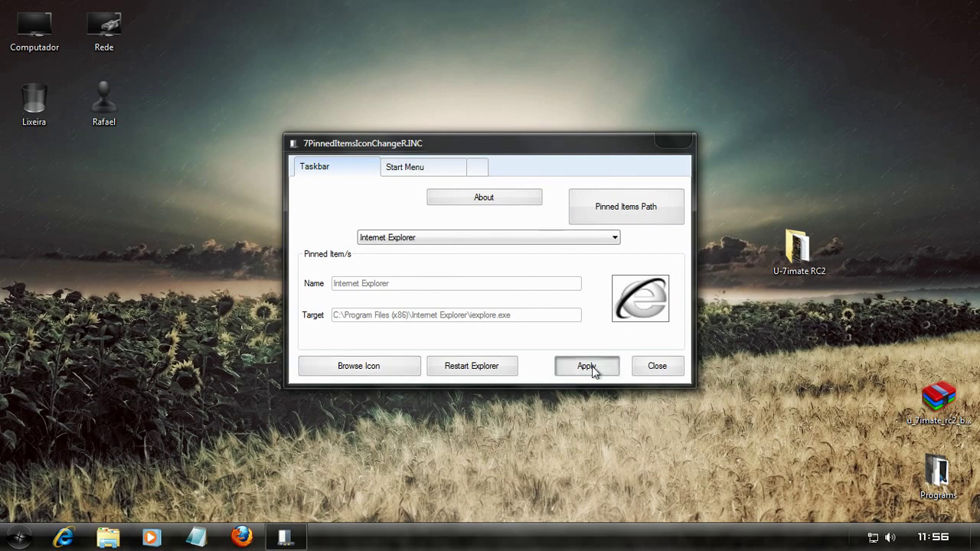
Apply the Firefox icon from the Aplications folder to the Mozilla Firefox taskbar item.
{"action": "left_click", "coordinate": [437, 238]}
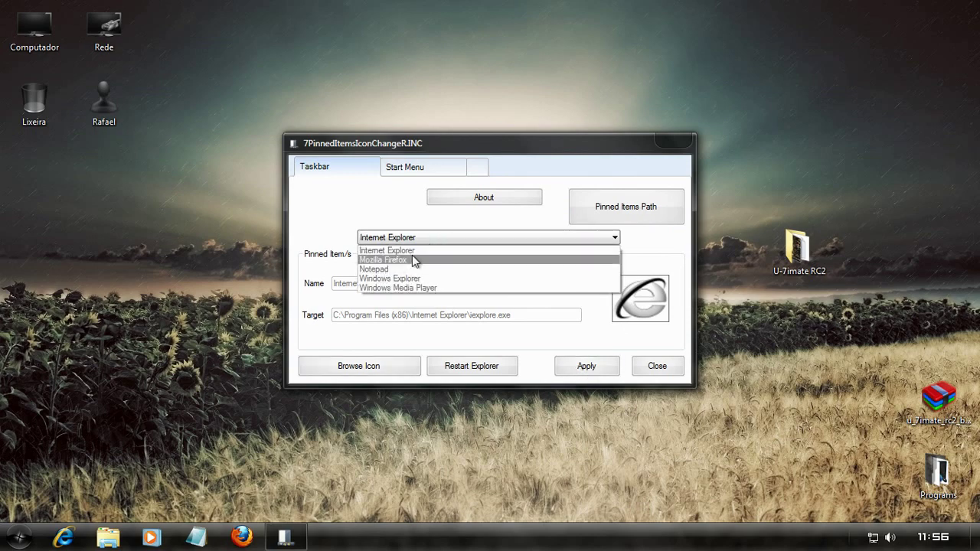
{"action": "left_click", "coordinate": [413, 255]}
{"action": "left_click", "coordinate": [372, 367]}
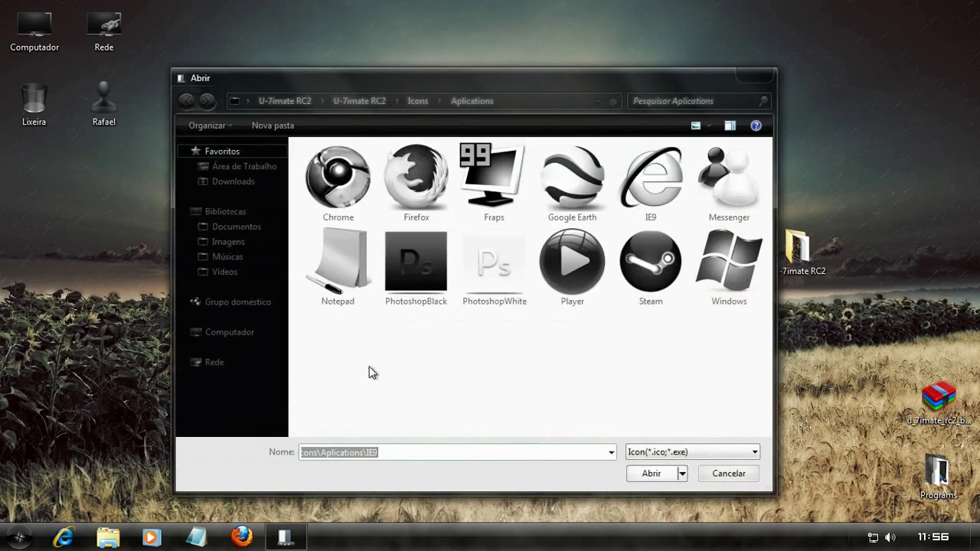
{"action": "double_click", "coordinate": [416, 178]}
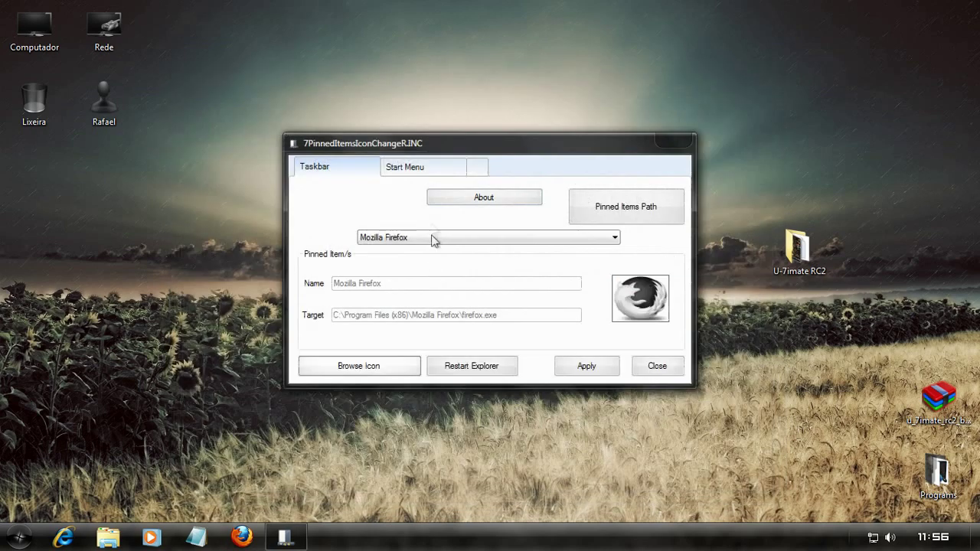
{"action": "left_click", "coordinate": [584, 366]}
Apply the Notepad icon from the Aplications folder to the Notepad taskbar item.
{"action": "left_click", "coordinate": [422, 236]}
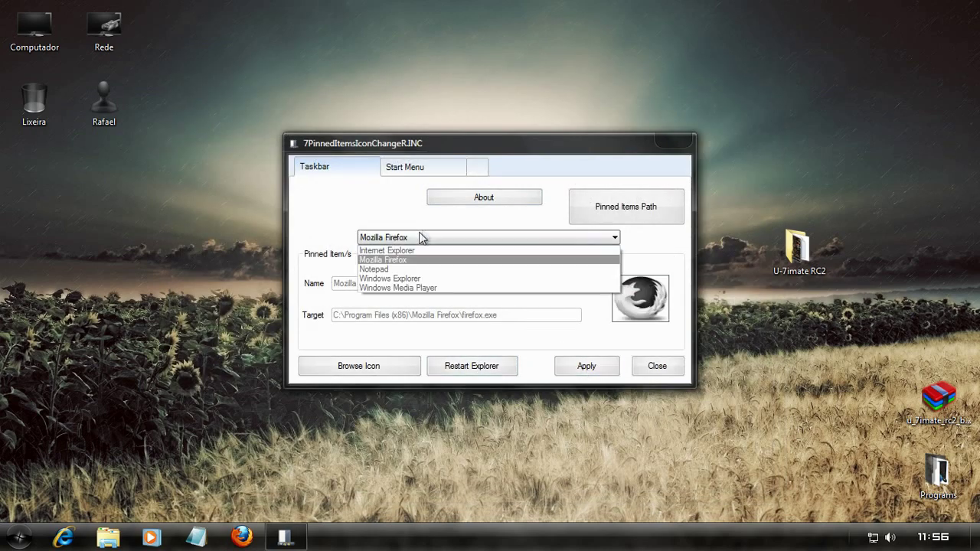
{"action": "left_click", "coordinate": [402, 266]}
{"action": "left_click", "coordinate": [362, 365]}
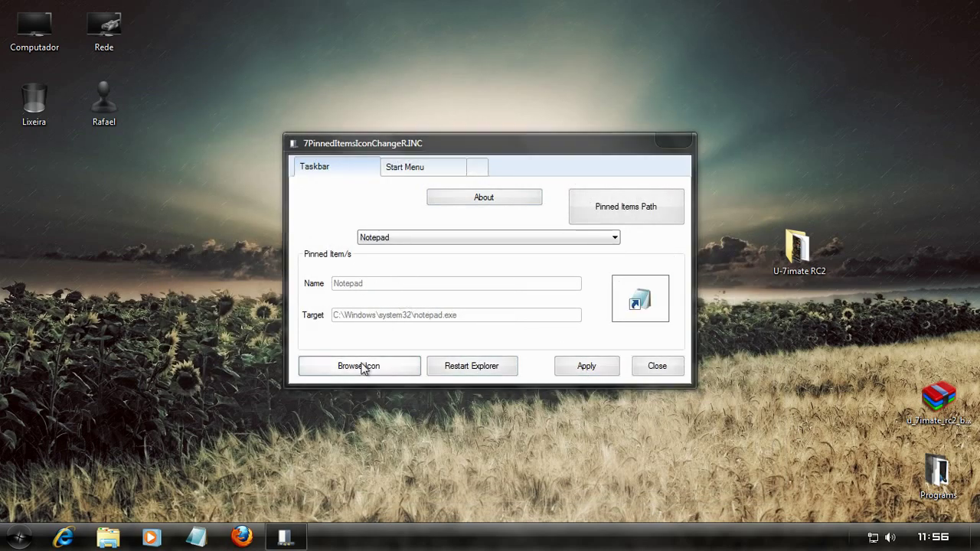
{"action": "left_click", "coordinate": [354, 266]}
{"action": "double_click", "coordinate": [355, 267]}
{"action": "left_click", "coordinate": [587, 365]}
{"action": "left_click", "coordinate": [363, 373]}
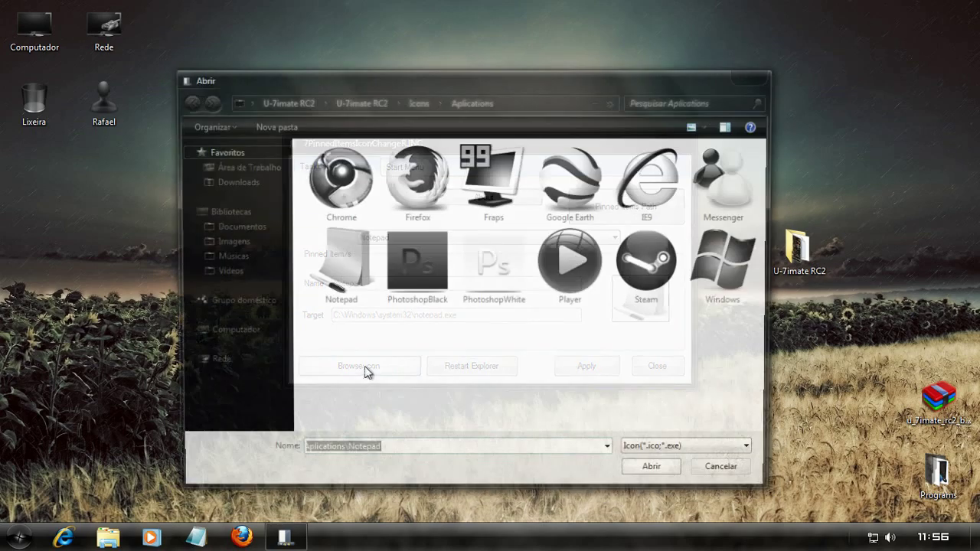
{"action": "left_click", "coordinate": [704, 468]}
Apply the Library icon from the Operation System Icons folder to the Windows Explorer taskbar item.
{"action": "left_click", "coordinate": [505, 242]}
{"action": "left_click", "coordinate": [419, 277]}
{"action": "left_click", "coordinate": [363, 373]}
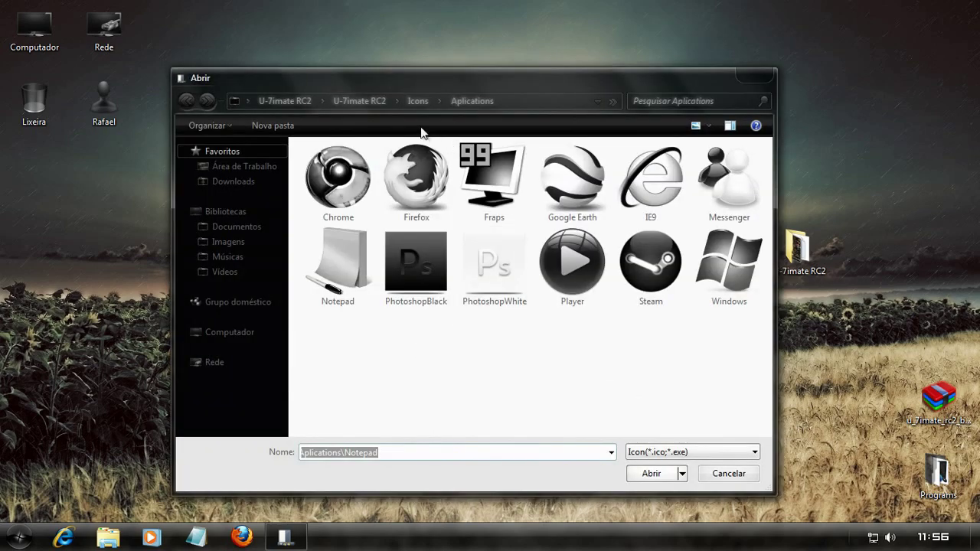
{"action": "left_click", "coordinate": [418, 101]}
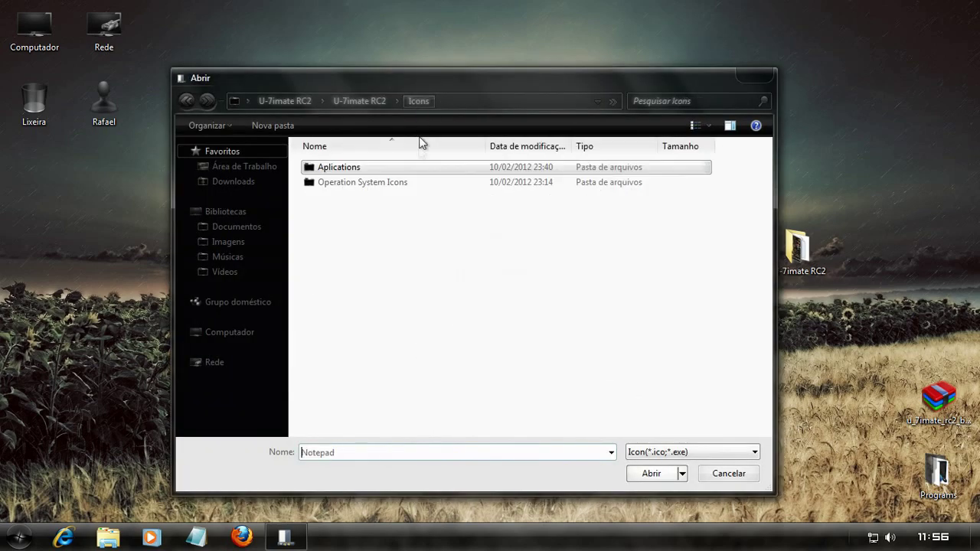
{"action": "double_click", "coordinate": [401, 180]}
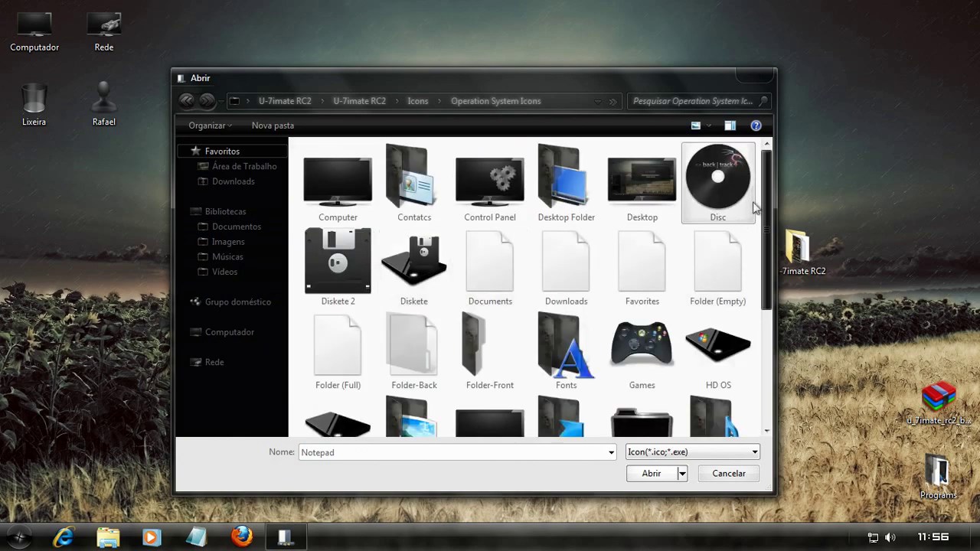
{"action": "scroll", "coordinate": [761, 241], "scroll_direction": "down", "scroll_amount": 3}
{"action": "left_click_drag", "start_coordinate": [761, 241], "coordinate": [765, 337]}
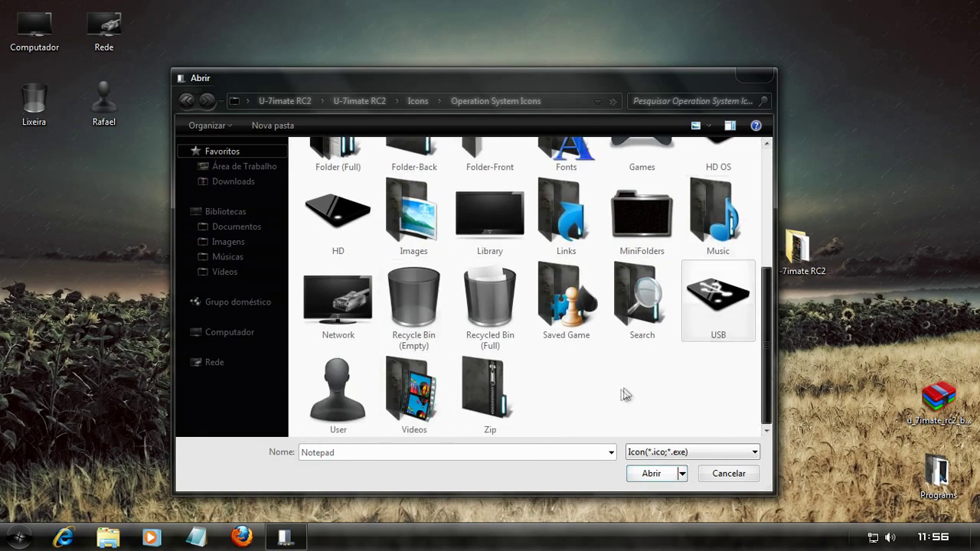
{"action": "double_click", "coordinate": [485, 203]}
{"action": "left_click", "coordinate": [591, 367]}
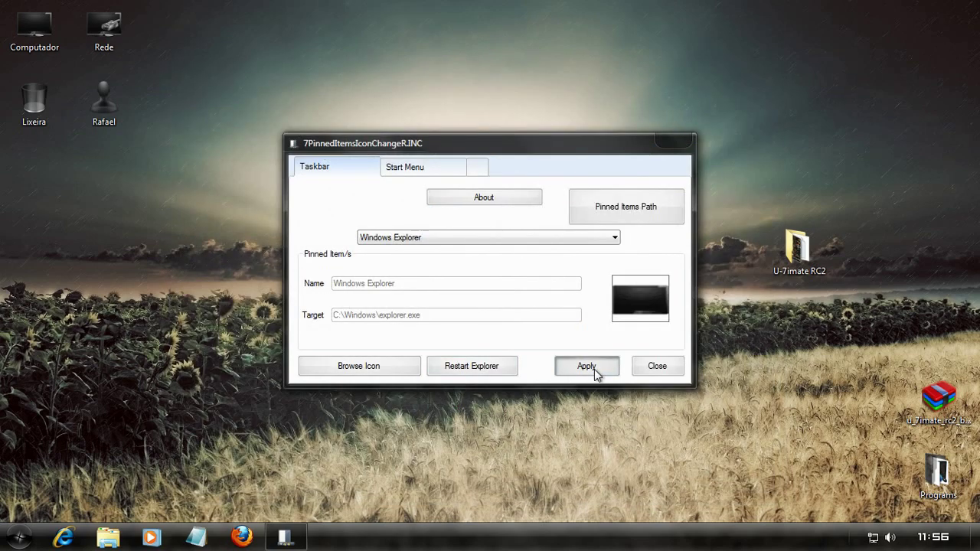
Apply the Player icon from the Aplications folder to the Windows Media Player taskbar item.
{"action": "left_click", "coordinate": [432, 239]}
{"action": "left_click", "coordinate": [419, 286]}
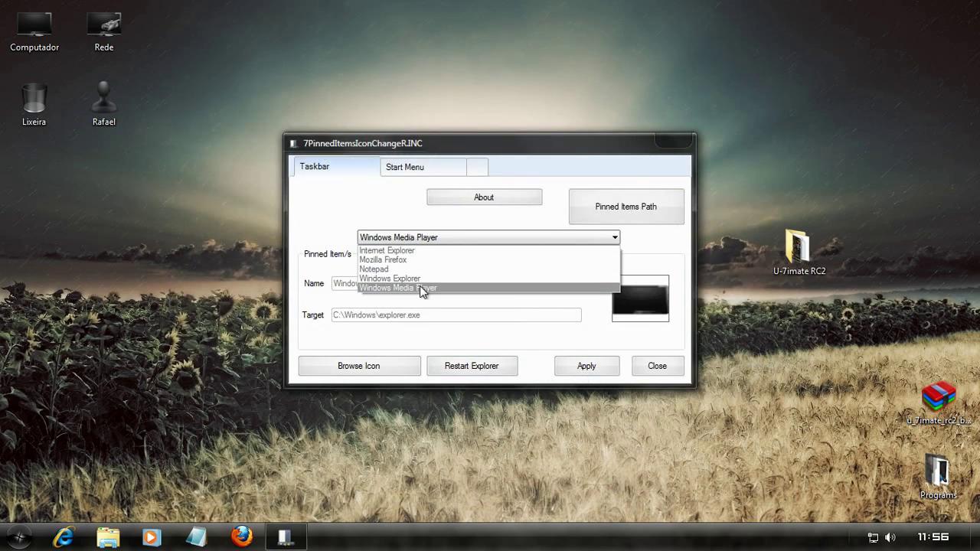
{"action": "left_click", "coordinate": [359, 367]}
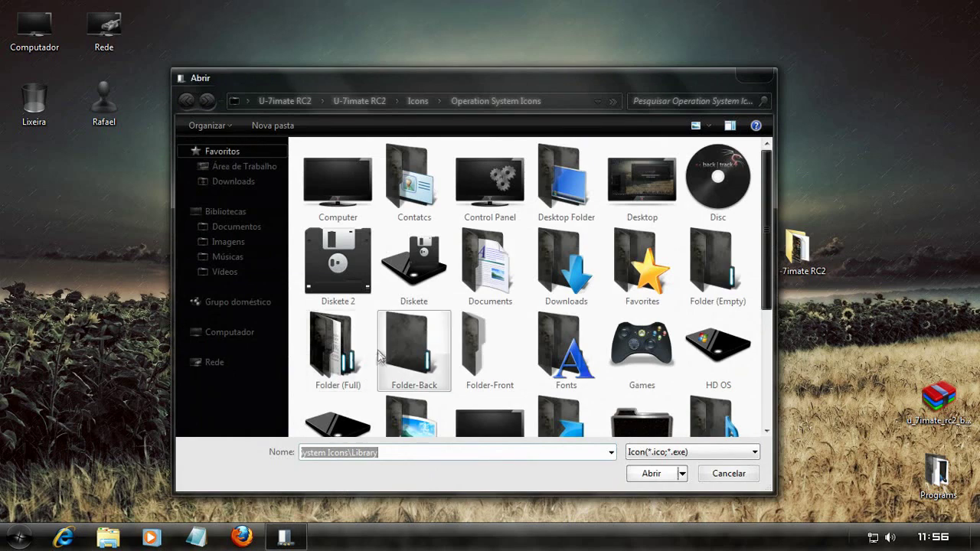
{"action": "left_click", "coordinate": [419, 105]}
{"action": "double_click", "coordinate": [382, 164]}
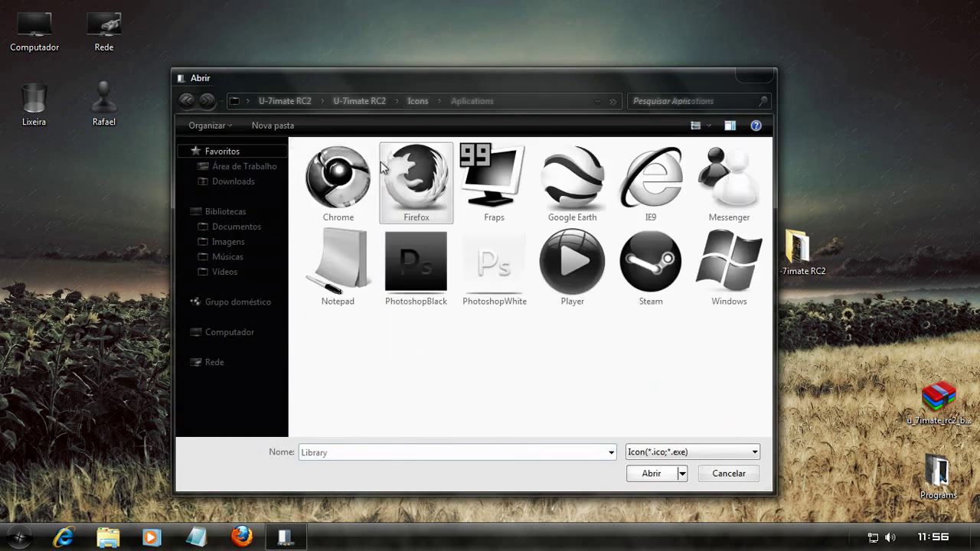
{"action": "double_click", "coordinate": [571, 295]}
{"action": "left_click", "coordinate": [565, 370]}
Restart Explorer from the icon changer, close the Bibliotecas window, and check the pinned items in the Start menu.
{"action": "left_click", "coordinate": [469, 367]}
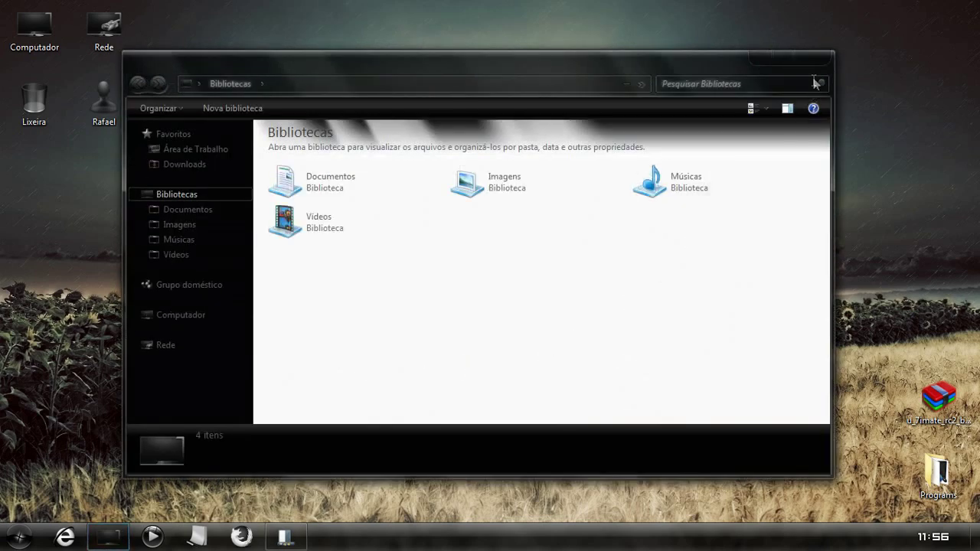
{"action": "left_click", "coordinate": [817, 65]}
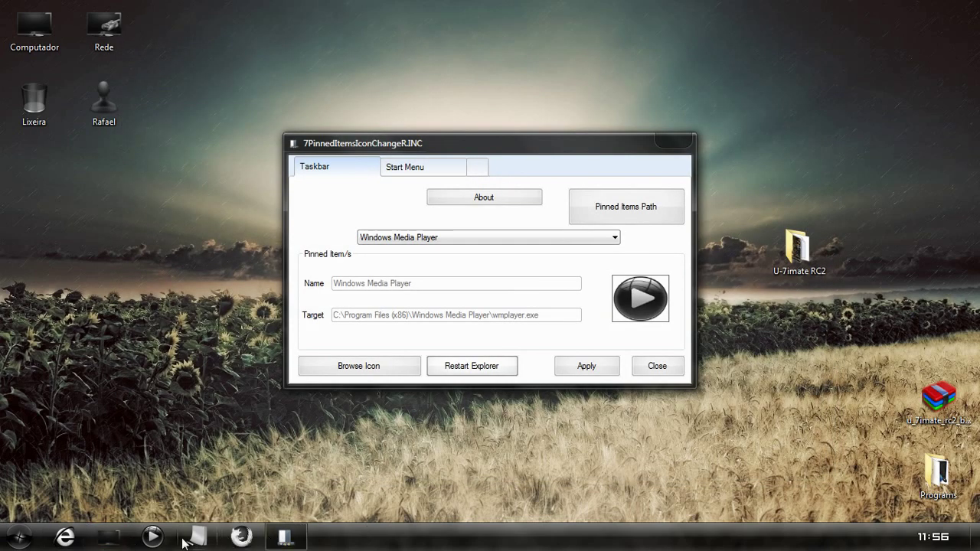
{"action": "left_click", "coordinate": [16, 540]}
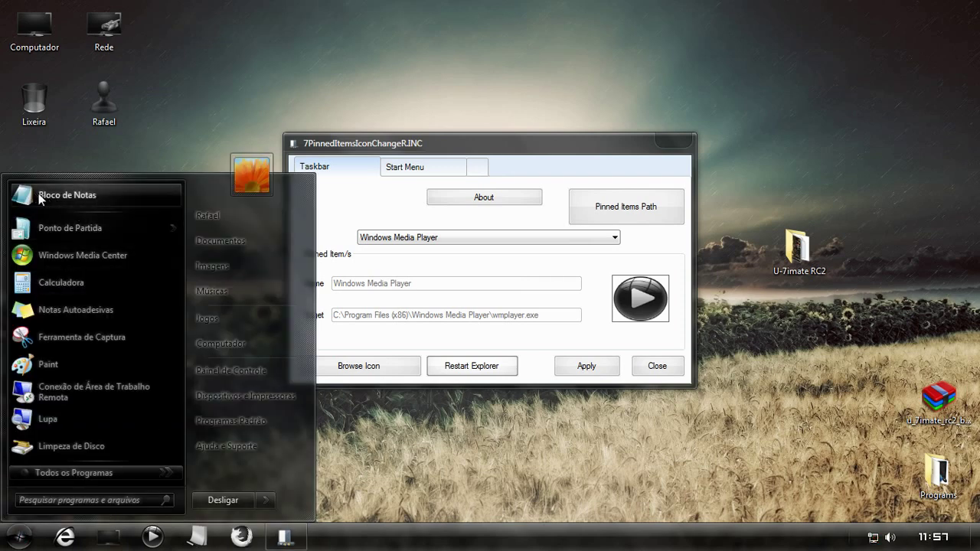
Apply the Notepad icon from the Aplications folder to the Notepad item pinned in the Start menu.
{"action": "left_click", "coordinate": [422, 169]}
{"action": "left_click", "coordinate": [459, 197]}
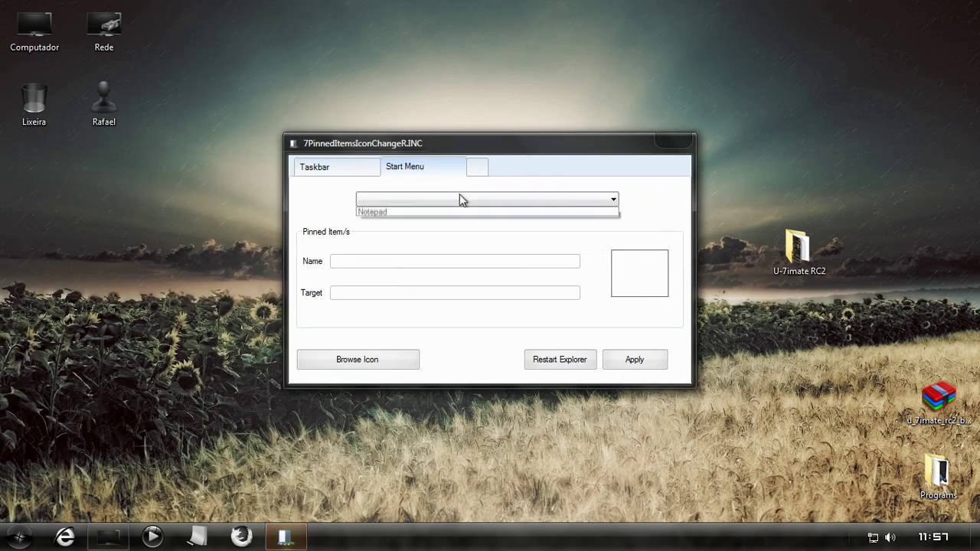
{"action": "left_click", "coordinate": [389, 214]}
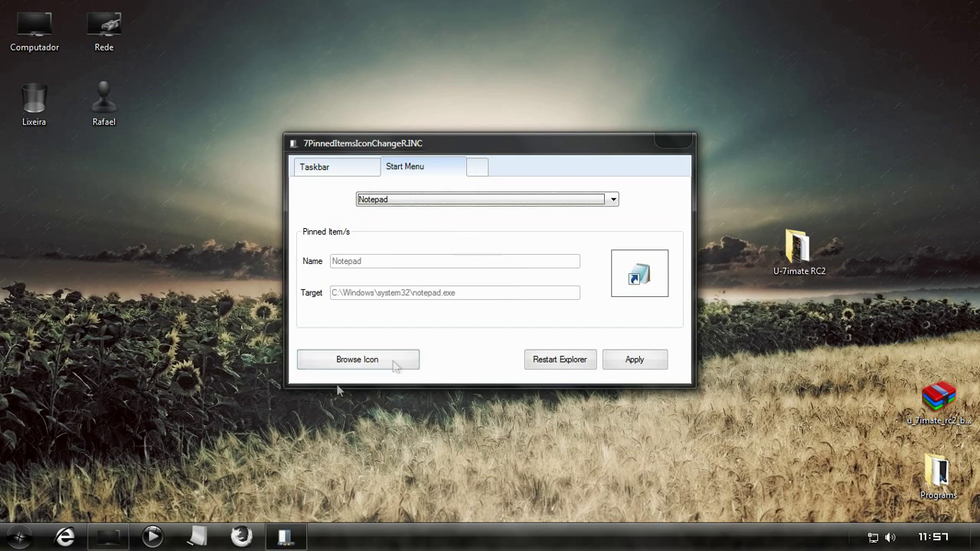
{"action": "left_click", "coordinate": [19, 534]}
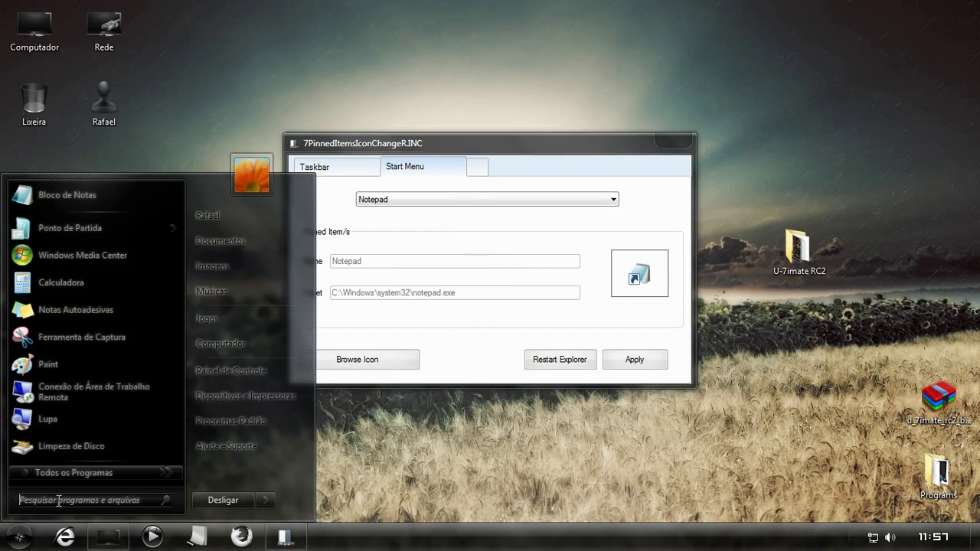
{"action": "left_click", "coordinate": [459, 255]}
{"action": "left_click", "coordinate": [355, 364]}
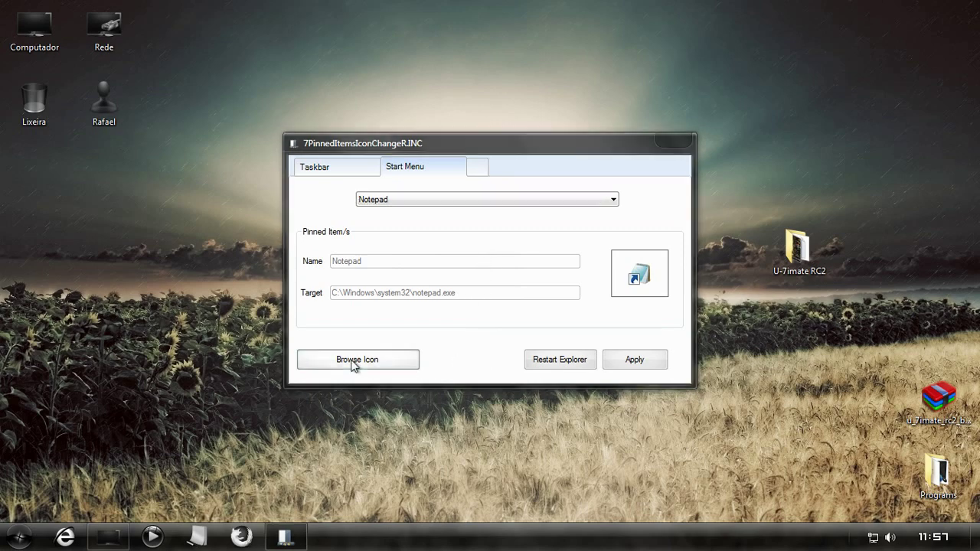
{"action": "double_click", "coordinate": [343, 264]}
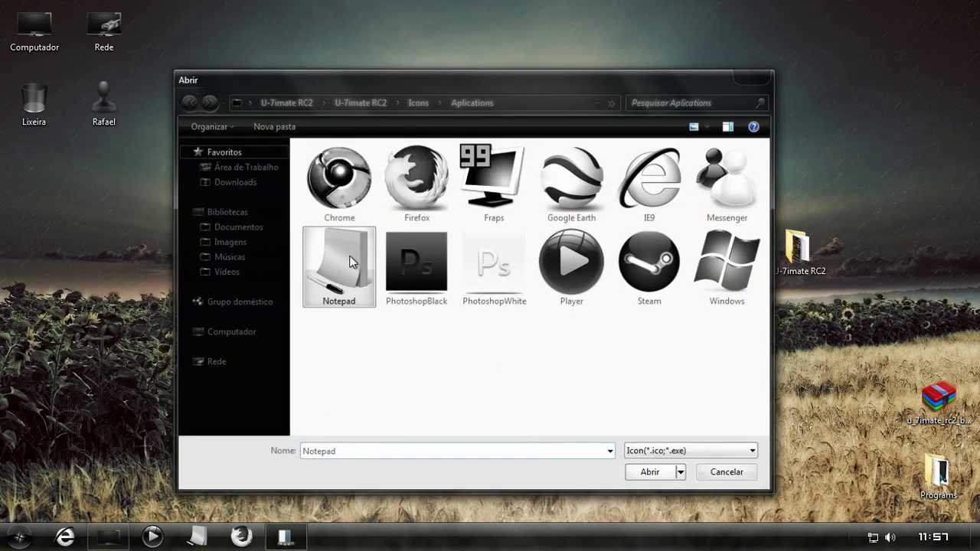
{"action": "left_click", "coordinate": [625, 363]}
Restart Explorer from the icon changer, close the Bibliotecas and icon changer windows, and check the Start menu icon.
{"action": "left_click", "coordinate": [559, 363]}
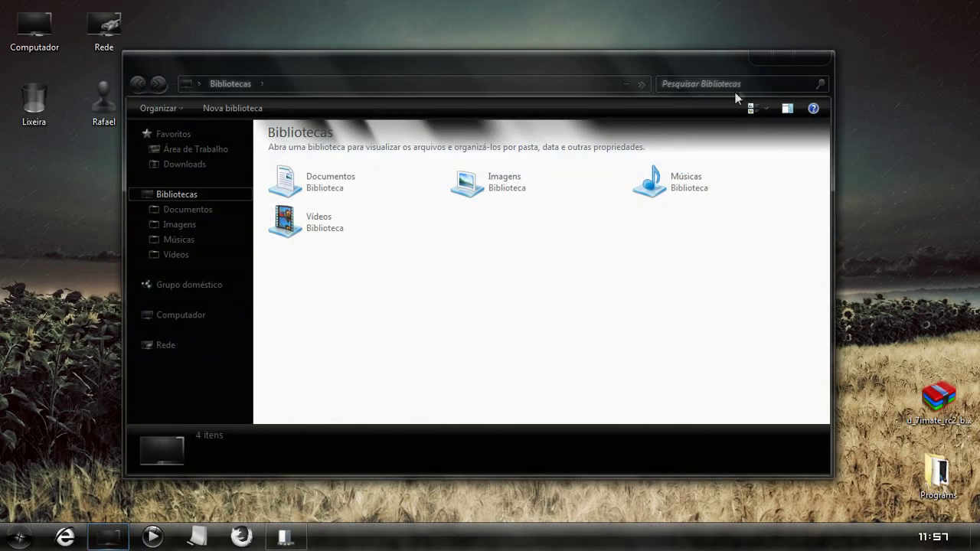
{"action": "left_click", "coordinate": [812, 57]}
{"action": "left_click", "coordinate": [678, 142]}
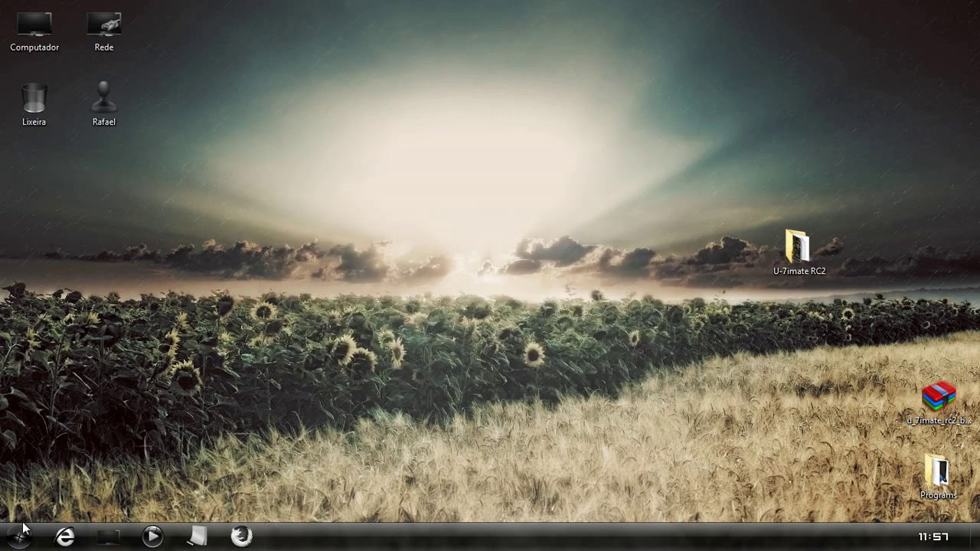
{"action": "left_click", "coordinate": [19, 536]}
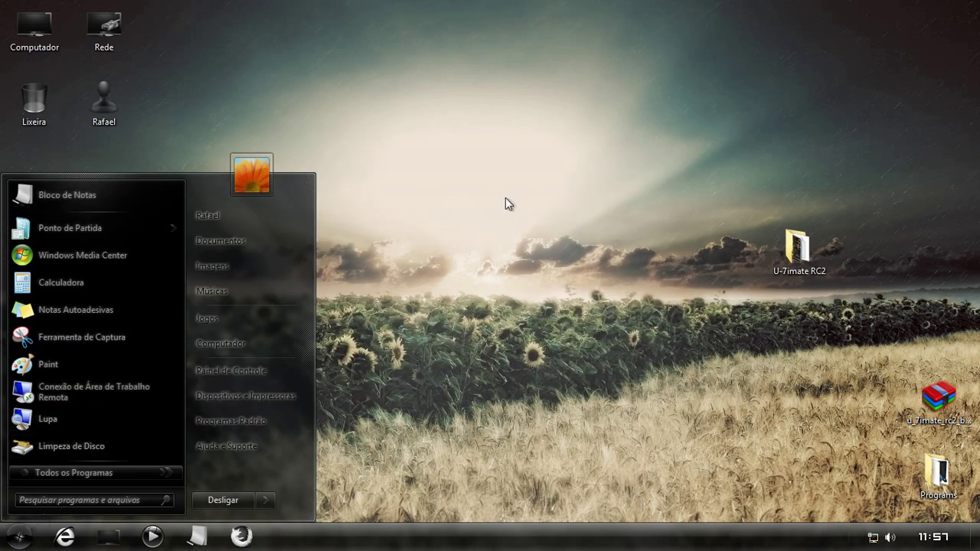
Apply the U-7imate Black No User Picture Centered Taskbar theme from the desktop's personalization settings.
{"action": "left_click", "coordinate": [462, 329]}
{"action": "right_click", "coordinate": [357, 239]}
{"action": "left_click", "coordinate": [421, 389]}
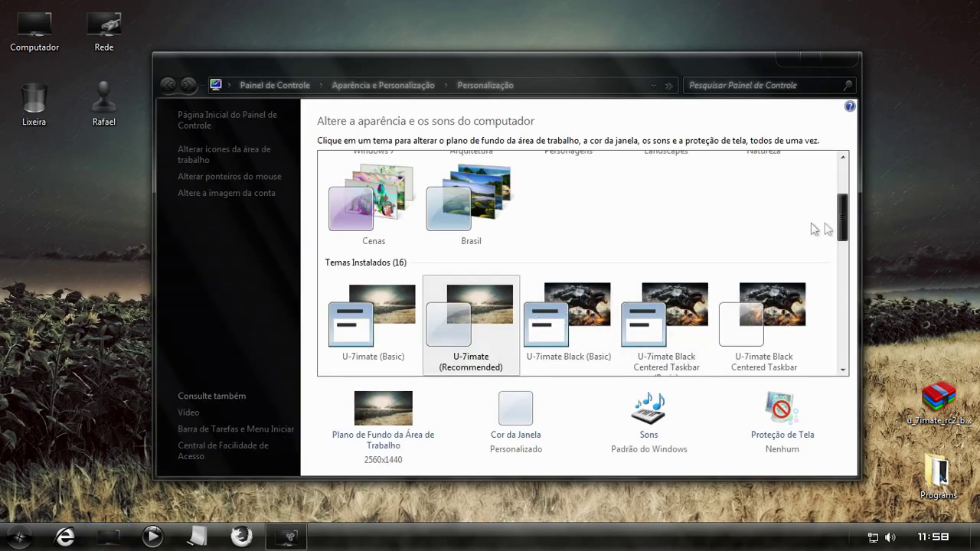
{"action": "left_click_drag", "start_coordinate": [842, 229], "coordinate": [848, 271]}
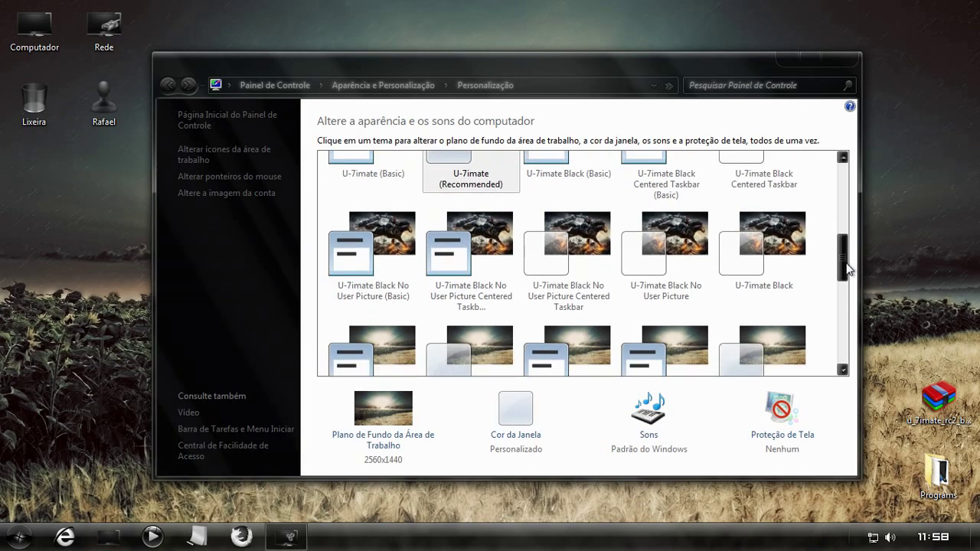
{"action": "left_click", "coordinate": [563, 243]}
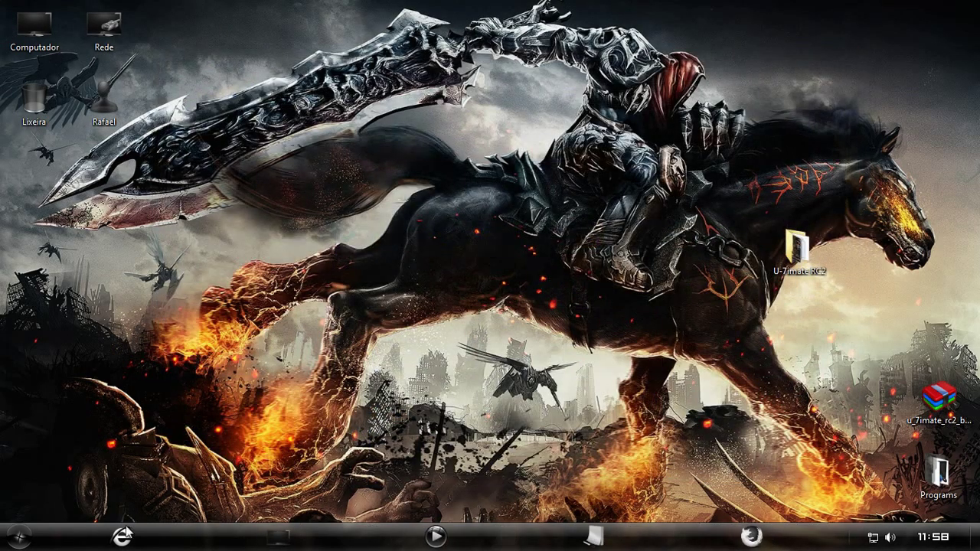
Open the user's personal folder from the Start menu, display its contents as large icons, and close the window.
{"action": "left_click", "coordinate": [18, 538]}
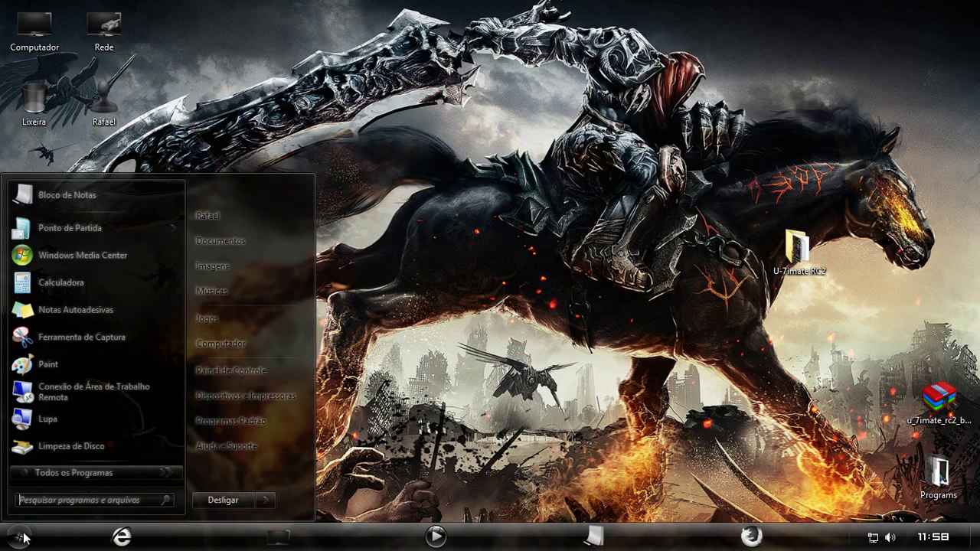
{"action": "left_click", "coordinate": [250, 221]}
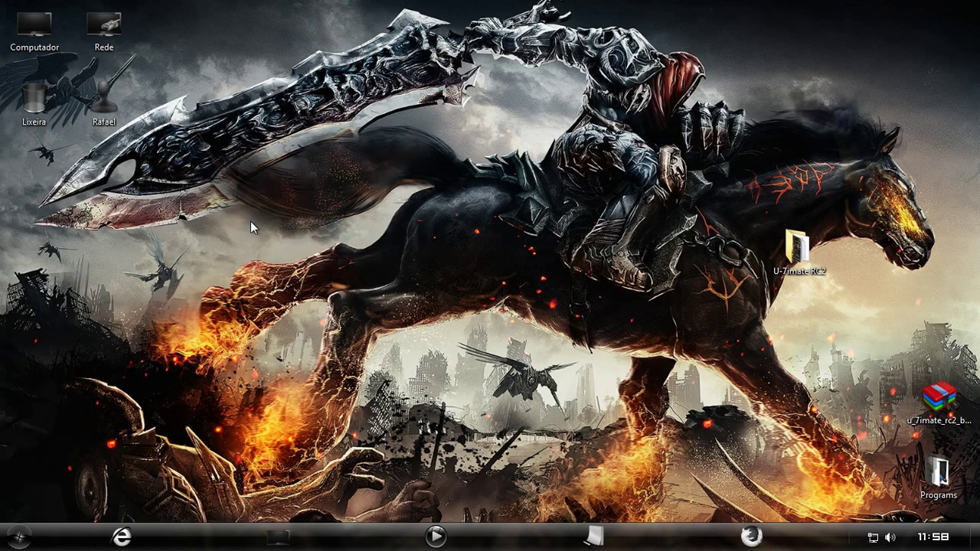
{"action": "right_click", "coordinate": [505, 262]}
{"action": "mouse_move", "coordinate": [539, 267]}
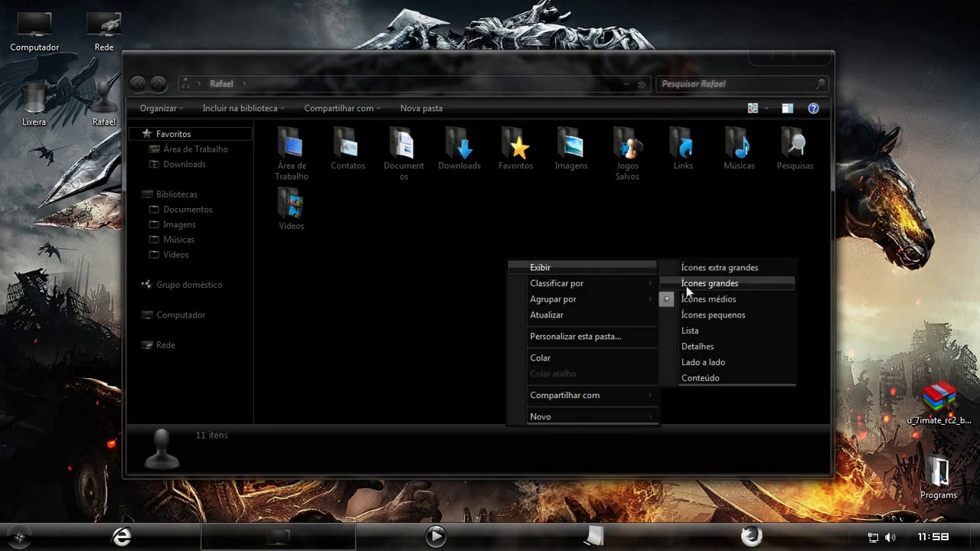
{"action": "left_click", "coordinate": [699, 285]}
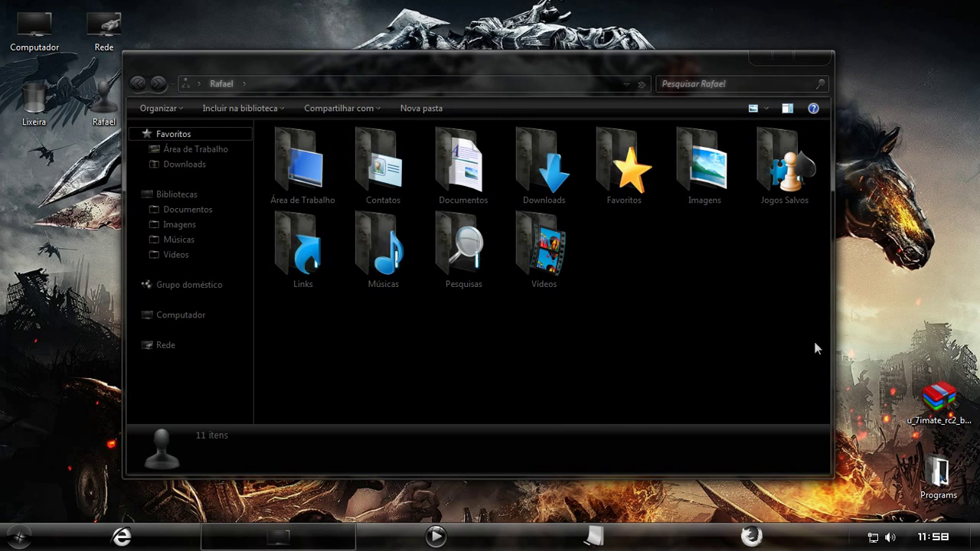
{"action": "left_click_drag", "start_coordinate": [730, 66], "coordinate": [815, 66]}
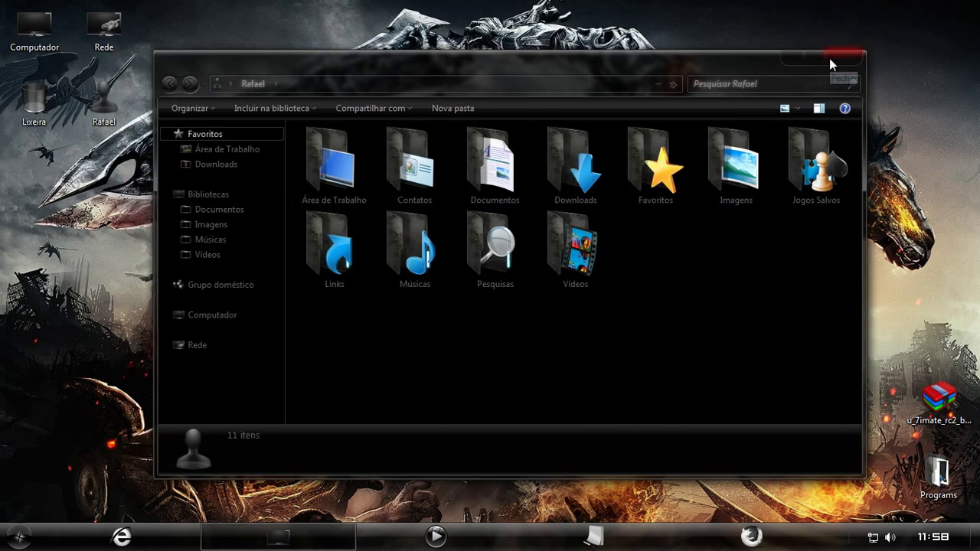
{"action": "left_click", "coordinate": [829, 58]}
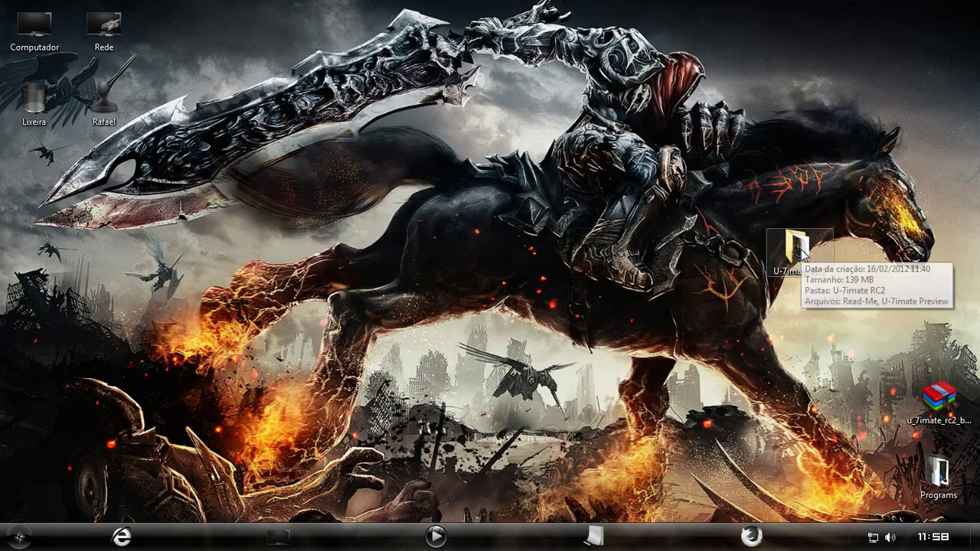
Open the bge configuration file from the Black Glass Enhanced v0.5 folder inside the U-7imate RC2 Utilities folder.
{"action": "double_click", "coordinate": [800, 249]}
{"action": "double_click", "coordinate": [403, 151]}
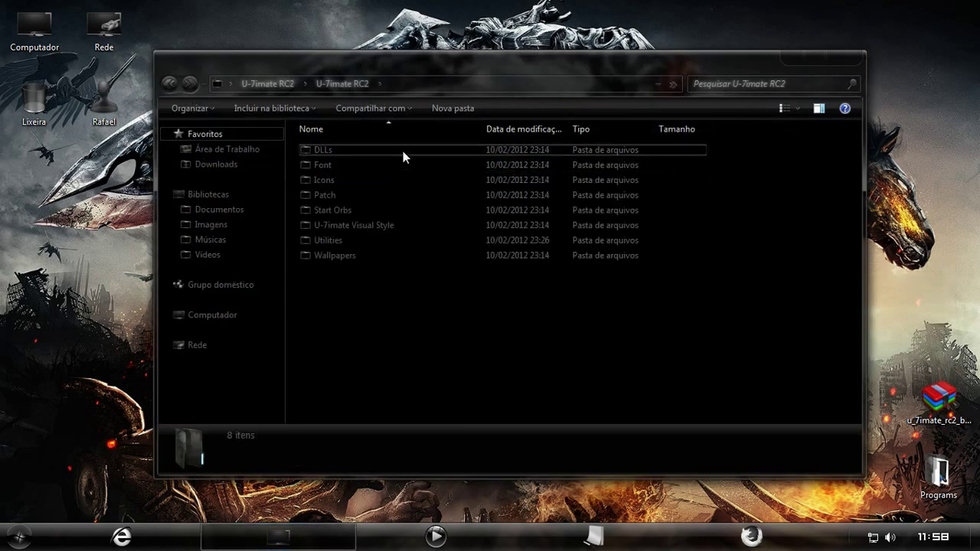
{"action": "double_click", "coordinate": [356, 240]}
{"action": "left_click", "coordinate": [362, 153]}
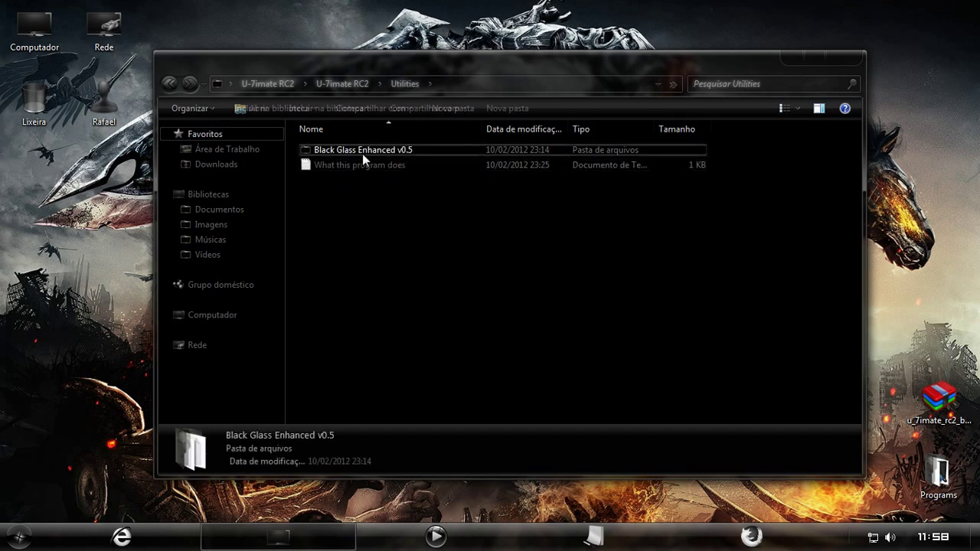
{"action": "double_click", "coordinate": [362, 153]}
{"action": "double_click", "coordinate": [362, 153]}
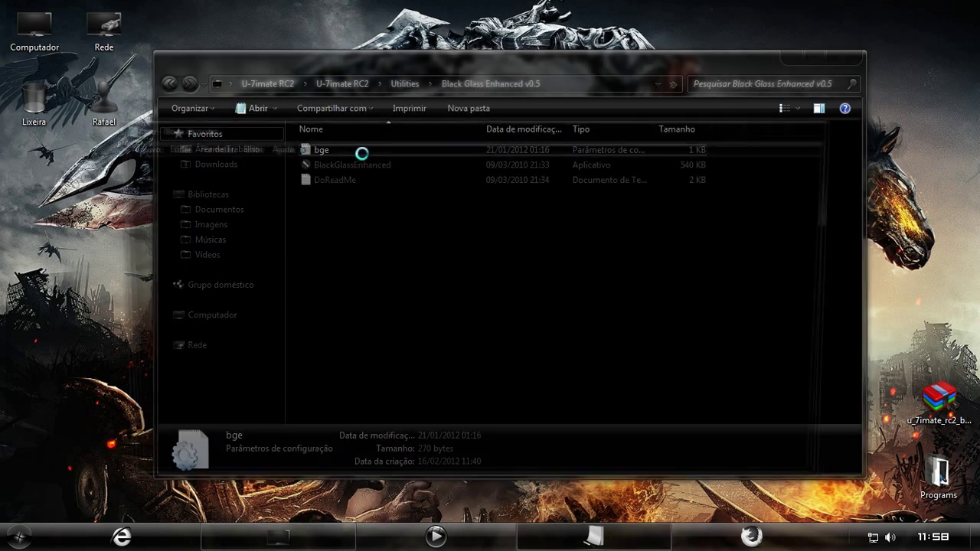
Examine the process list in the bge file and close it without changes.
{"action": "left_click_drag", "start_coordinate": [253, 291], "coordinate": [179, 216]}
{"action": "key", "text": "ctrl+a"}
{"action": "left_click", "coordinate": [276, 237]}
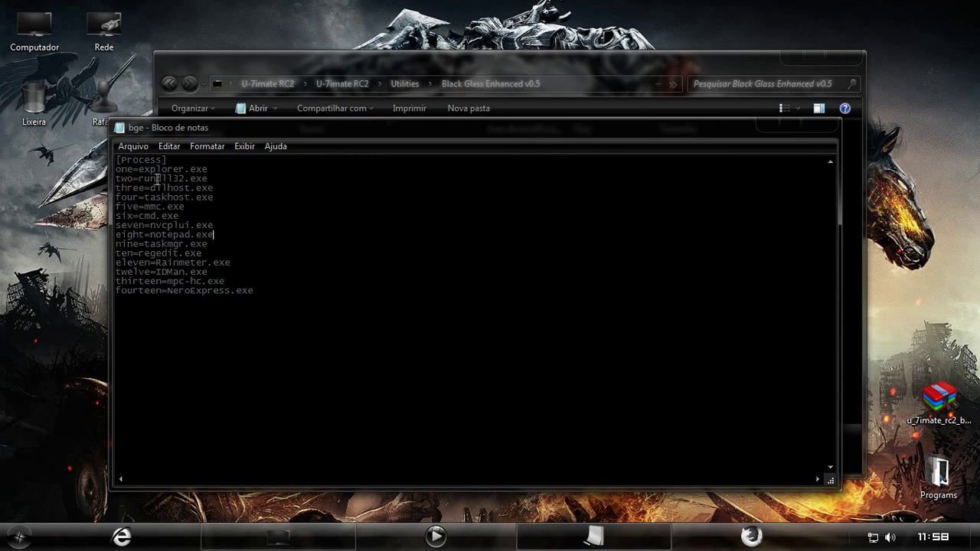
{"action": "left_click_drag", "start_coordinate": [142, 169], "coordinate": [224, 281]}
{"action": "left_click", "coordinate": [215, 197]}
{"action": "left_click", "coordinate": [305, 299]}
{"action": "left_click", "coordinate": [813, 129]}
Run the BlackGlassEnhanced application from the Black Glass Enhanced v0.5 folder.
{"action": "left_click", "coordinate": [419, 166]}
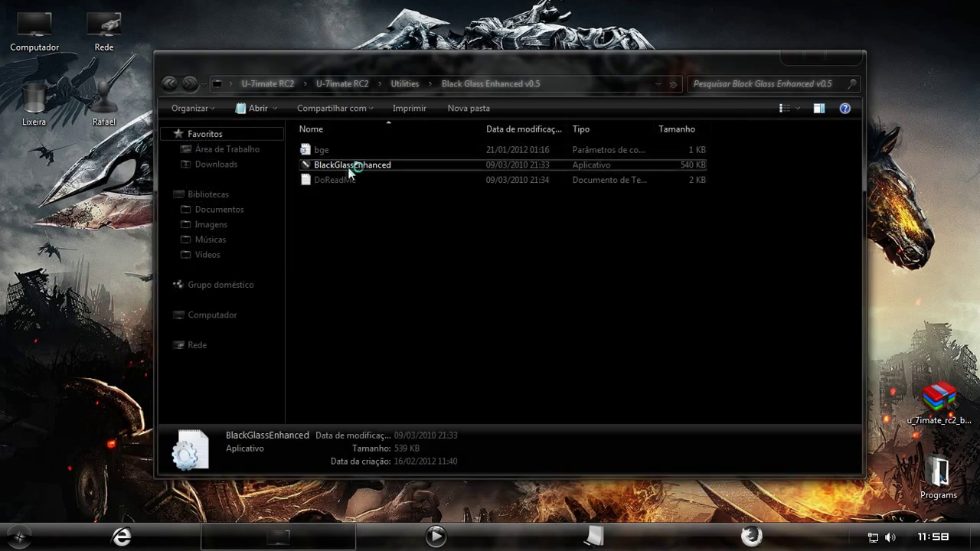
{"action": "right_click", "coordinate": [427, 173]}
{"action": "left_click", "coordinate": [490, 191]}
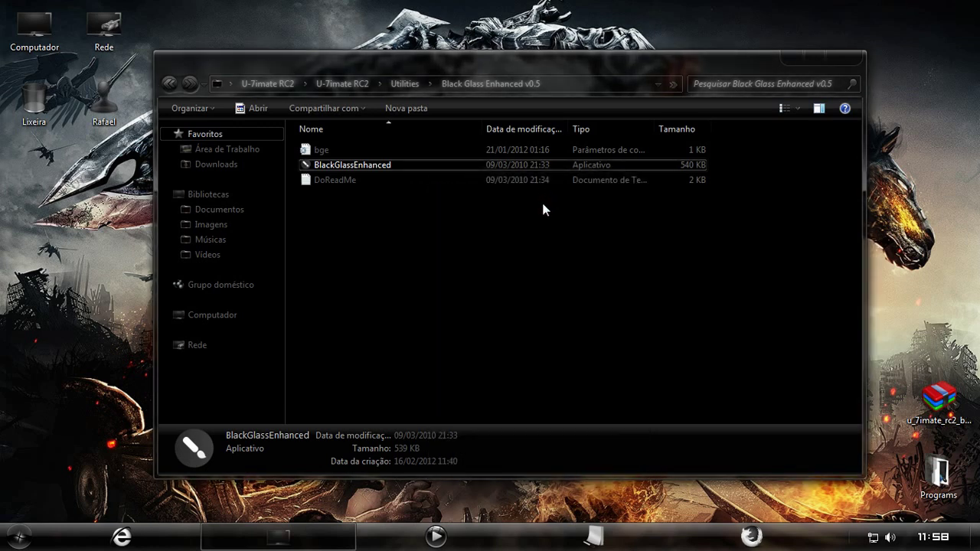
Check BlackGlassEnhanced's menu in the notification area and close the Black Glass Enhanced v0.5 folder window.
{"action": "left_click", "coordinate": [845, 537]}
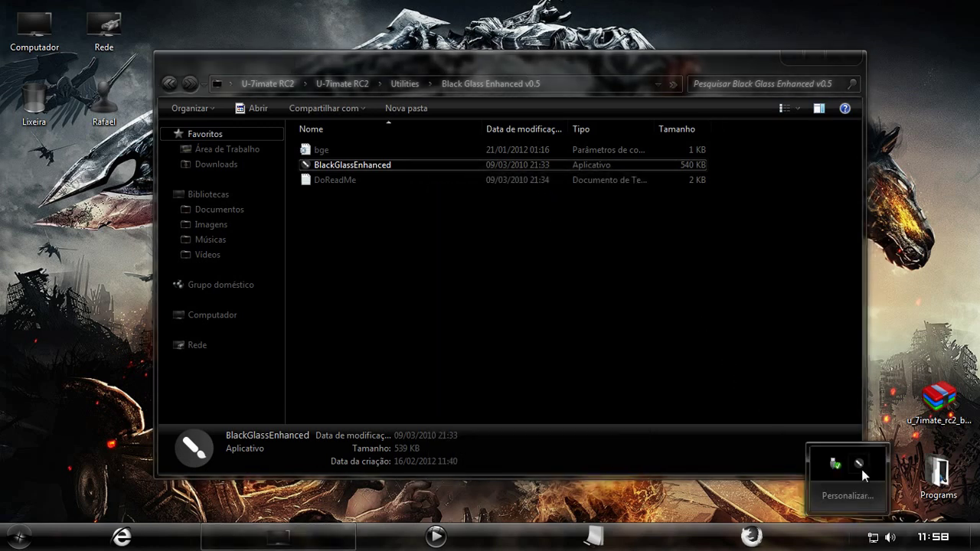
{"action": "right_click", "coordinate": [860, 467]}
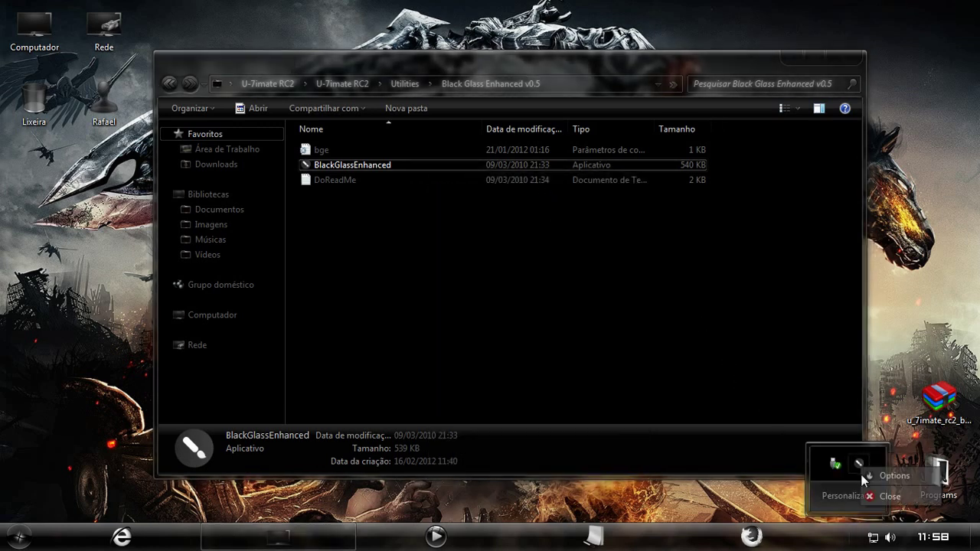
{"action": "left_click", "coordinate": [893, 497]}
{"action": "left_click", "coordinate": [844, 60]}
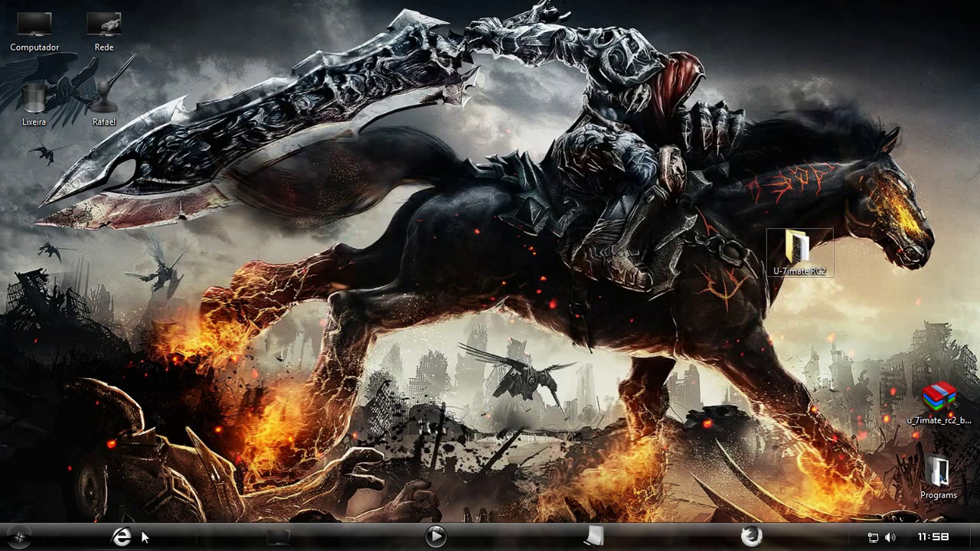
Open Computador from the Start menu, inspect the window's glass effect and the Disco Local (C:) drive, and close it.
{"action": "left_click", "coordinate": [29, 537]}
{"action": "left_click", "coordinate": [249, 344]}
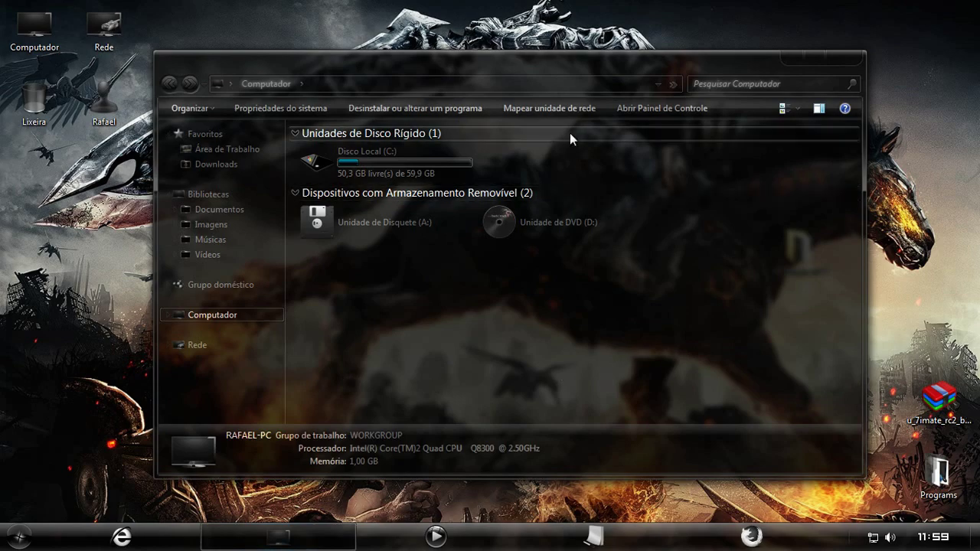
{"action": "mouse_move", "coordinate": [562, 67]}
{"action": "left_mouse_down"}
{"action": "mouse_move", "coordinate": [615, 114]}
{"action": "mouse_move", "coordinate": [490, 162]}
{"action": "mouse_move", "coordinate": [528, 50]}
{"action": "mouse_move", "coordinate": [614, 92]}
{"action": "mouse_move", "coordinate": [562, 109]}
{"action": "mouse_move", "coordinate": [550, 68]}
{"action": "left_mouse_up"}
{"action": "double_click", "coordinate": [401, 167]}
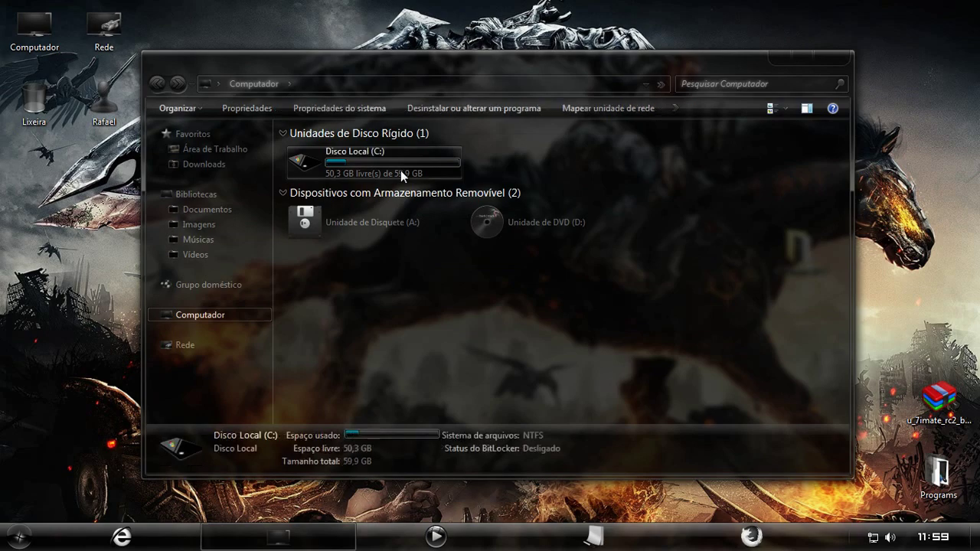
{"action": "left_click", "coordinate": [827, 58]}
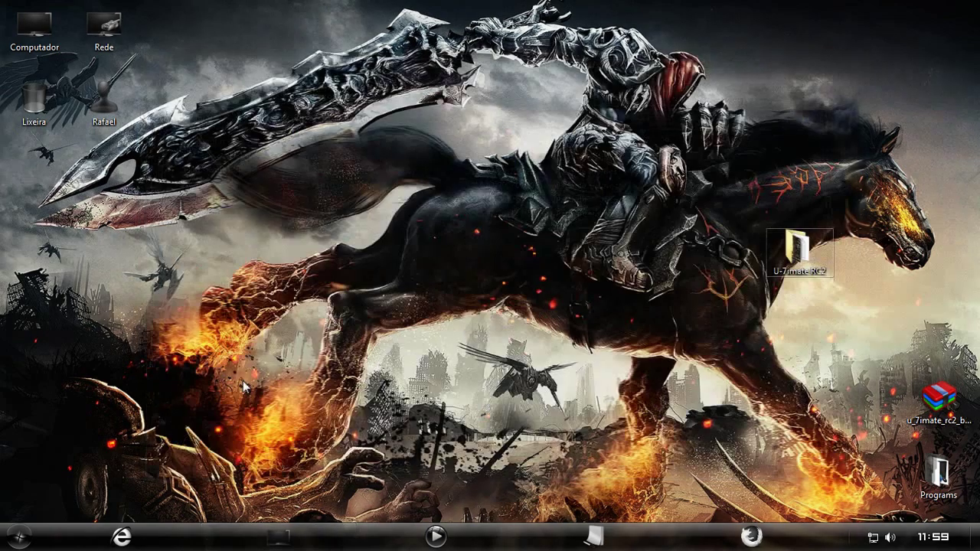
Open the user's personal folder from the Start menu to check its glass effect, and close it.
{"action": "left_click", "coordinate": [19, 536]}
{"action": "left_click", "coordinate": [274, 220]}
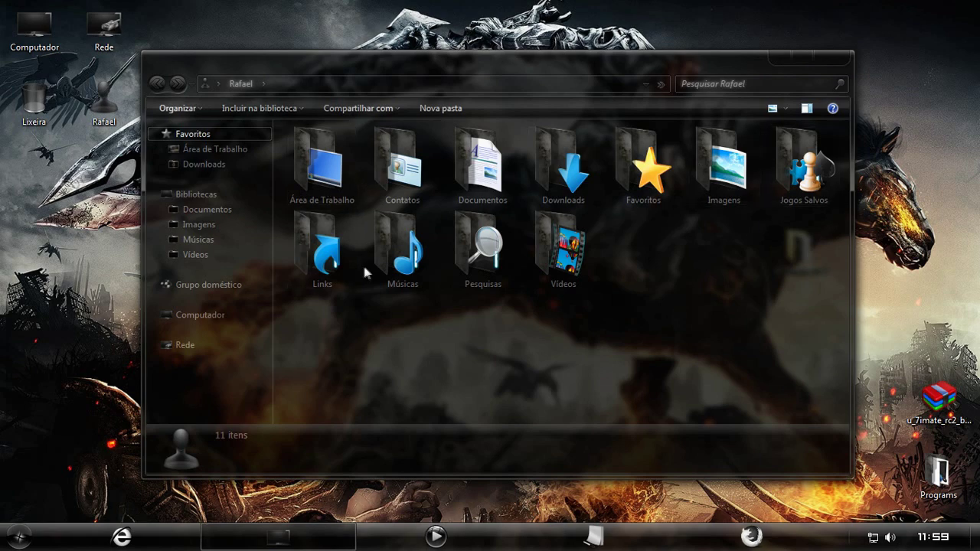
{"action": "left_click", "coordinate": [835, 58]}
Open Notepad, enter the text "Notepad" to check the glass effect, and close it without saving.
{"action": "left_click", "coordinate": [597, 538]}
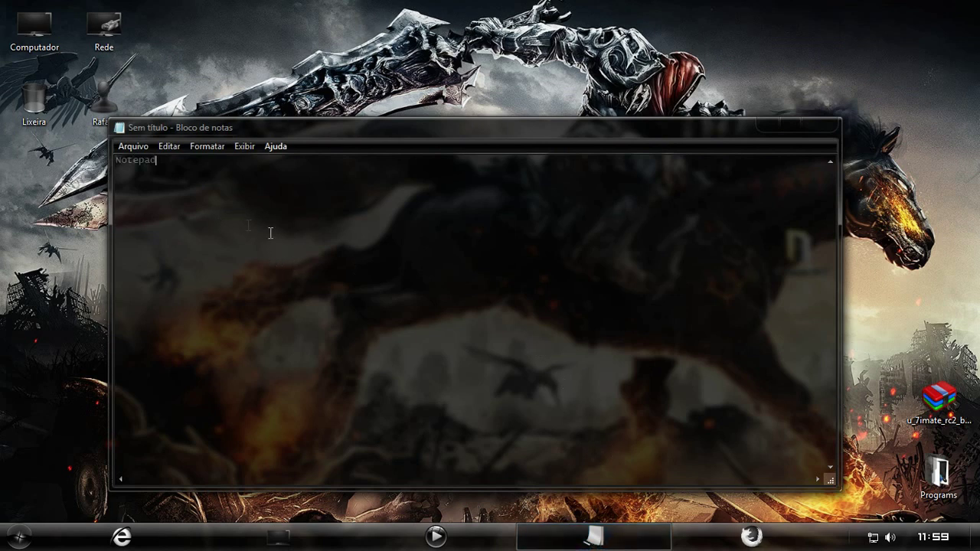
{"action": "left_click", "coordinate": [815, 132]}
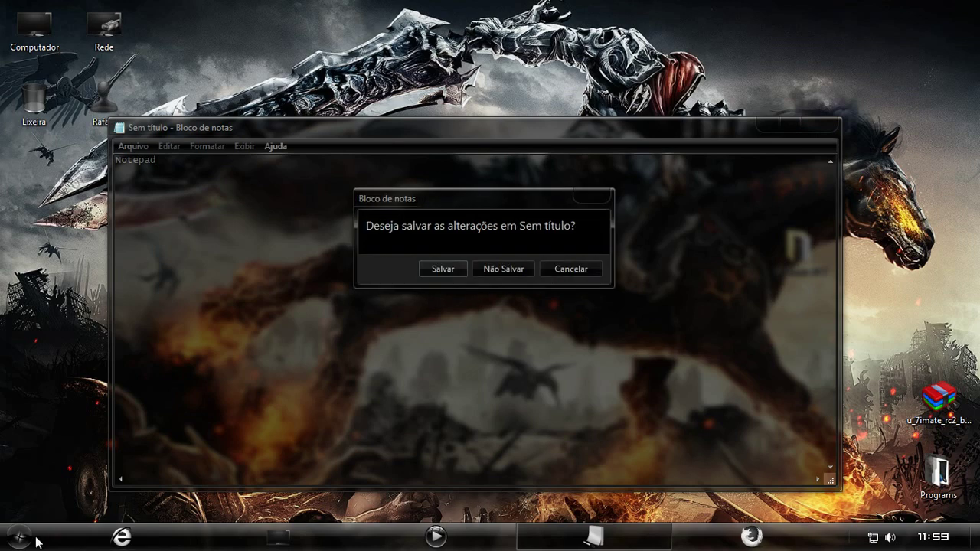
{"action": "left_click", "coordinate": [492, 274]}
Search the Start menu for cmd and open the Command Prompt.
{"action": "left_click", "coordinate": [15, 536]}
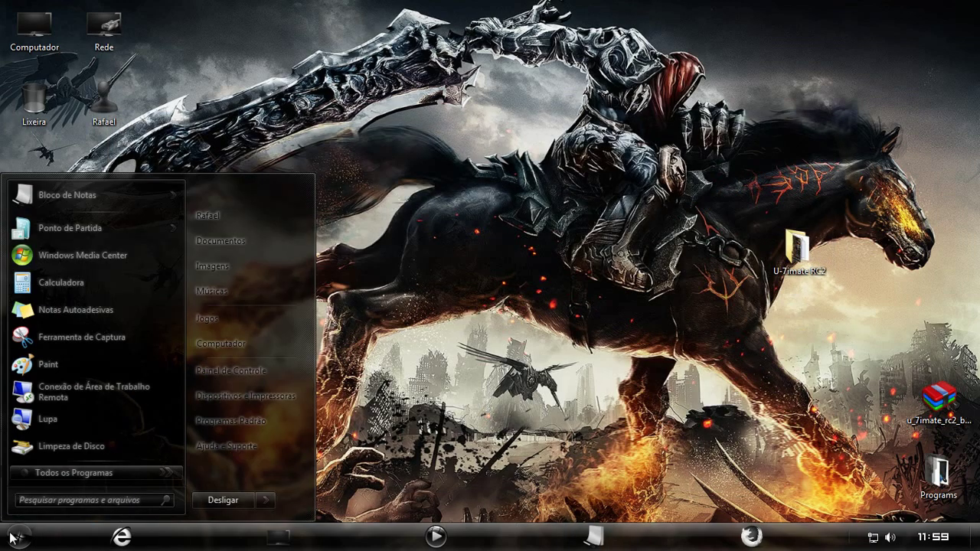
{"action": "type", "text": "cmd"}
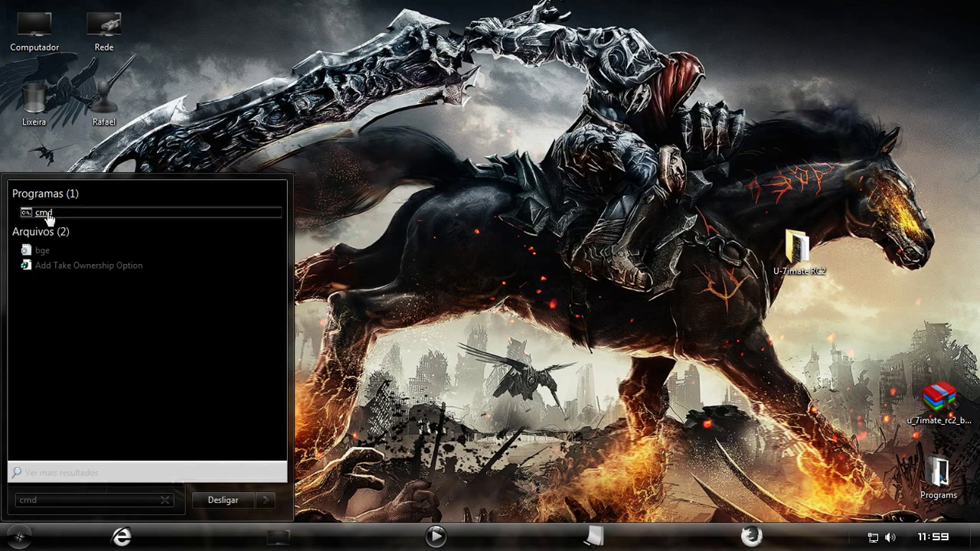
{"action": "left_click", "coordinate": [46, 214]}
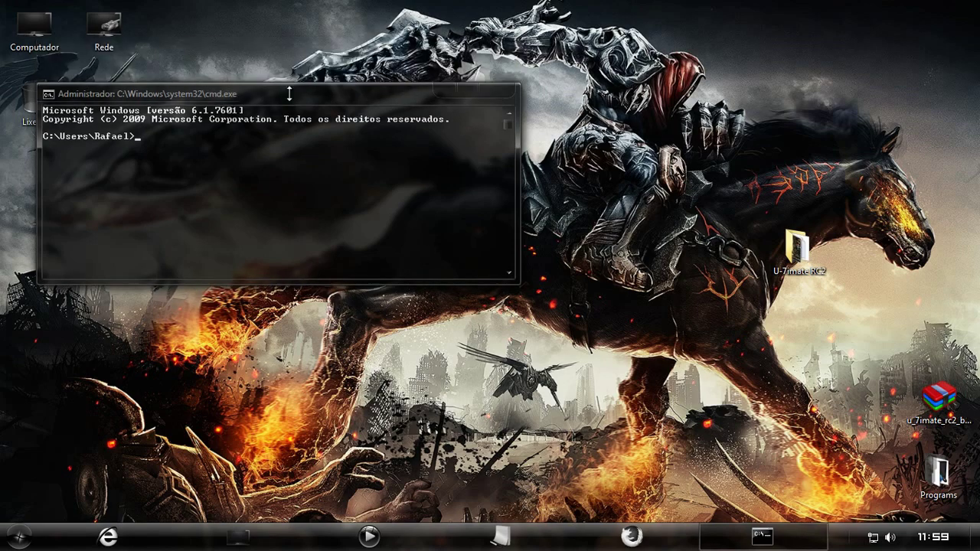
Check the glass effect on the Command Prompt and the Central de Rede e Compartilhamento, closing each window.
{"action": "left_click_drag", "start_coordinate": [279, 53], "coordinate": [440, 188]}
{"action": "left_click", "coordinate": [668, 186]}
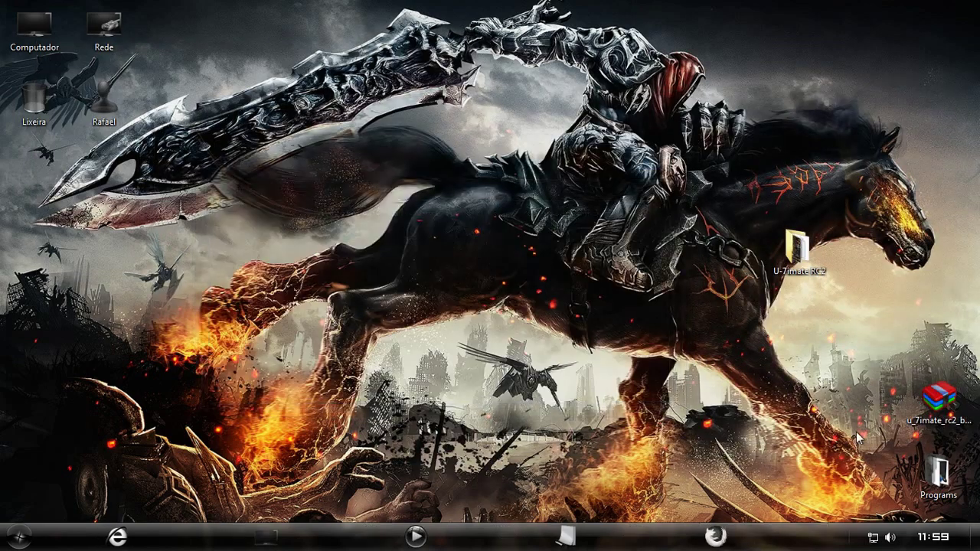
{"action": "right_click", "coordinate": [873, 535]}
{"action": "left_click", "coordinate": [877, 530]}
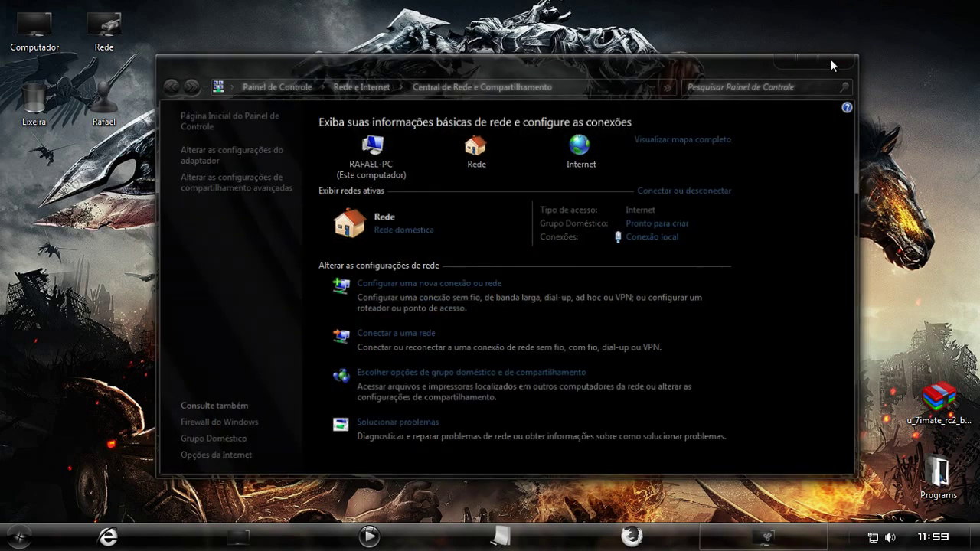
{"action": "left_click", "coordinate": [830, 59]}
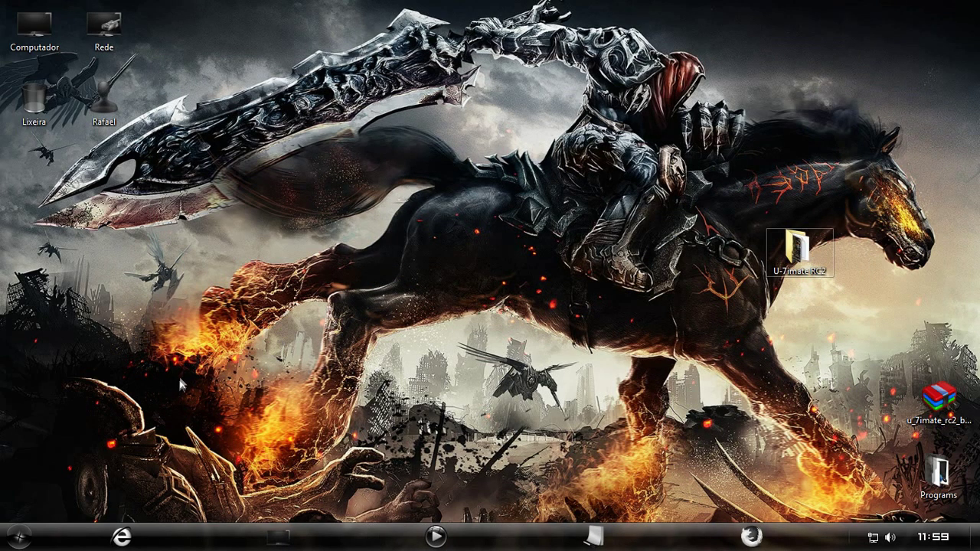
Open the window colour settings from Personalização, choose the blue colour, and set its intensity to about 40%.
{"action": "right_click", "coordinate": [424, 355]}
{"action": "left_click", "coordinate": [498, 507]}
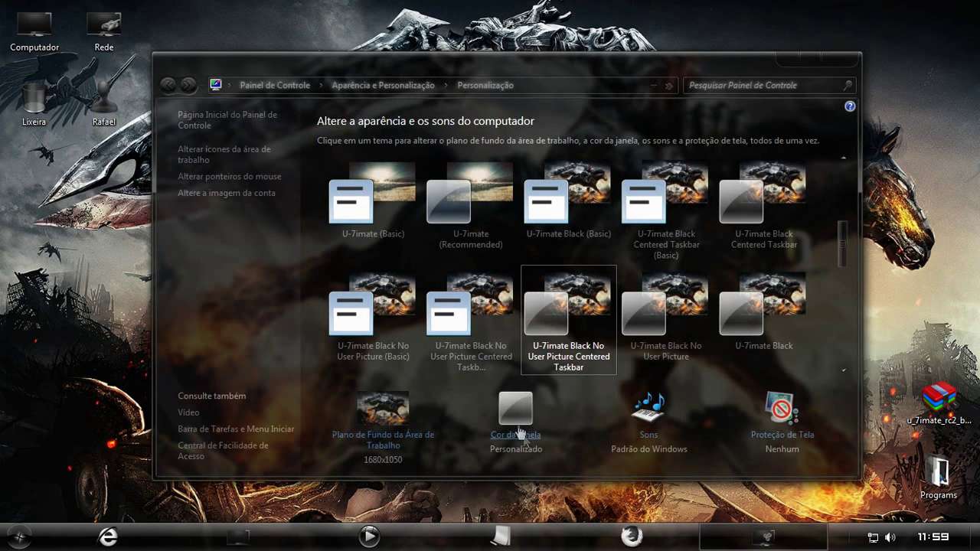
{"action": "left_click", "coordinate": [519, 434]}
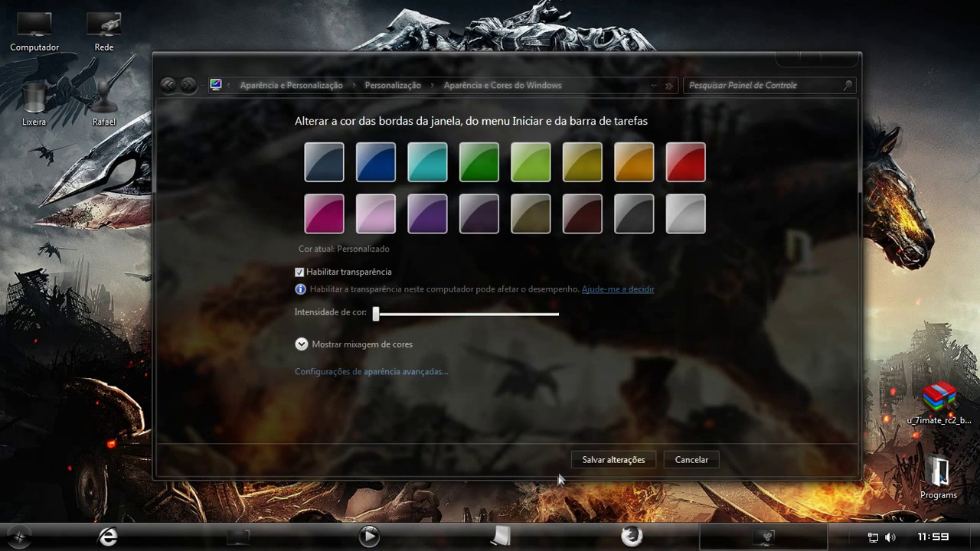
{"action": "left_click", "coordinate": [371, 159]}
{"action": "left_click_drag", "start_coordinate": [507, 314], "coordinate": [447, 314]}
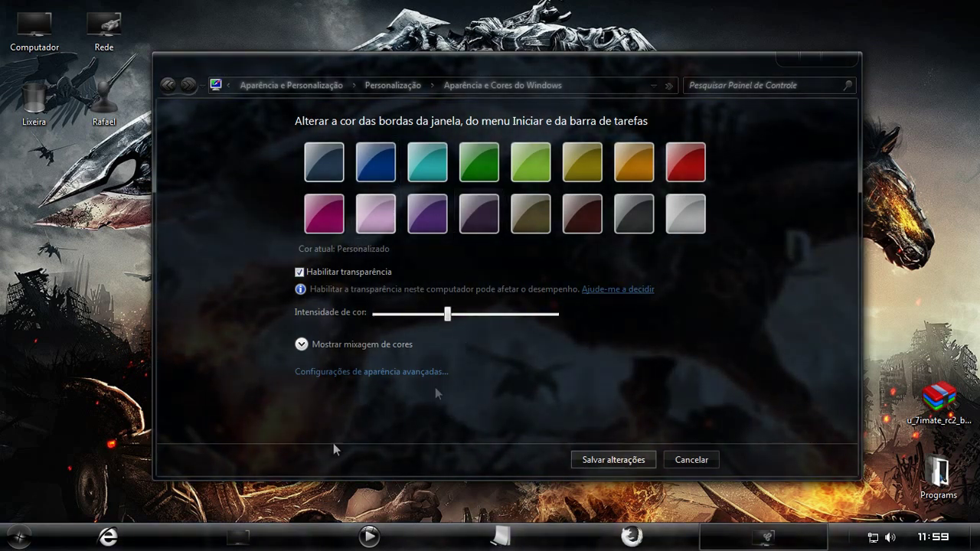
Check the blue glass tint on the Start menu and on the Computador window opened from the desktop.
{"action": "left_click", "coordinate": [19, 538]}
{"action": "left_click", "coordinate": [774, 62]}
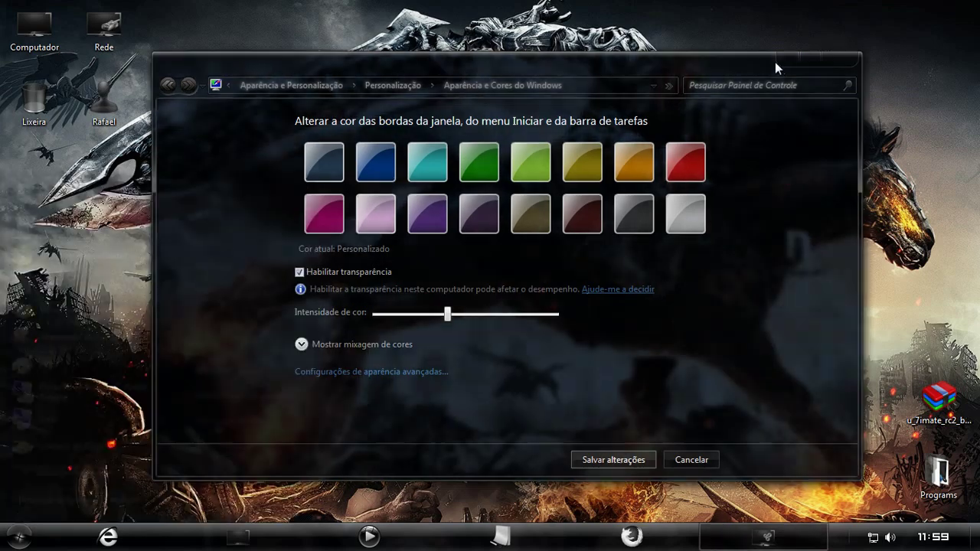
{"action": "left_click", "coordinate": [782, 59]}
{"action": "double_click", "coordinate": [17, 32]}
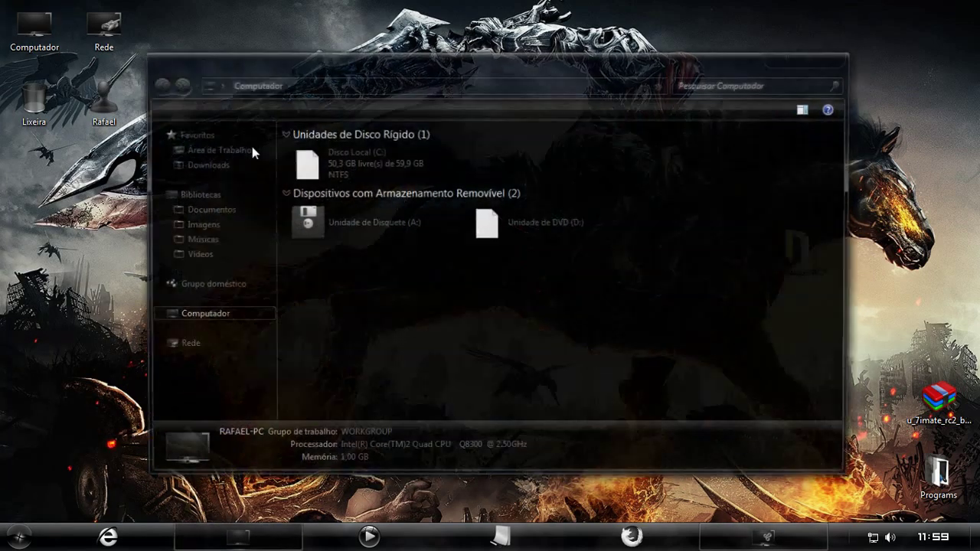
{"action": "left_click_drag", "start_coordinate": [452, 70], "coordinate": [318, 41]}
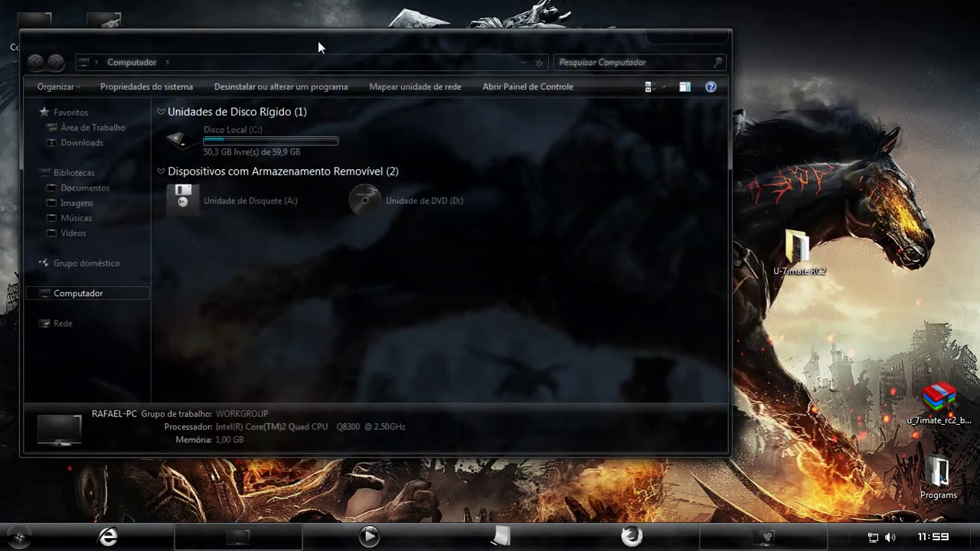
Return to the window colour settings and try the yellow Sol colour with its intensity reduced to about 10%.
{"action": "left_click", "coordinate": [756, 533]}
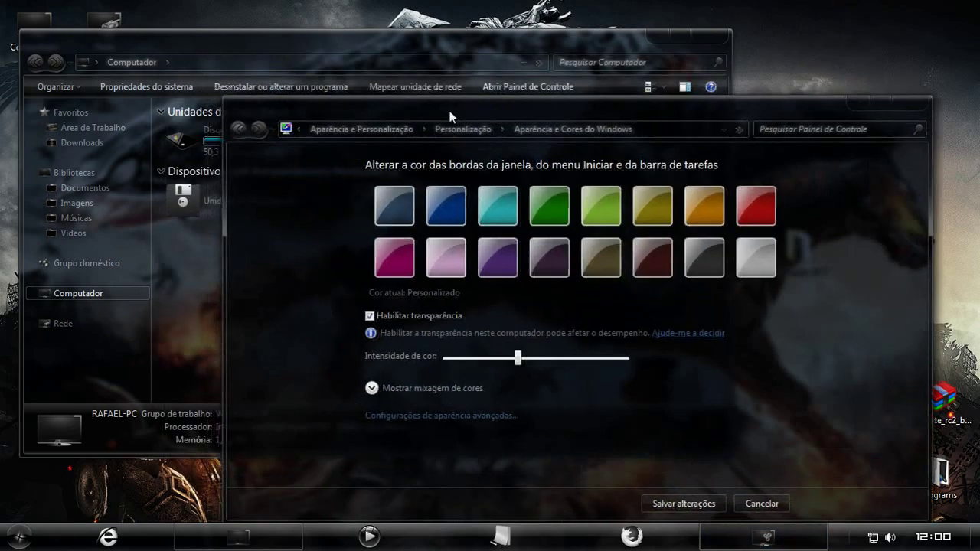
{"action": "left_click_drag", "start_coordinate": [450, 116], "coordinate": [434, 258]}
{"action": "left_click", "coordinate": [637, 349]}
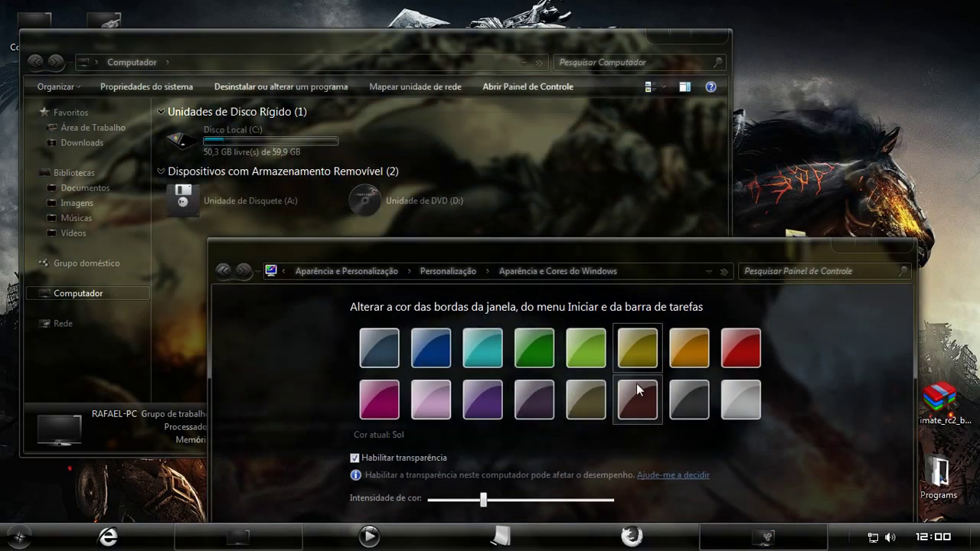
{"action": "left_click_drag", "start_coordinate": [484, 502], "coordinate": [456, 502]}
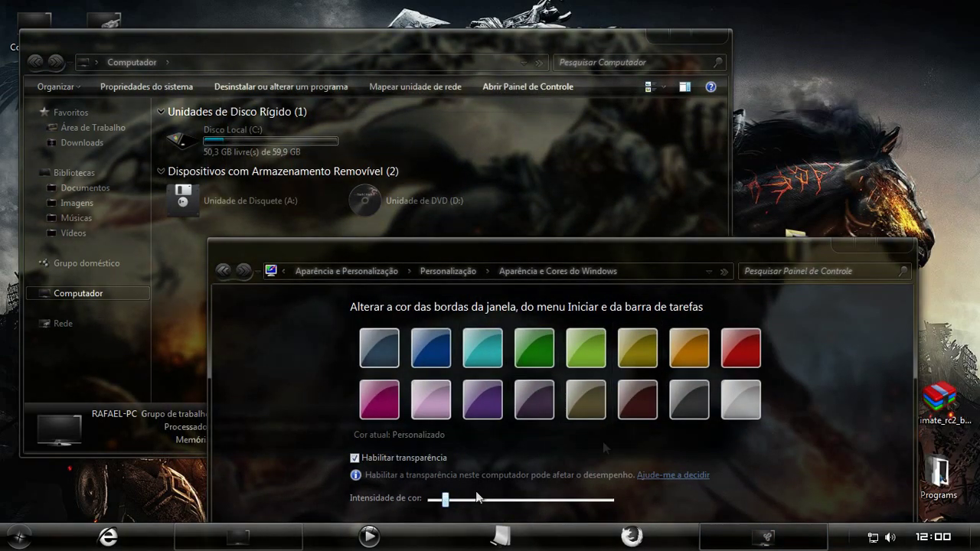
Choose the red window colour with about 10% intensity, and raise hue, saturation and brightness to maximum in the colour mixer.
{"action": "left_click", "coordinate": [741, 349]}
{"action": "left_click_drag", "start_coordinate": [562, 502], "coordinate": [450, 503]}
{"action": "left_click_drag", "start_coordinate": [533, 291], "coordinate": [555, 183]}
{"action": "left_click", "coordinate": [417, 383]}
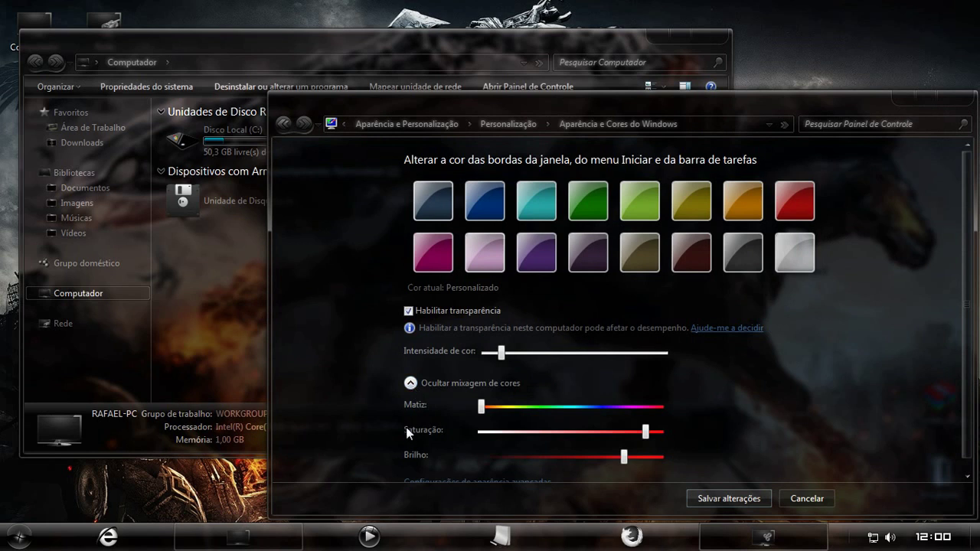
{"action": "left_click_drag", "start_coordinate": [482, 407], "coordinate": [660, 433]}
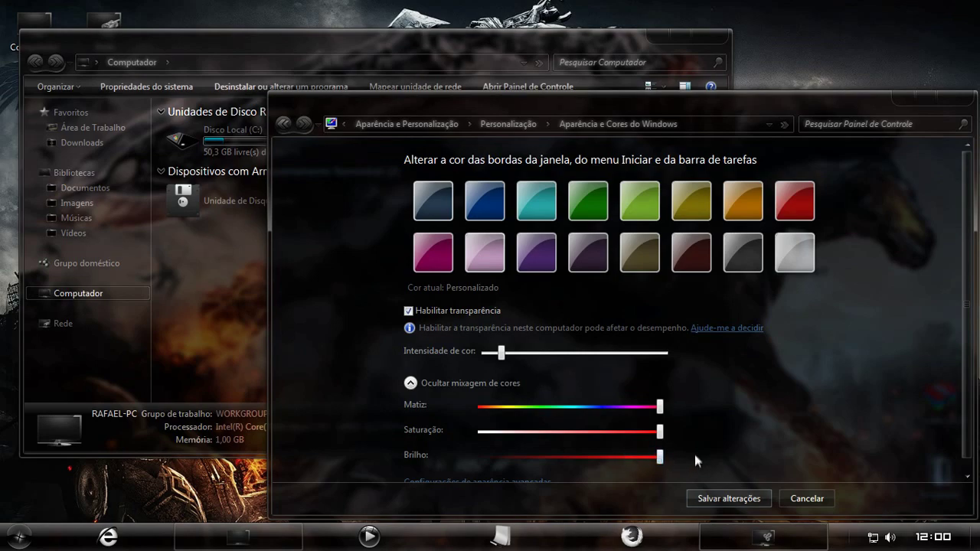
Close the Computador window and the window colour settings without saving the changes.
{"action": "mouse_move", "coordinate": [402, 78]}
{"action": "left_mouse_down"}
{"action": "mouse_move", "coordinate": [390, 45]}
{"action": "mouse_move", "coordinate": [467, 49]}
{"action": "mouse_move", "coordinate": [415, 85]}
{"action": "left_mouse_up"}
{"action": "left_click", "coordinate": [727, 72]}
{"action": "left_click_drag", "start_coordinate": [770, 103], "coordinate": [623, 47]}
{"action": "left_click", "coordinate": [797, 49]}
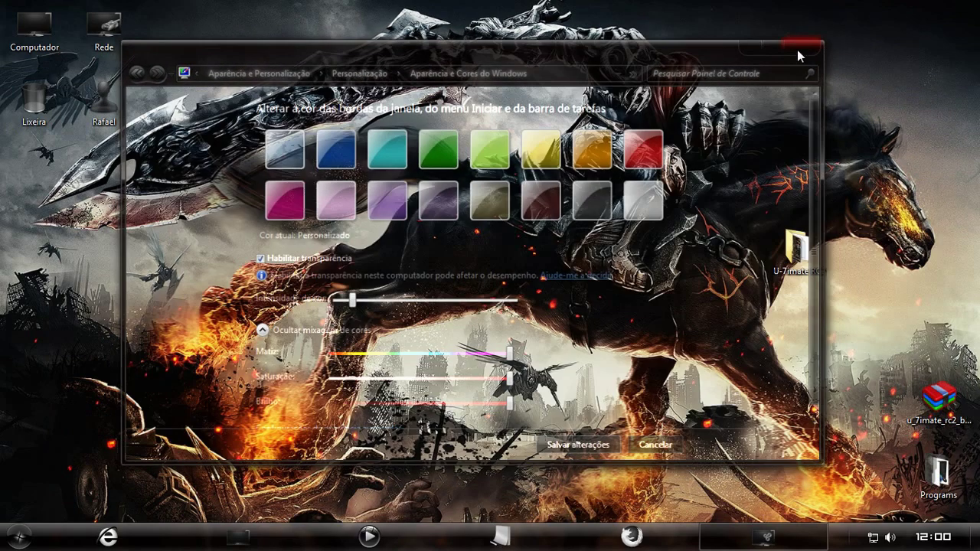